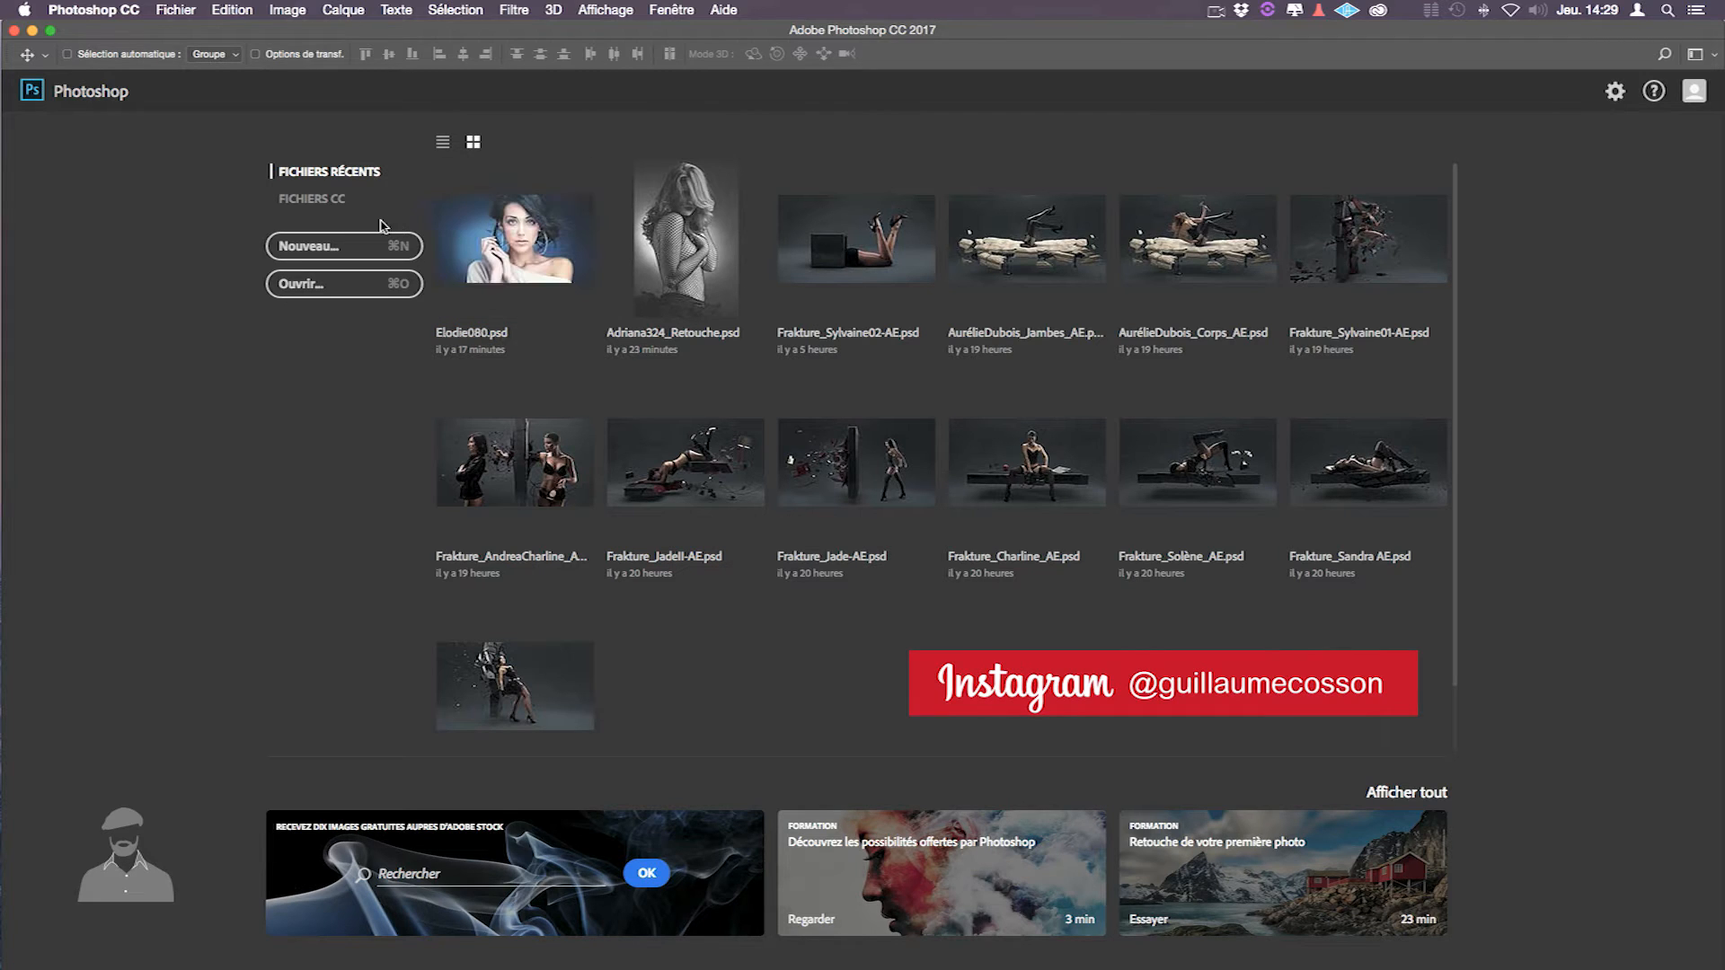
- Start a new document and show the Photo presets, with the 16 × 12 cm default
left_click(332, 248)
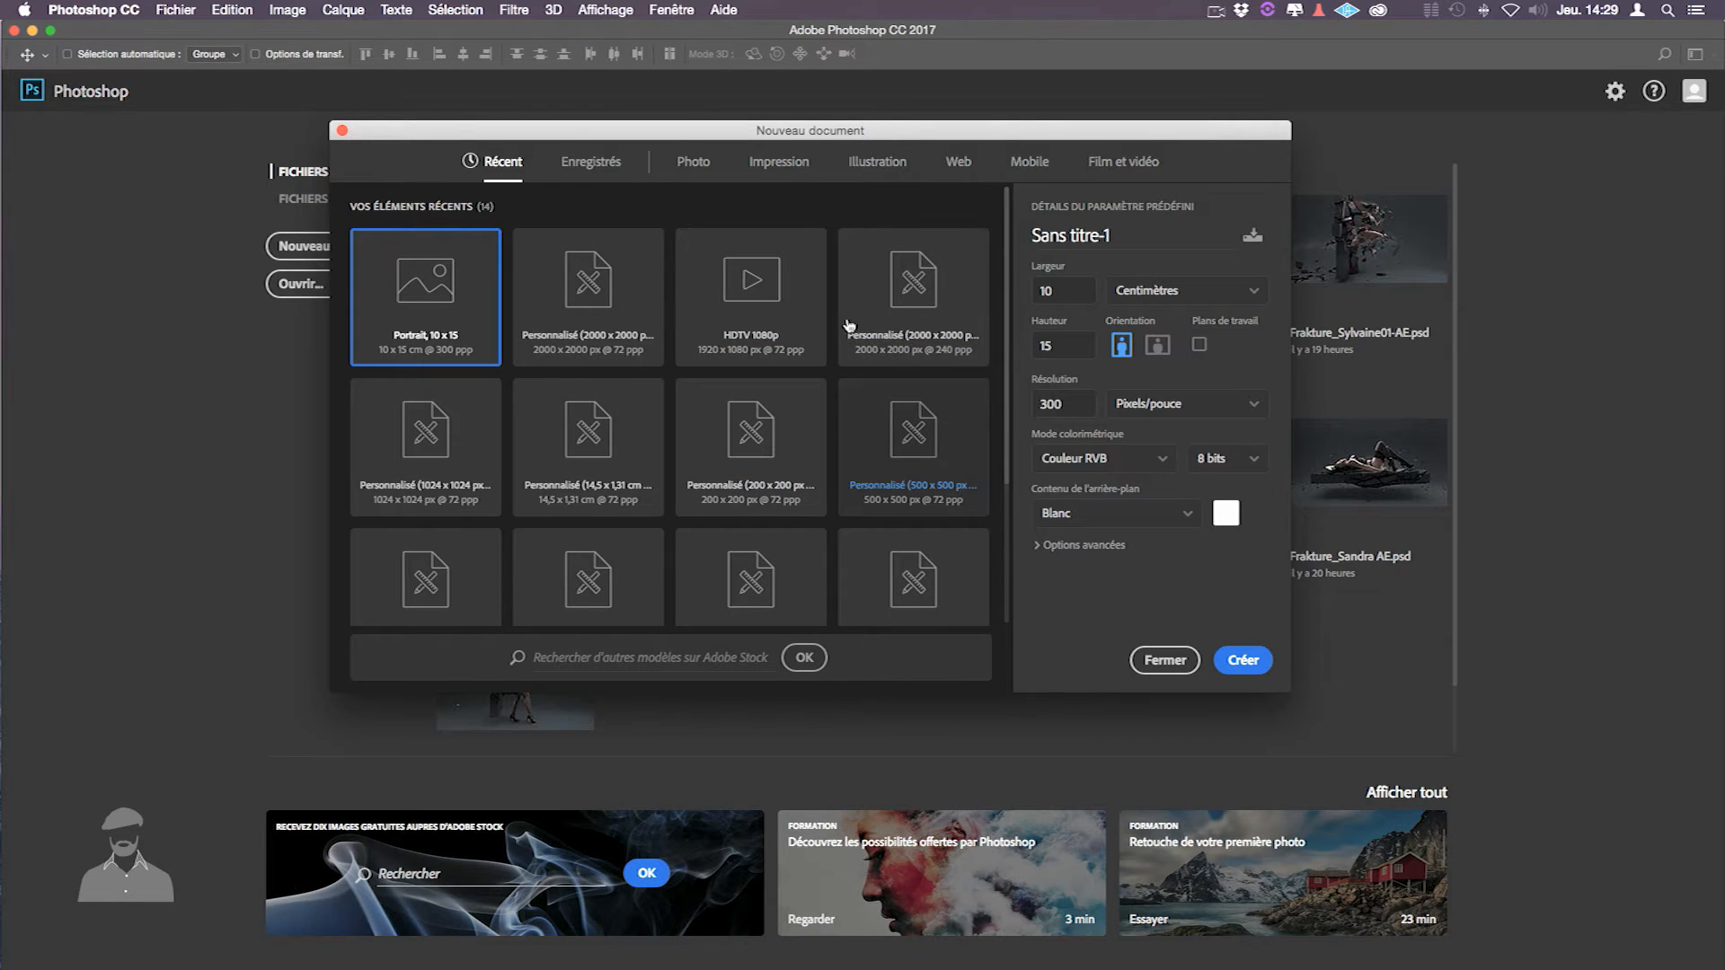
left_click(719, 163)
left_click(780, 164)
left_click(693, 162)
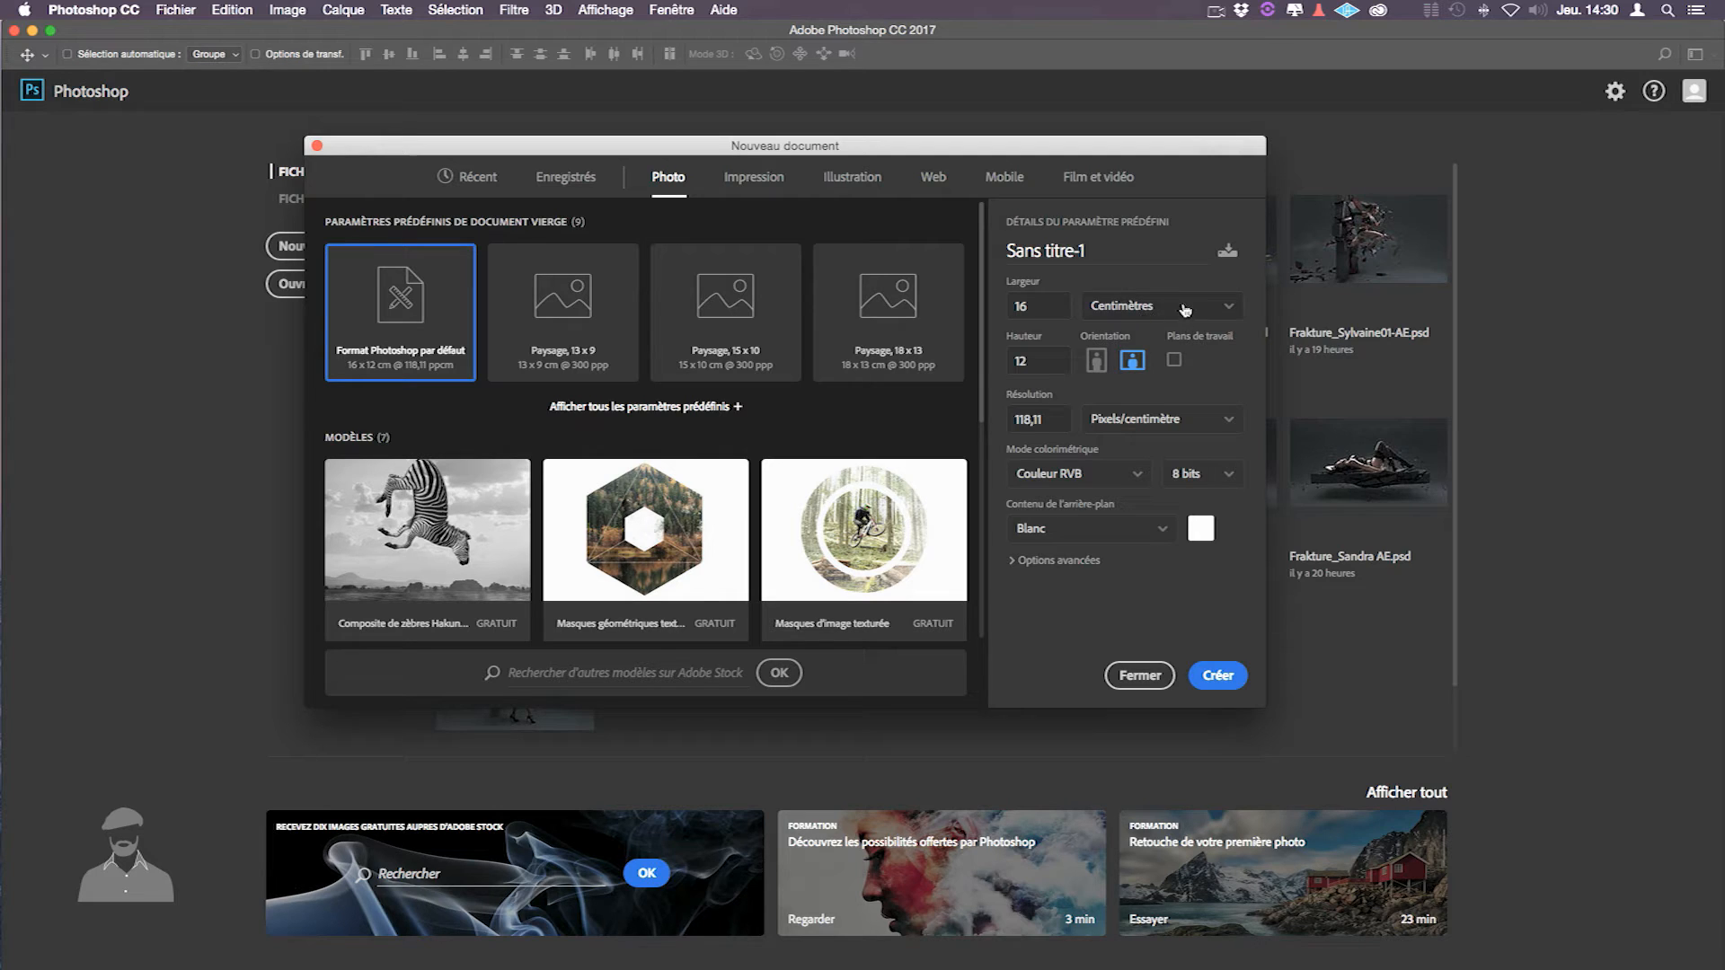
left_click_drag(1048, 306, 973, 304)
- Set the document width and height to 2000 pixels
type("2000")
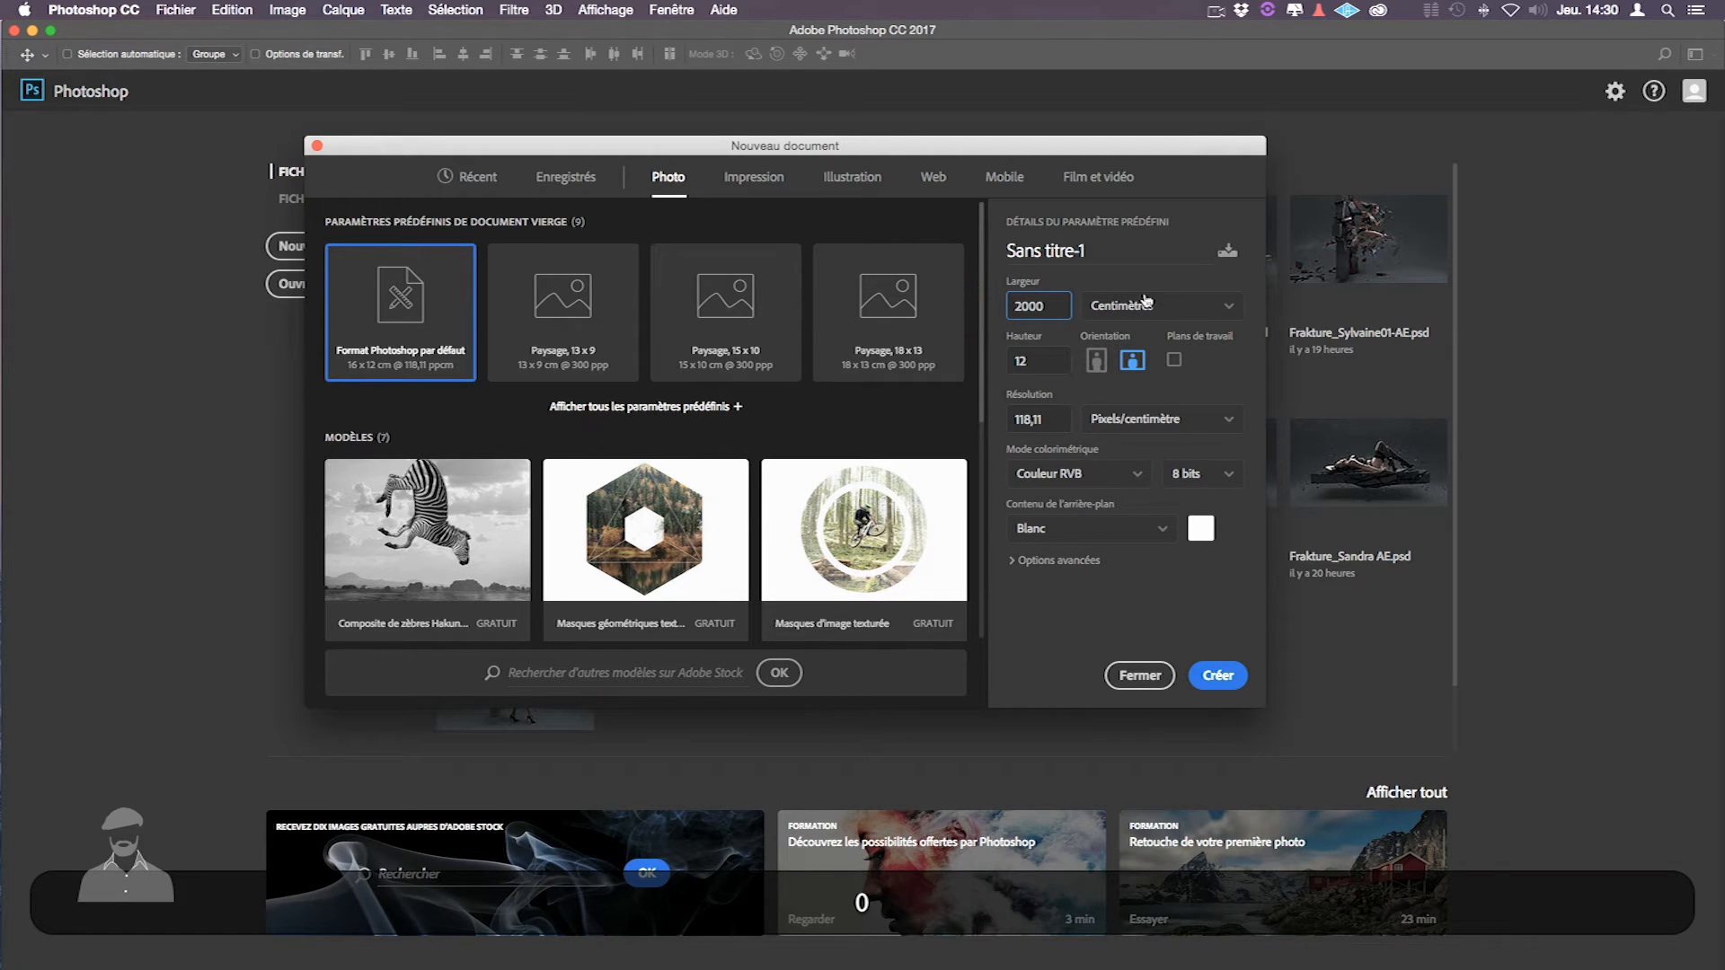
left_click(1220, 307)
left_click(1194, 334)
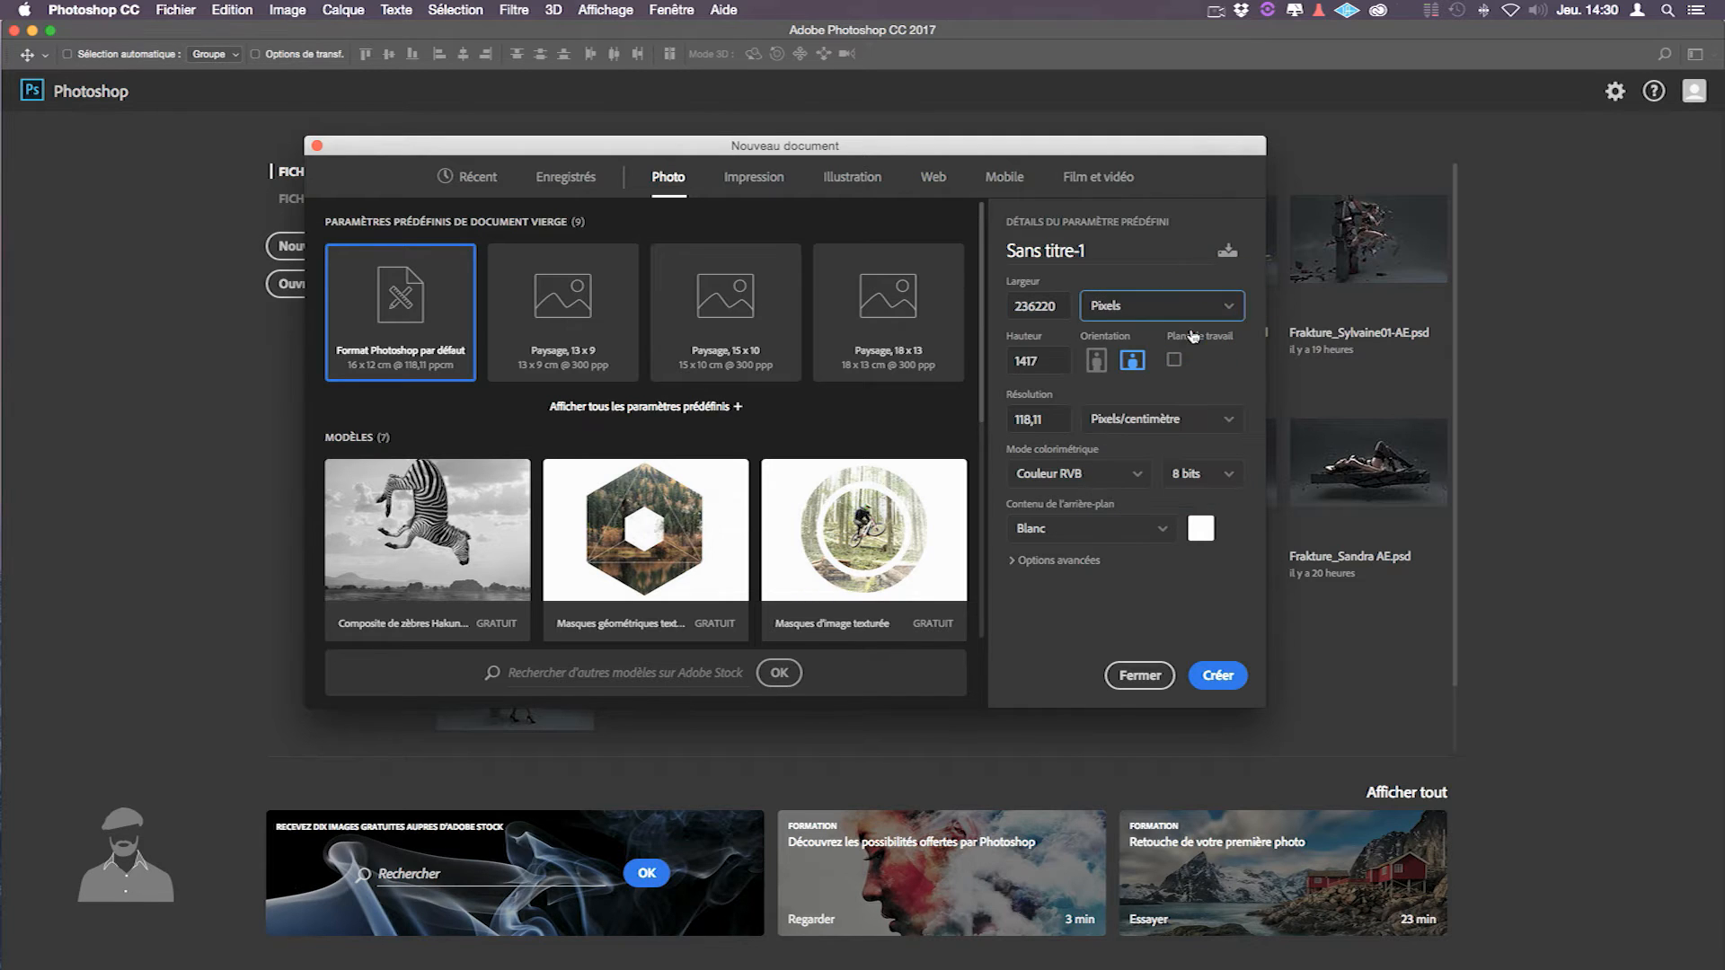
left_click_drag(1065, 309, 958, 310)
type("2000")
key("Tab")
type("20")
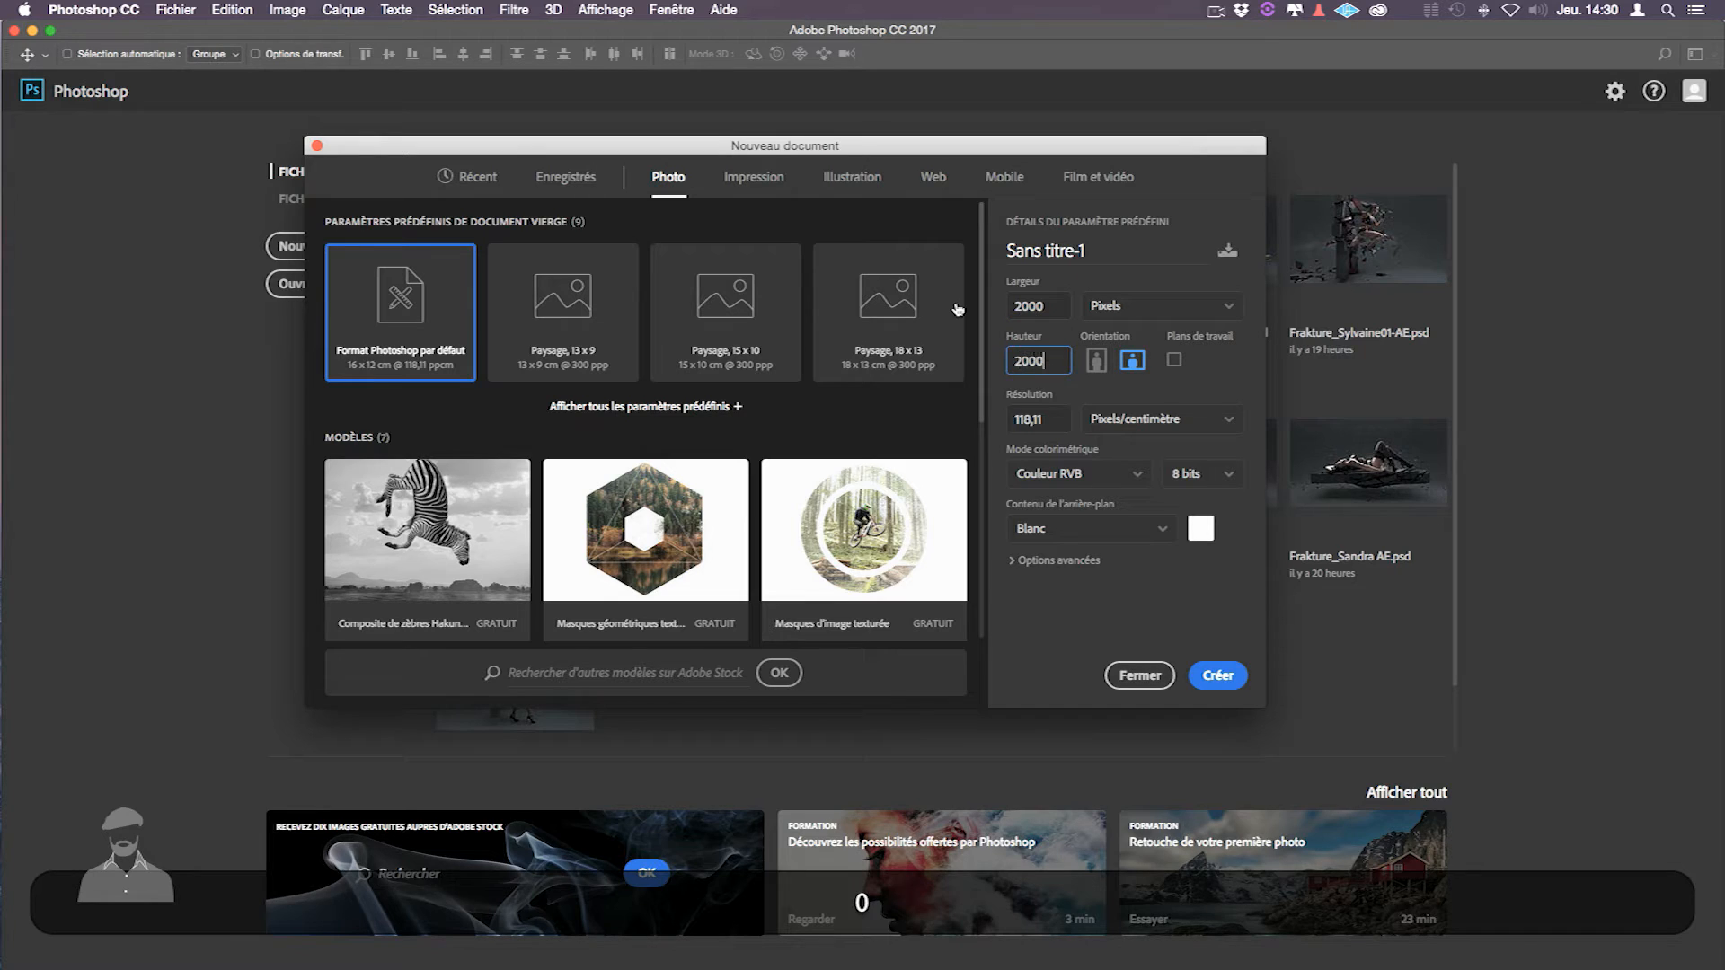
left_click(1143, 249)
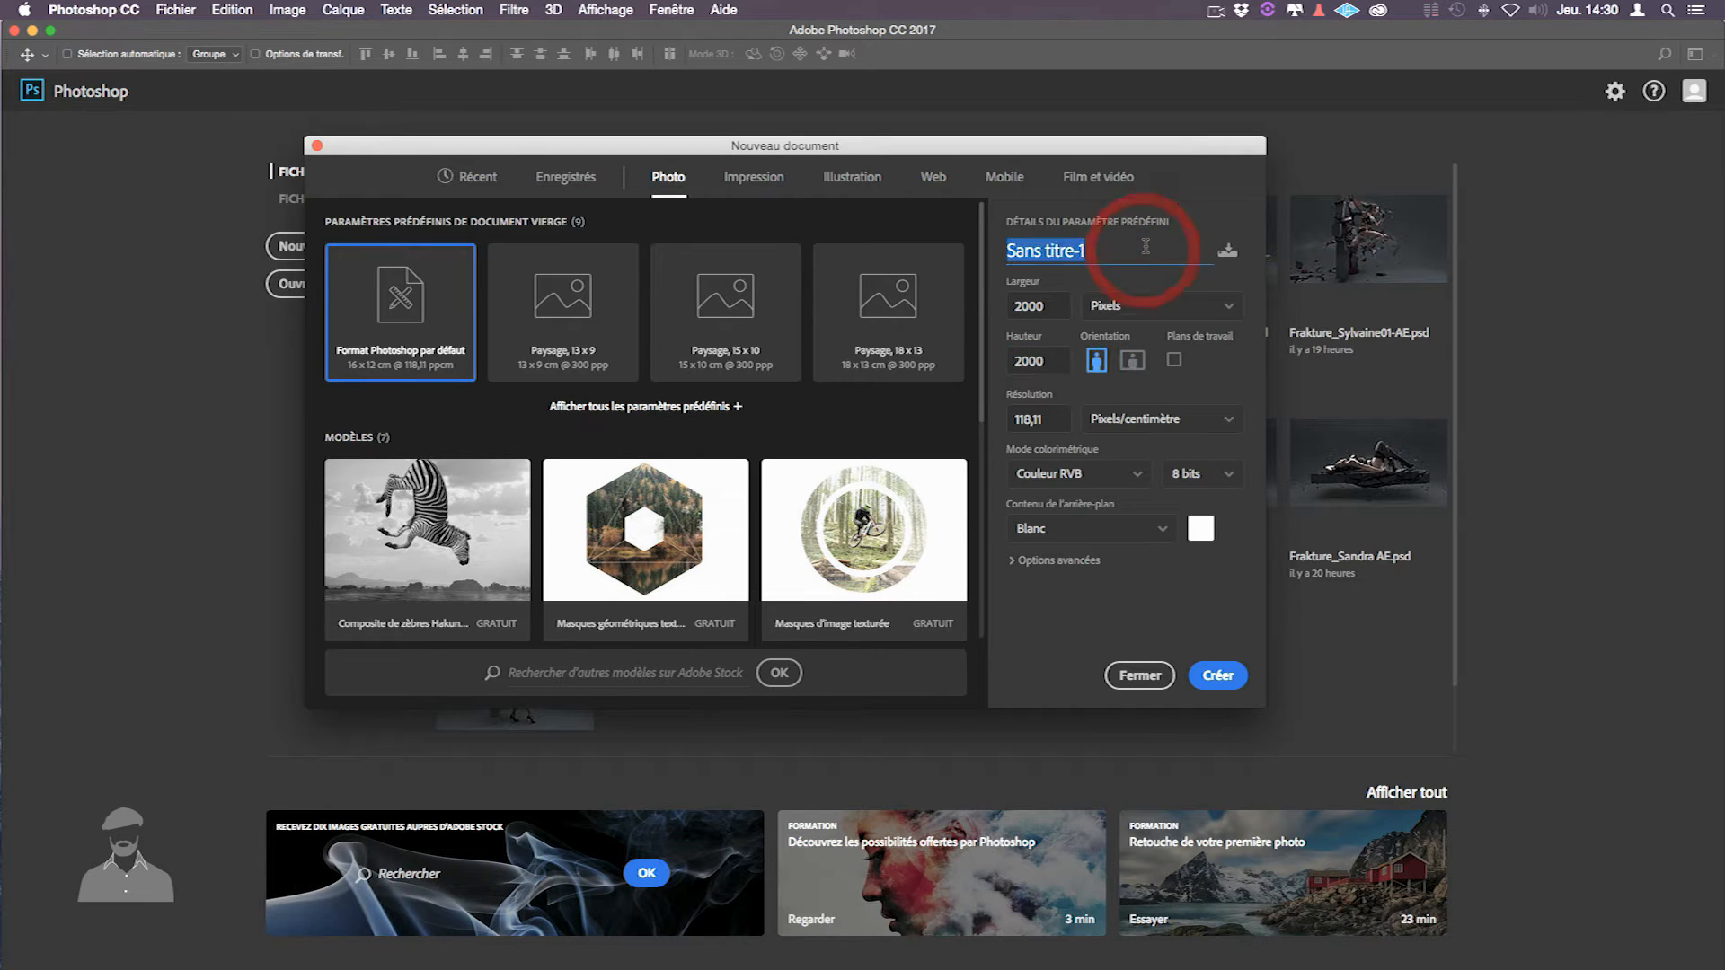
- Set the resolution to 72 pixels per inch
double_click(1047, 419)
type("7")
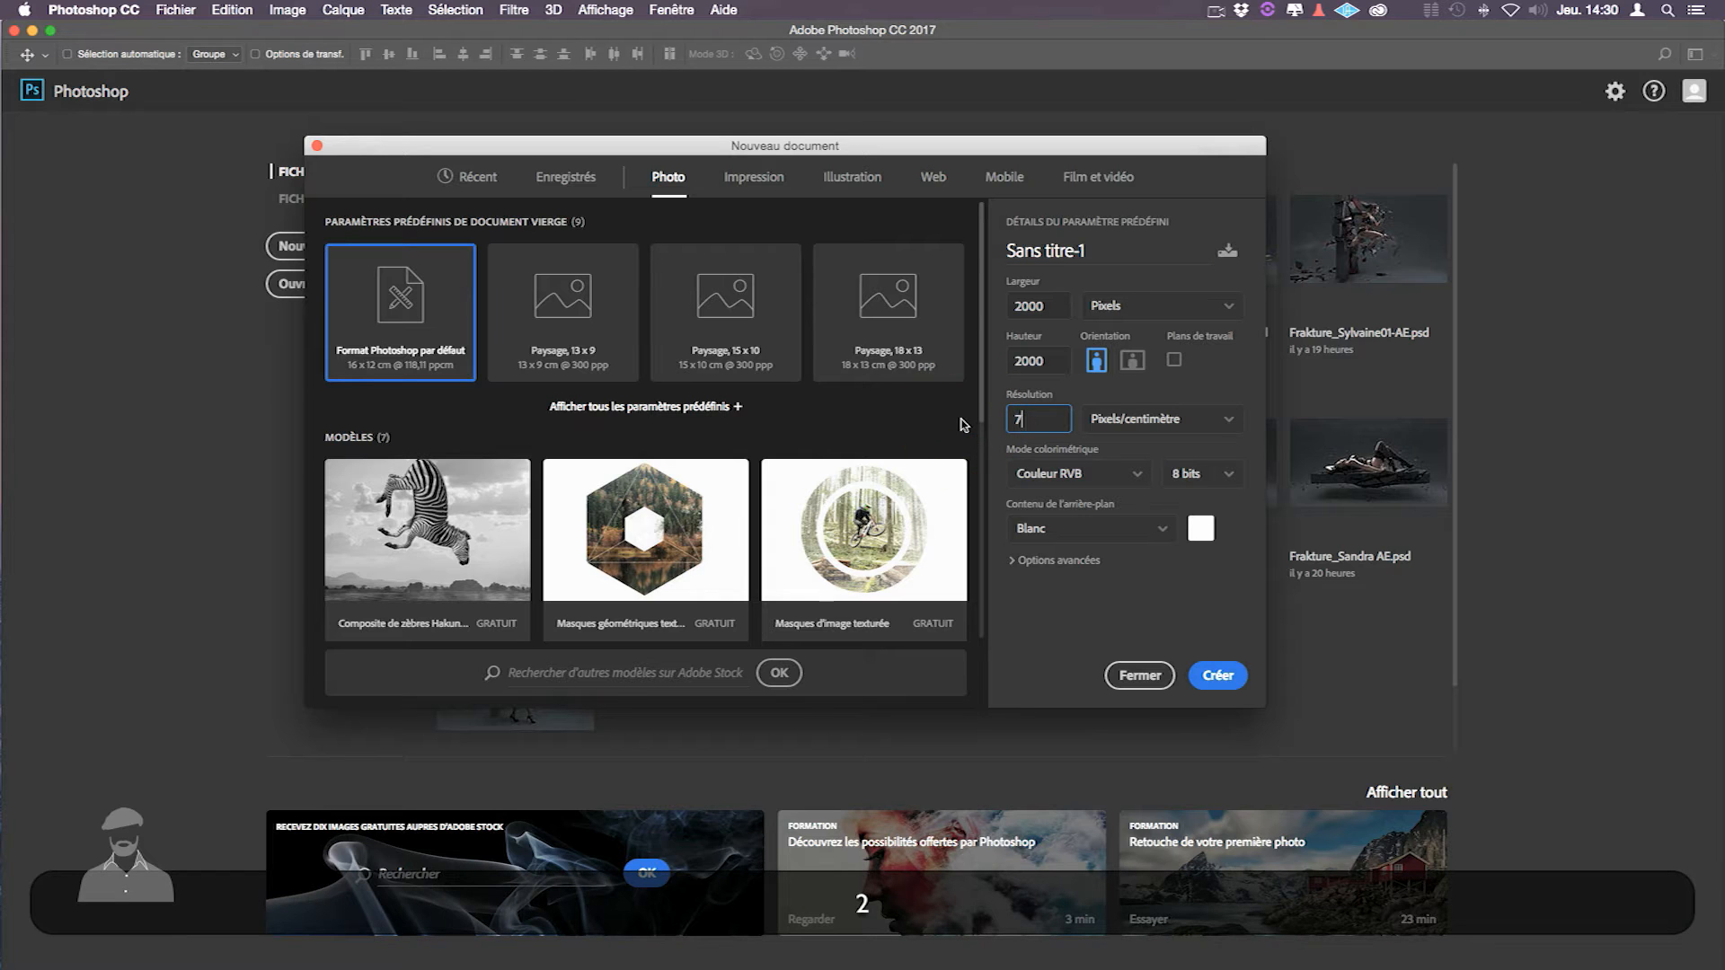
type("2")
left_click(1159, 418)
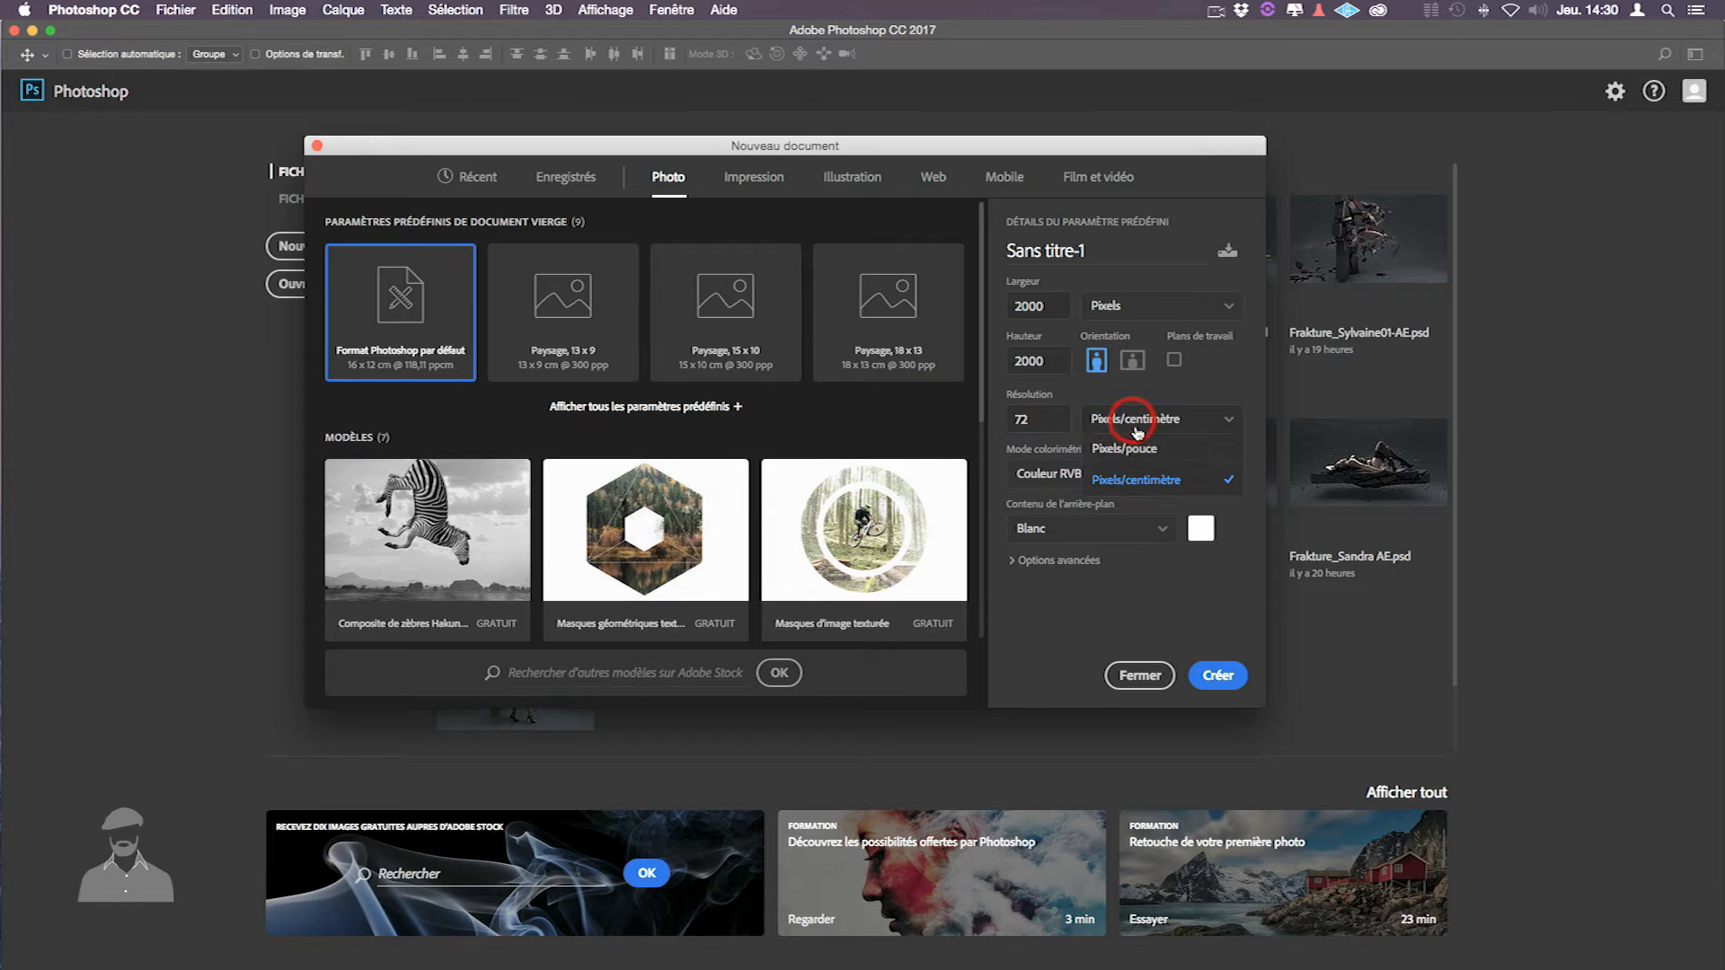
left_click(1134, 450)
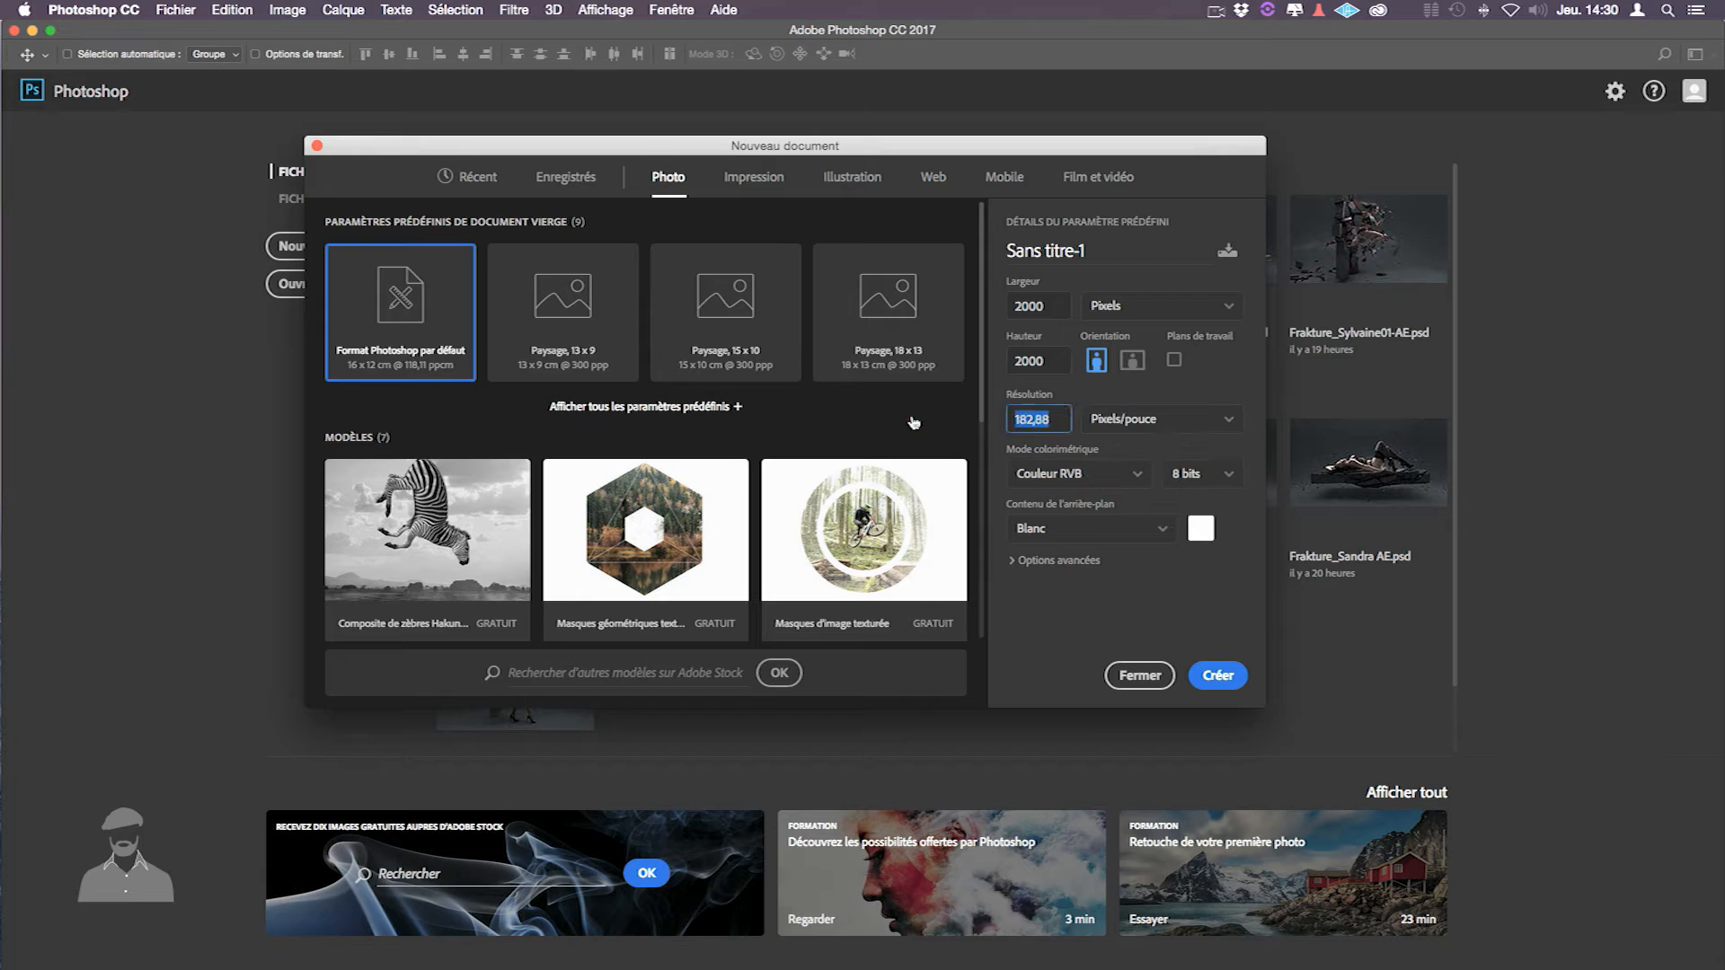
type("72")
left_click(1127, 593)
- Save the 2000 × 2000 px, 72 ppi settings as a preset named 'Doc carré'
left_click(1227, 252)
left_click_drag(1122, 254, 953, 255)
type("D")
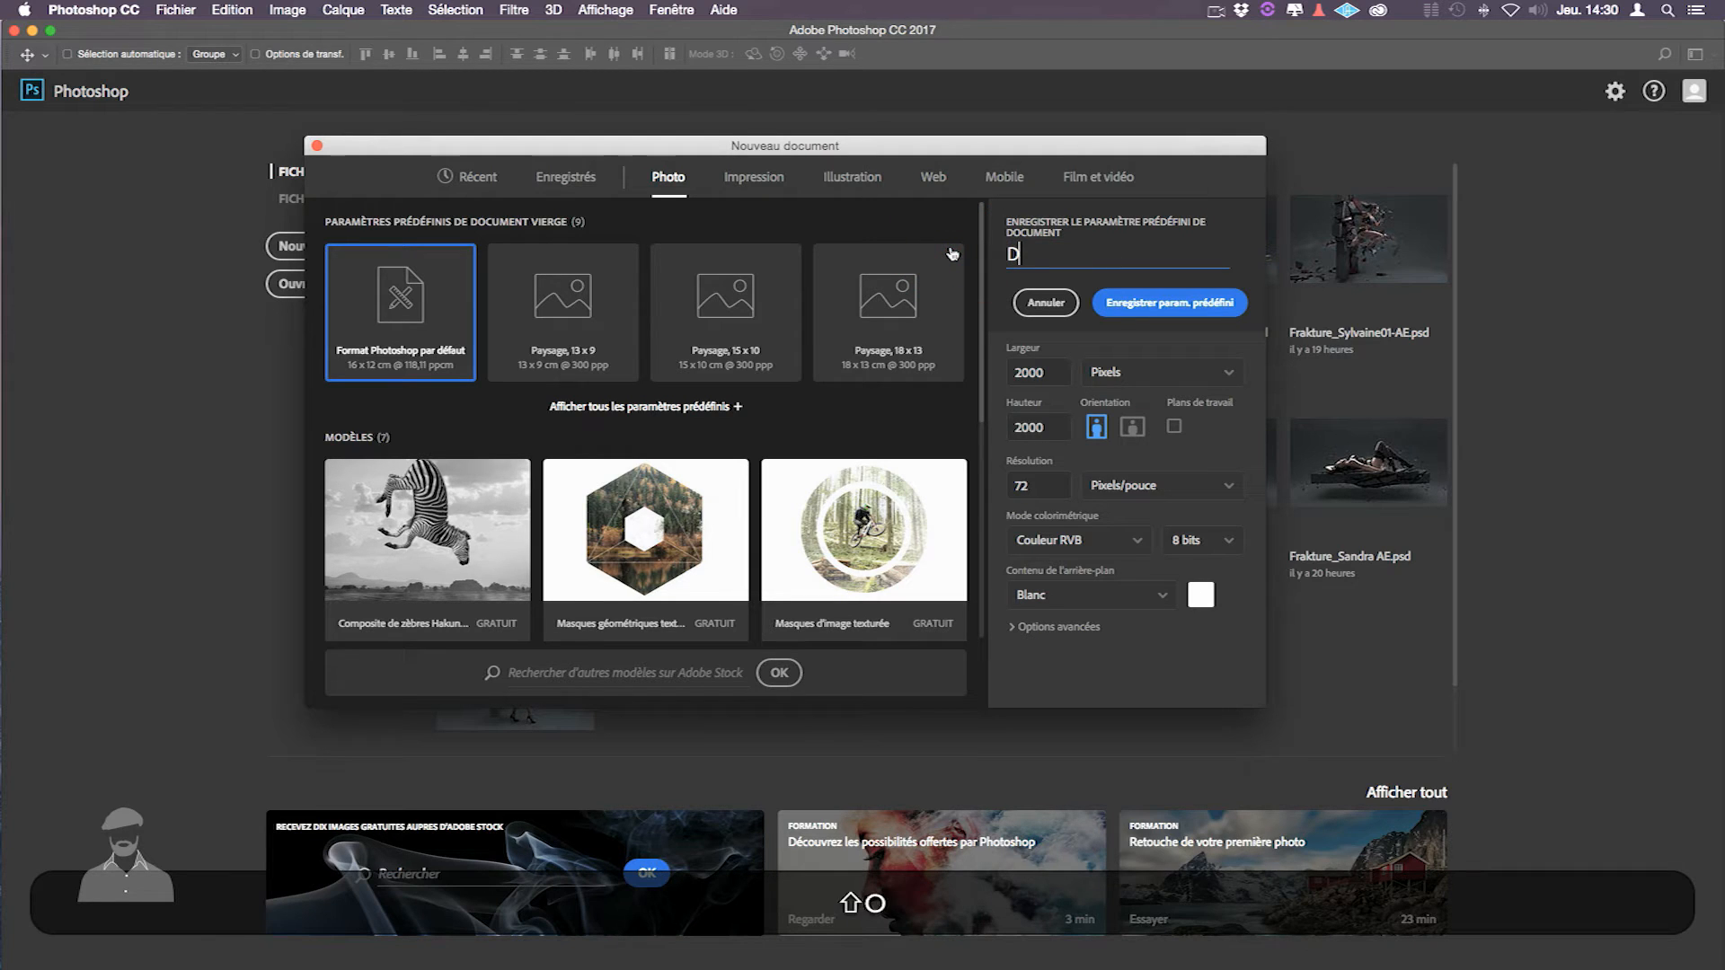
type("oc carré")
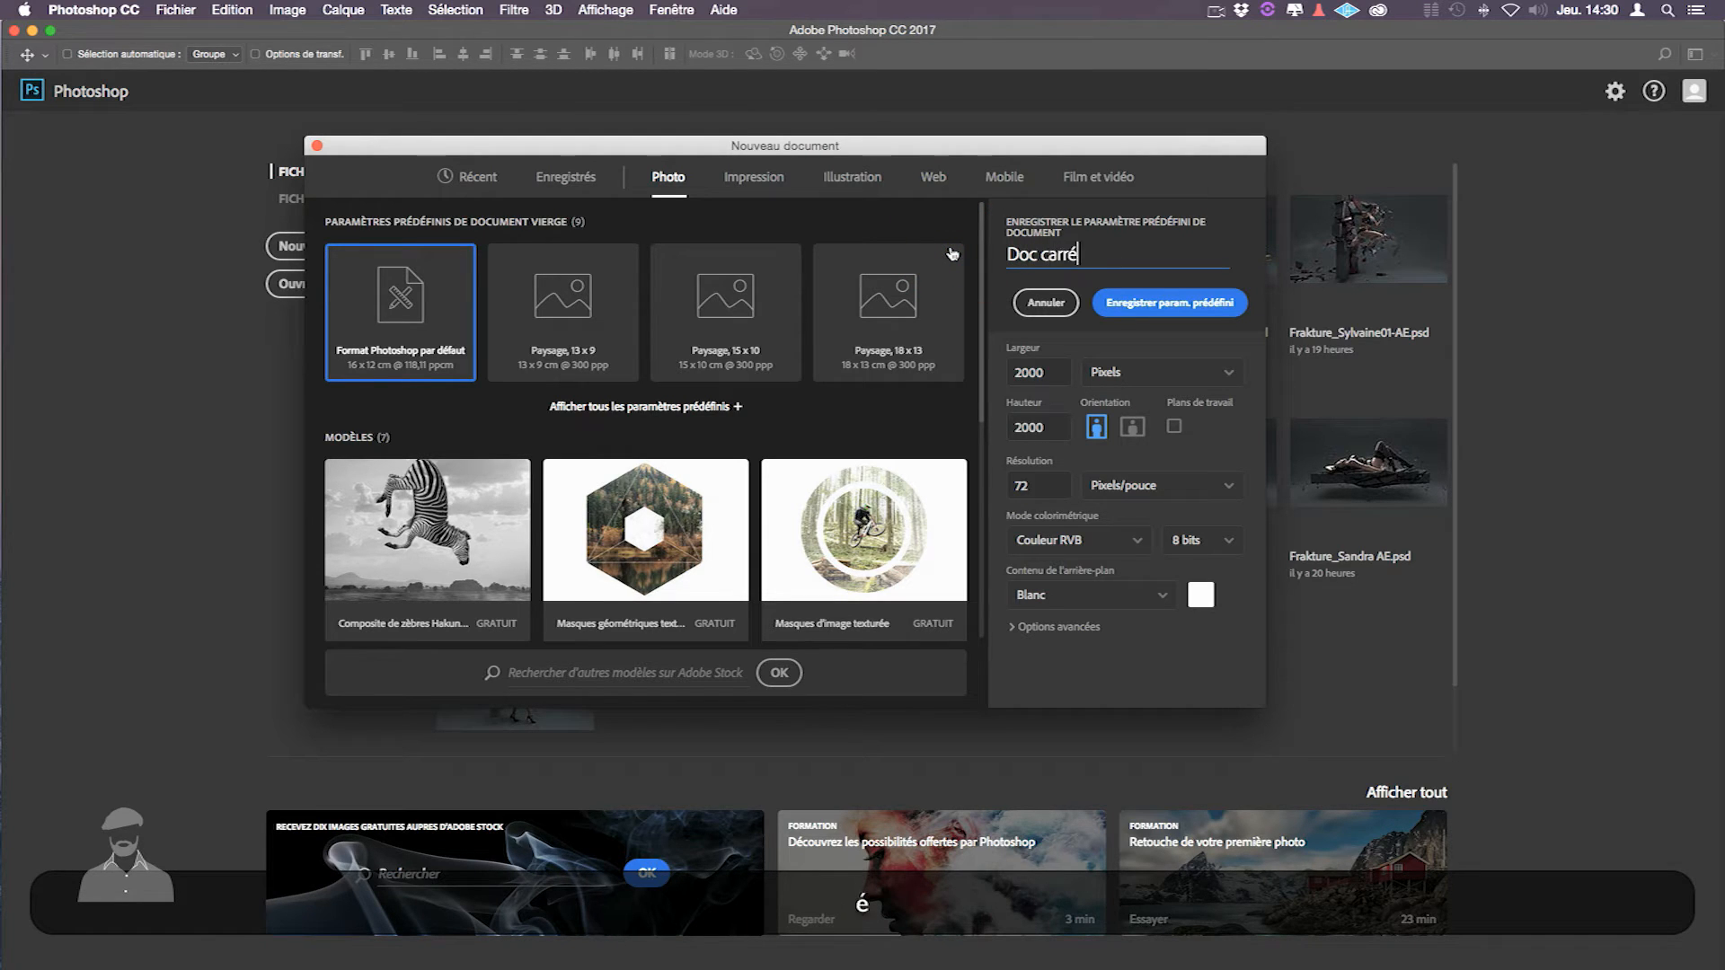
left_click(1165, 304)
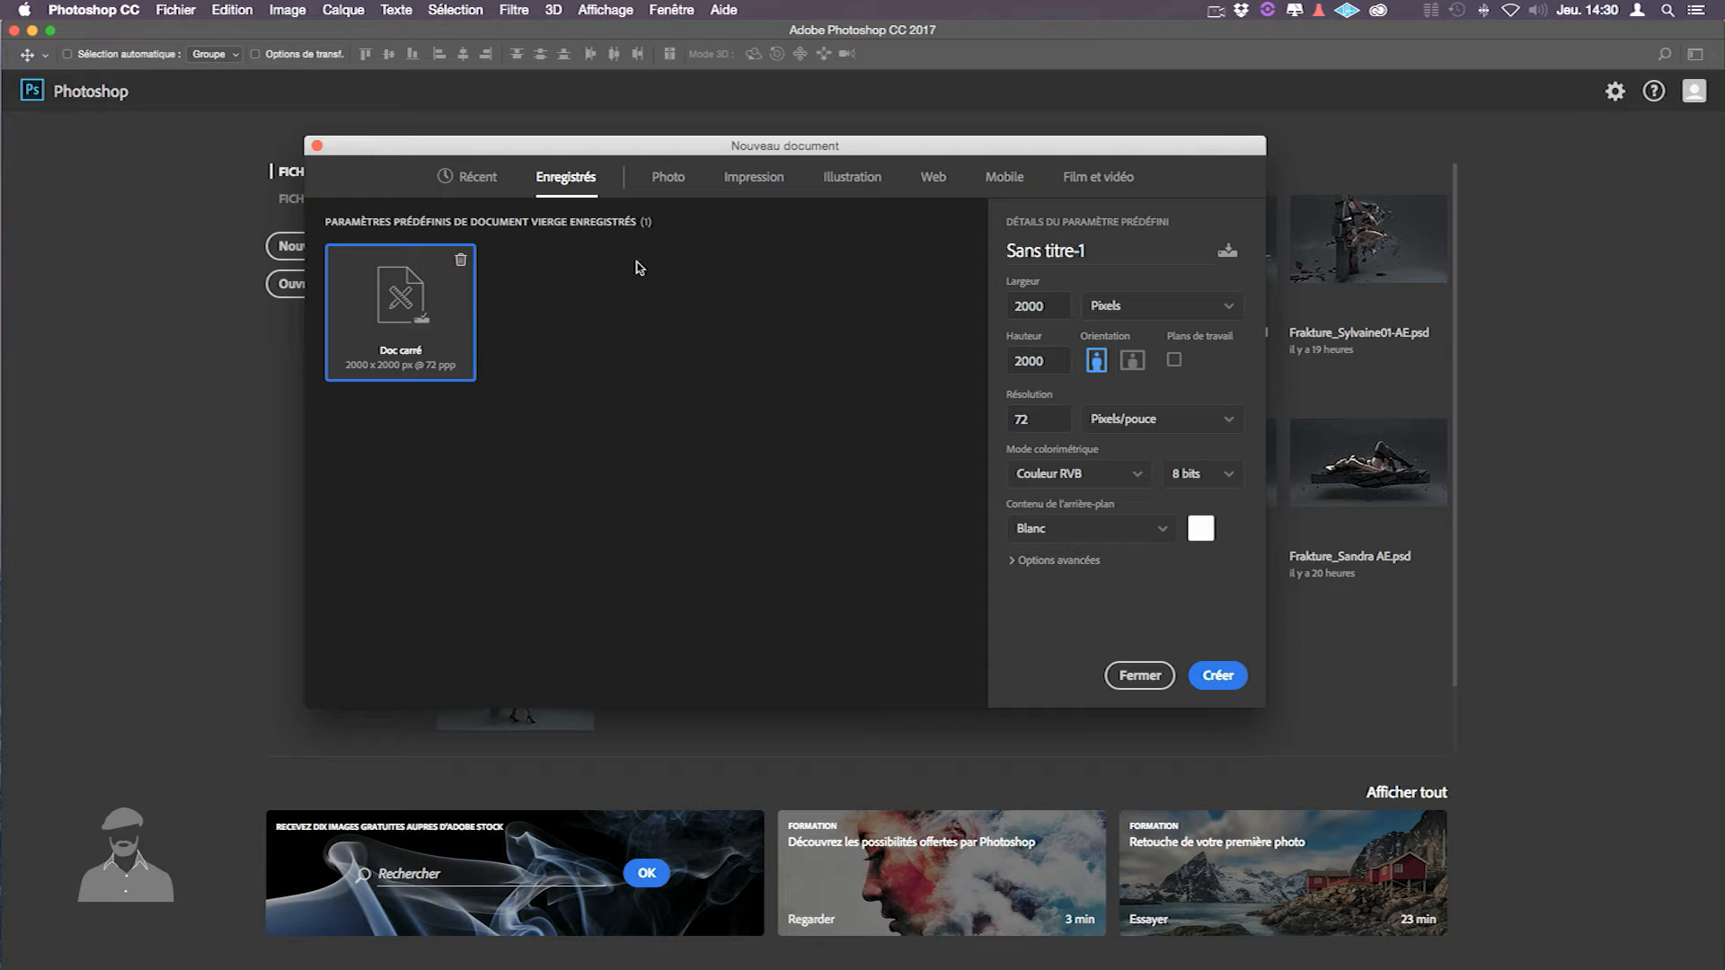
- Browse the Photo, Impression, Illustration and Web preset categories
left_click(673, 182)
left_click(758, 181)
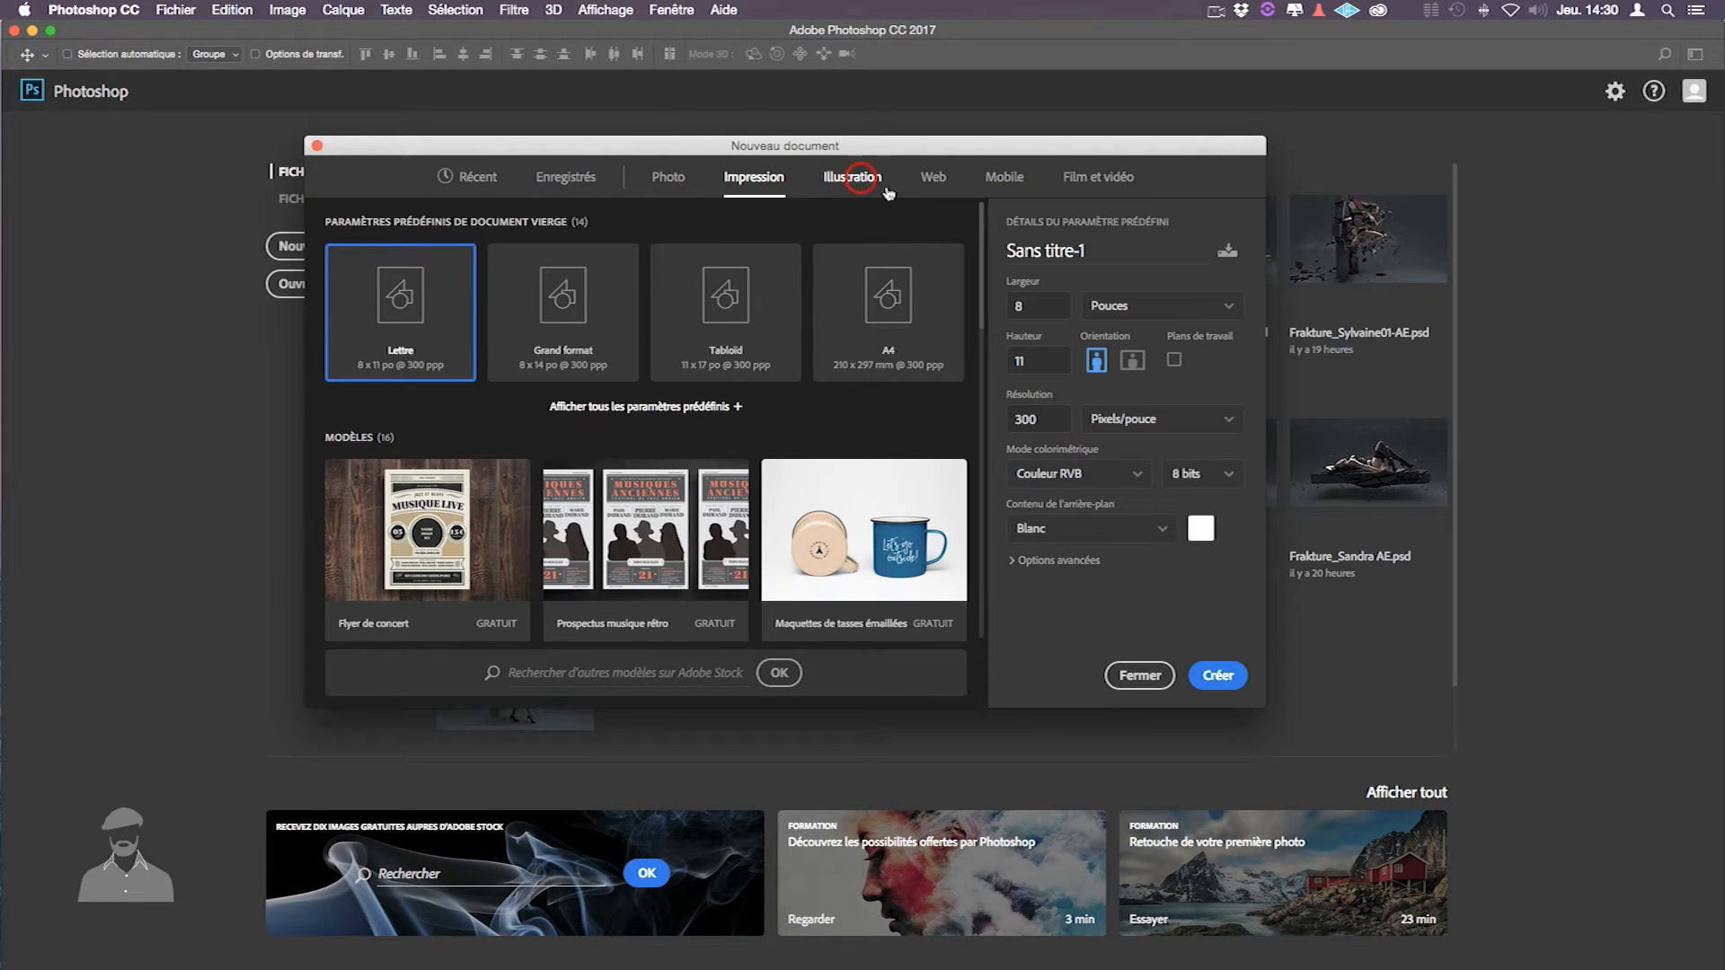
left_click(878, 184)
left_click(939, 183)
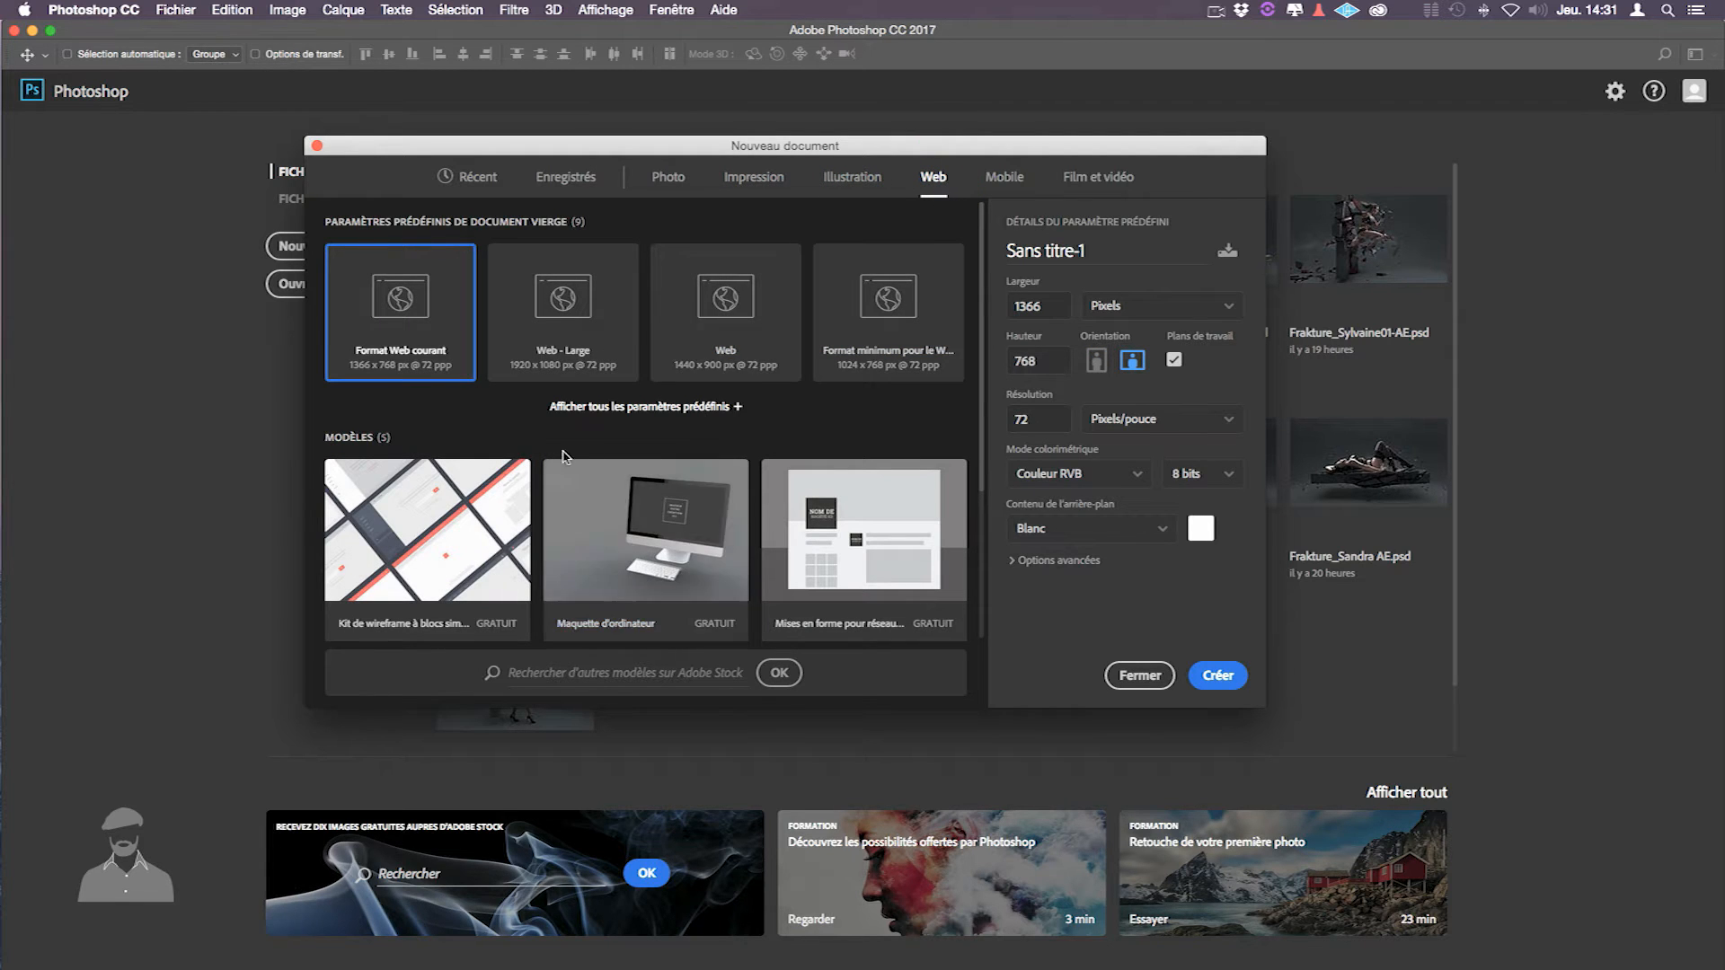
- Scroll through the Web templates, then return to the Illustration presets
scroll(616, 509, "down", 3)
scroll(615, 509, "down", 2)
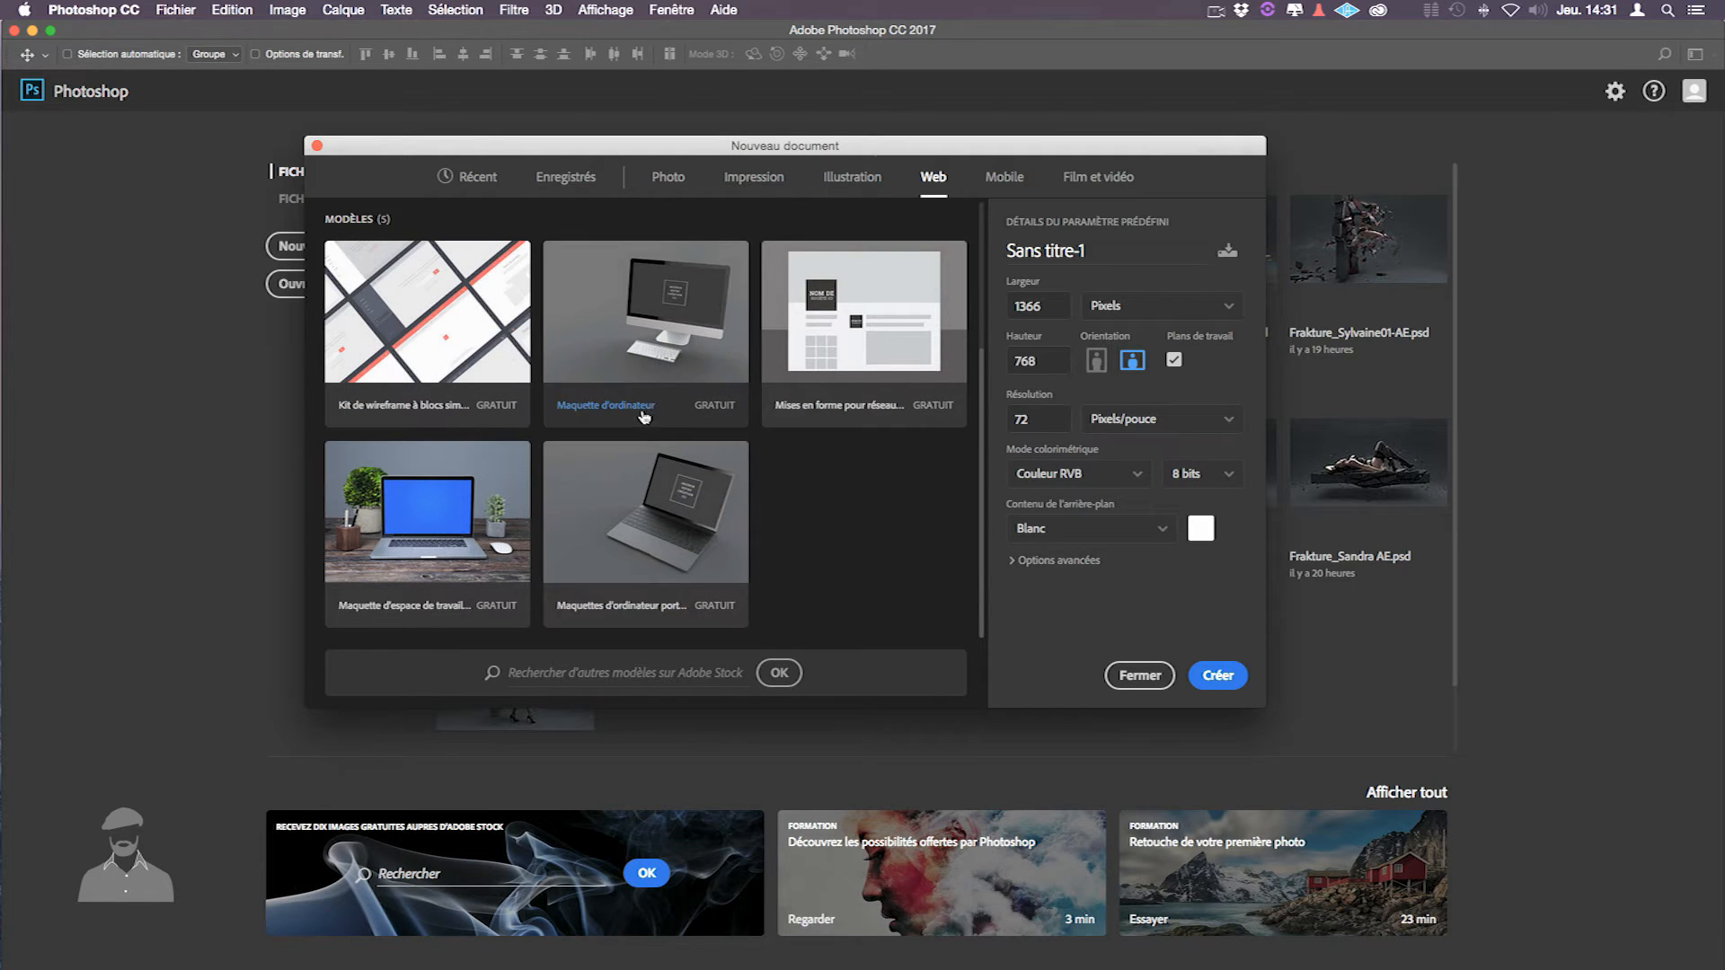
scroll(644, 416, "up", 2)
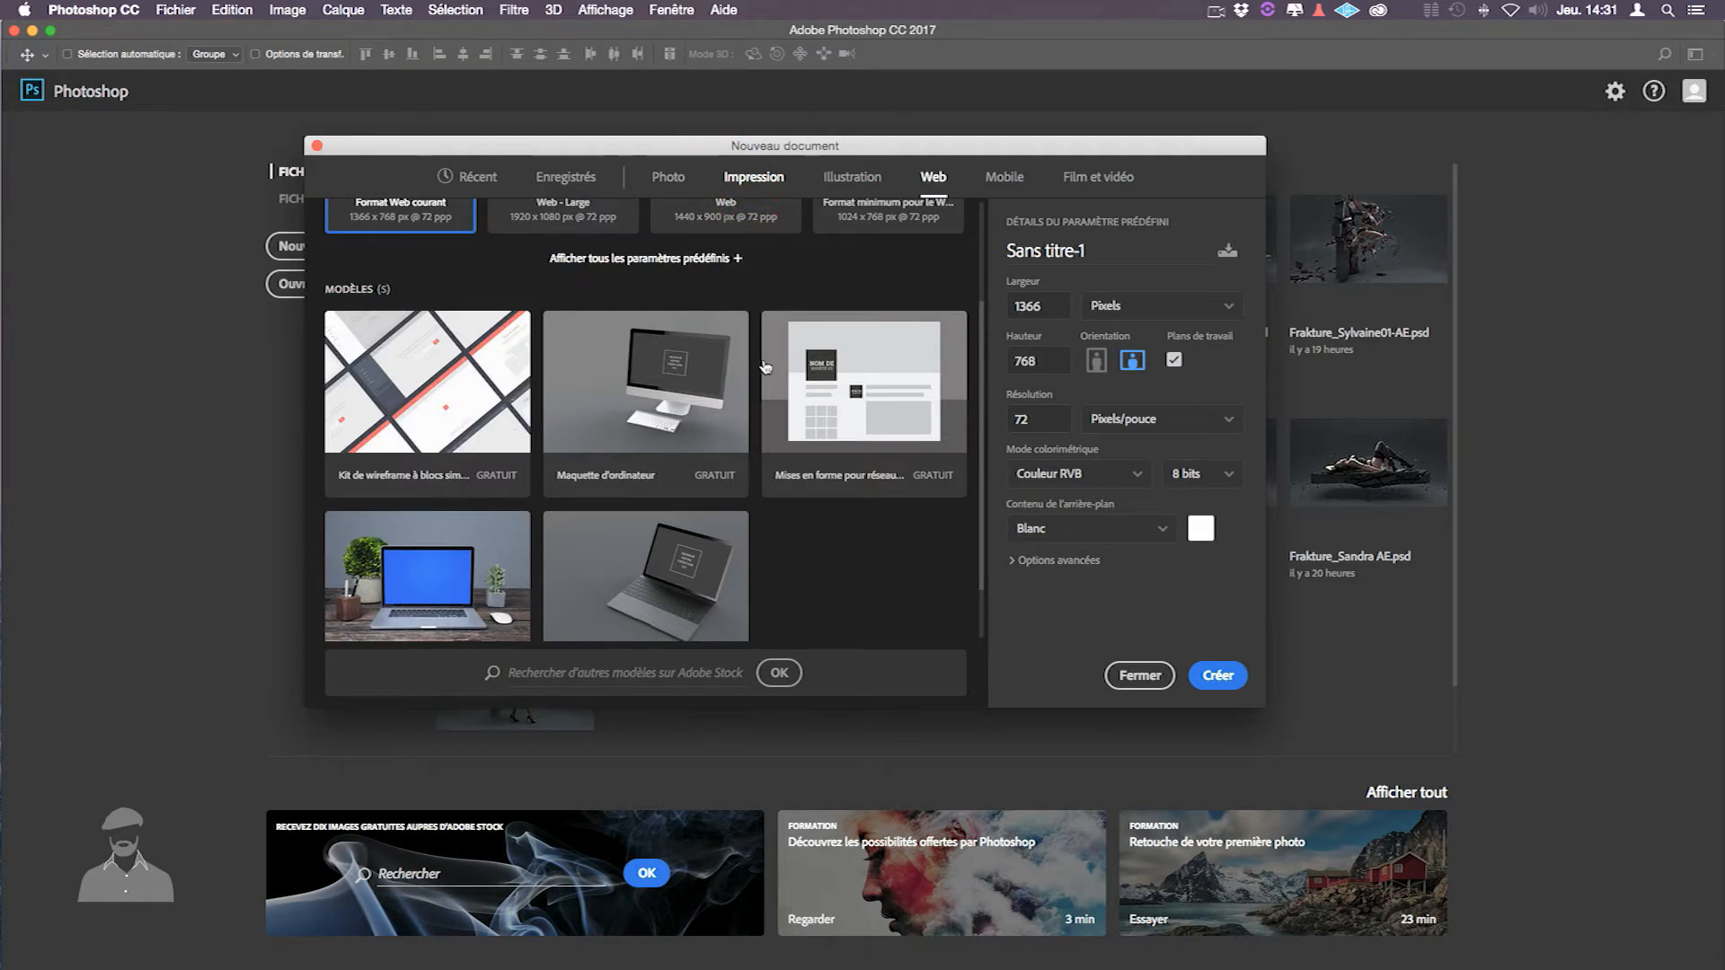
scroll(648, 485, "down", 4)
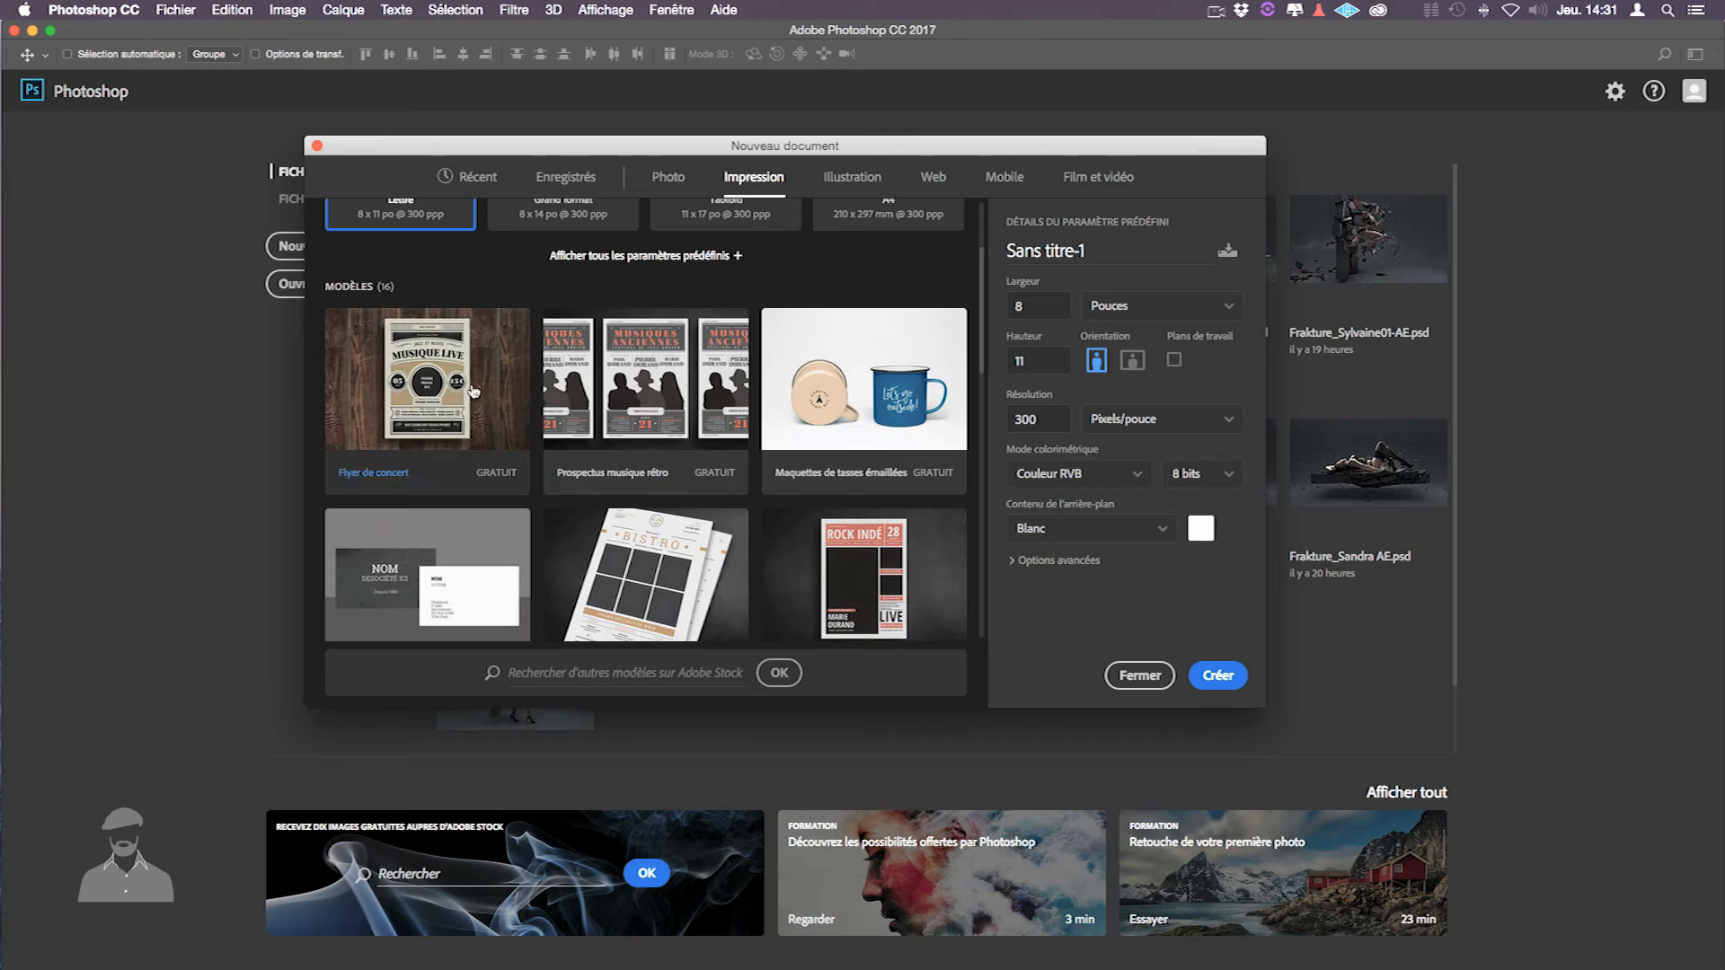
scroll(800, 504, "down", 2)
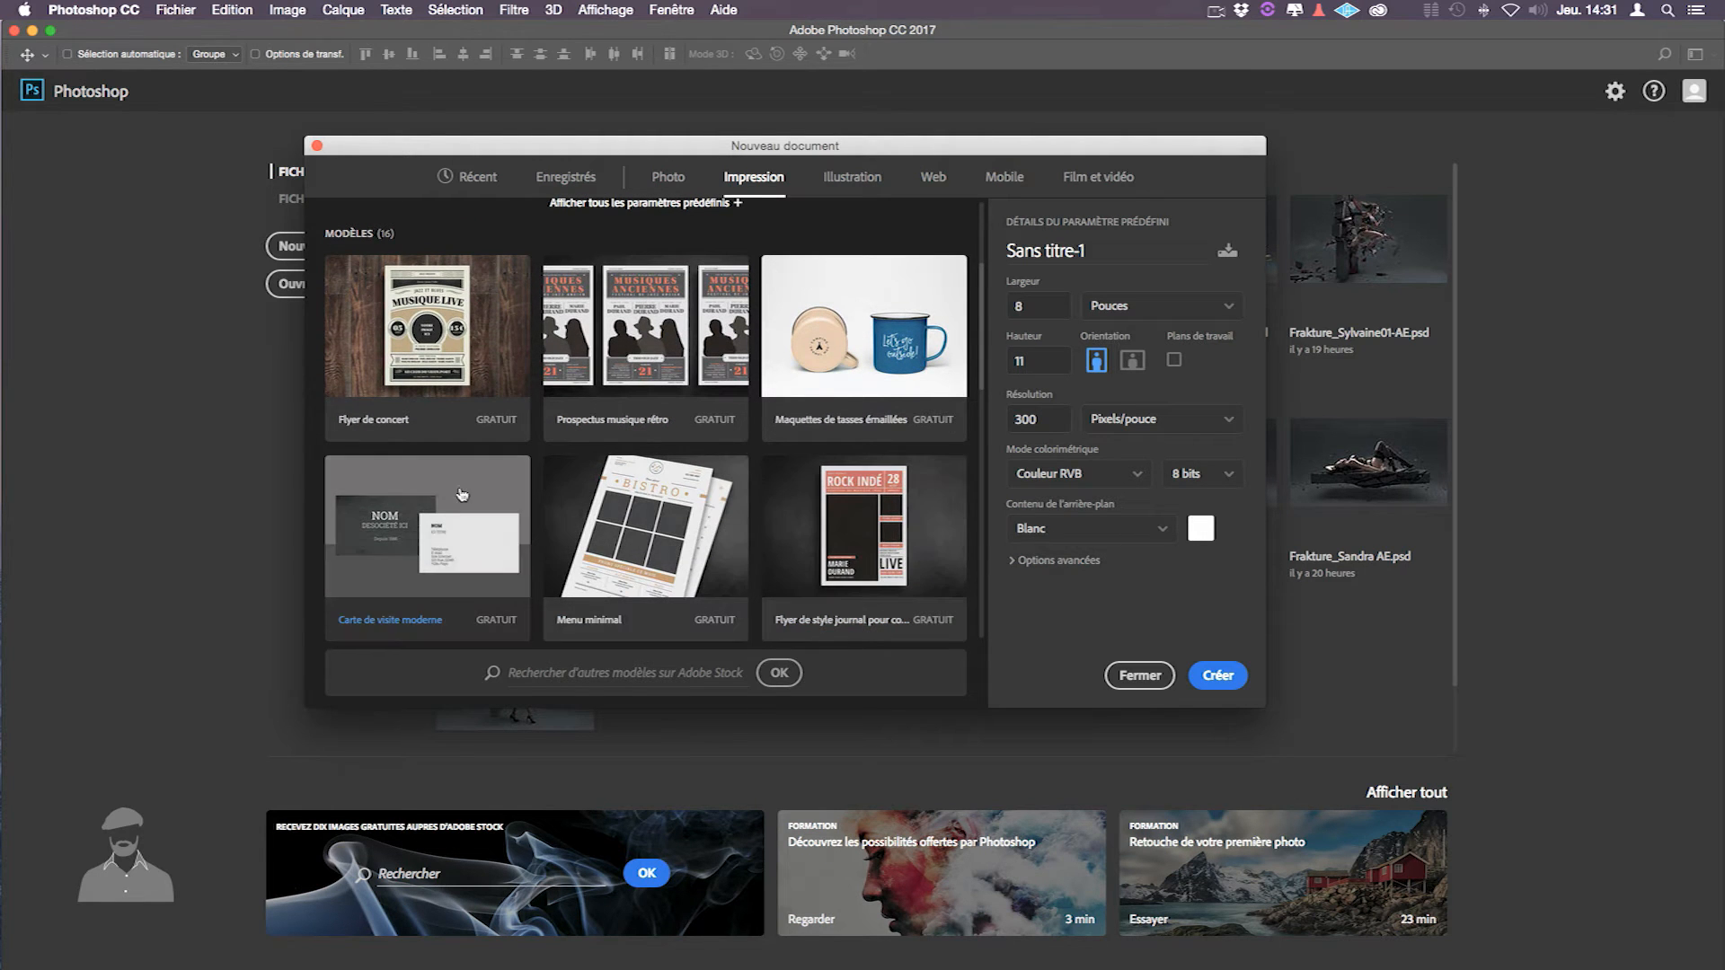
scroll(647, 368, "down", 8)
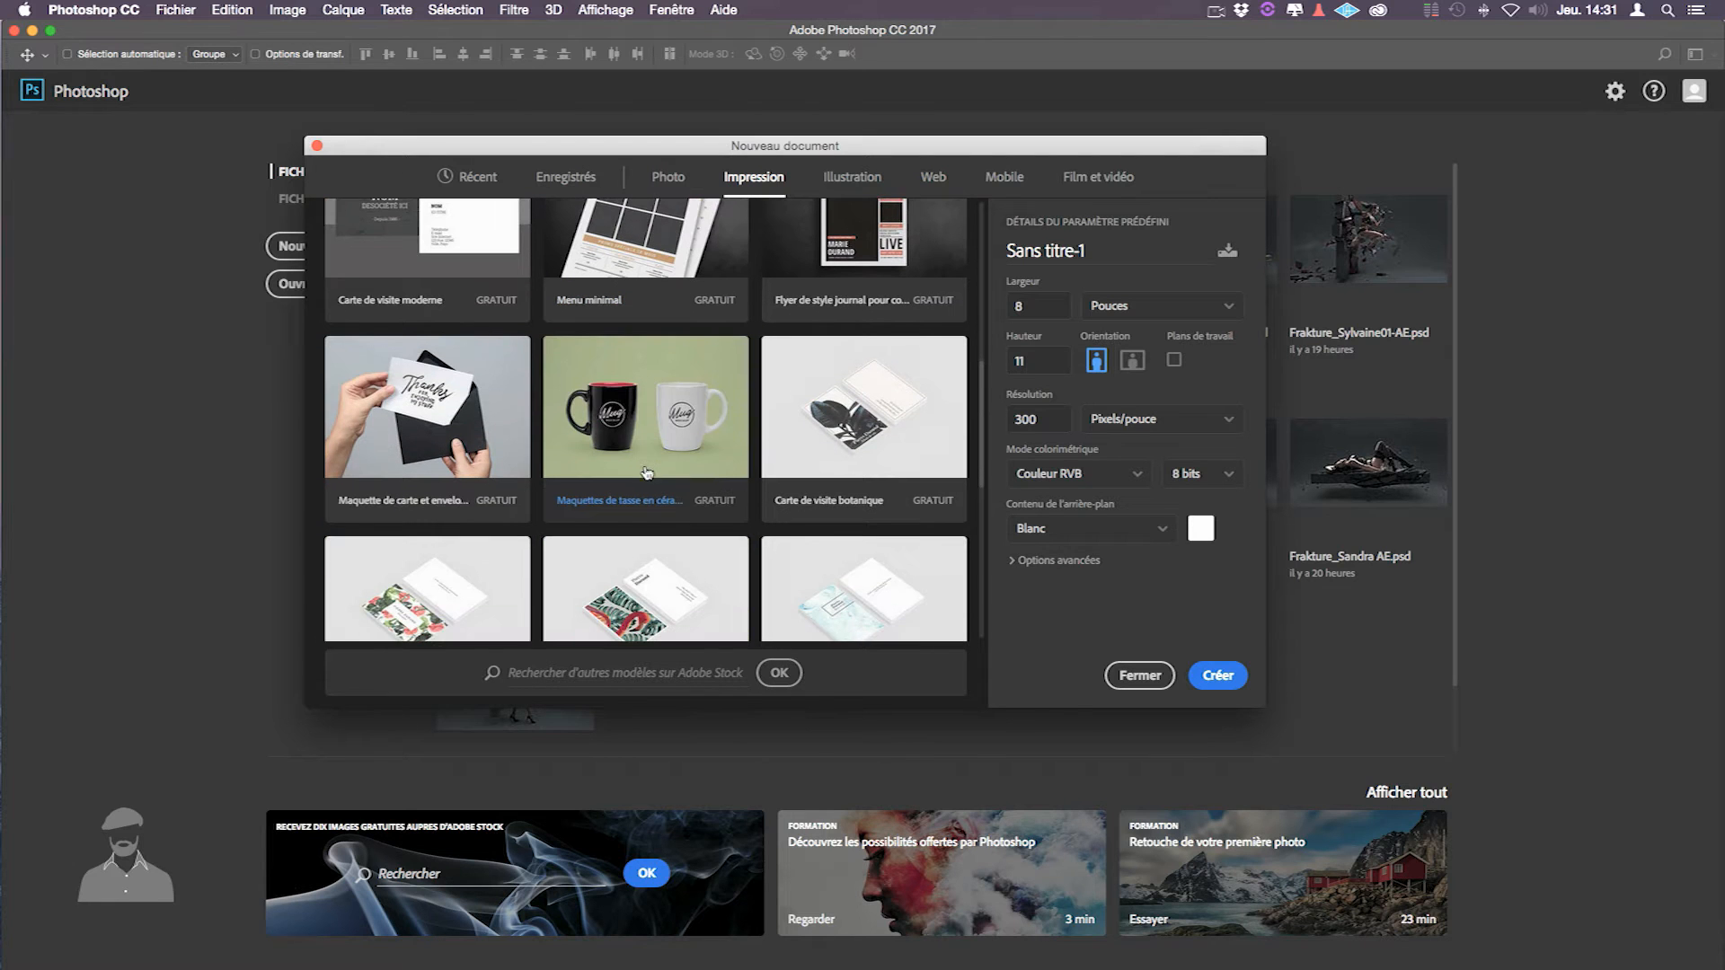
scroll(672, 451, "down", 3)
scroll(667, 440, "down", 2)
scroll(660, 425, "up", 3)
scroll(616, 372, "up", 8)
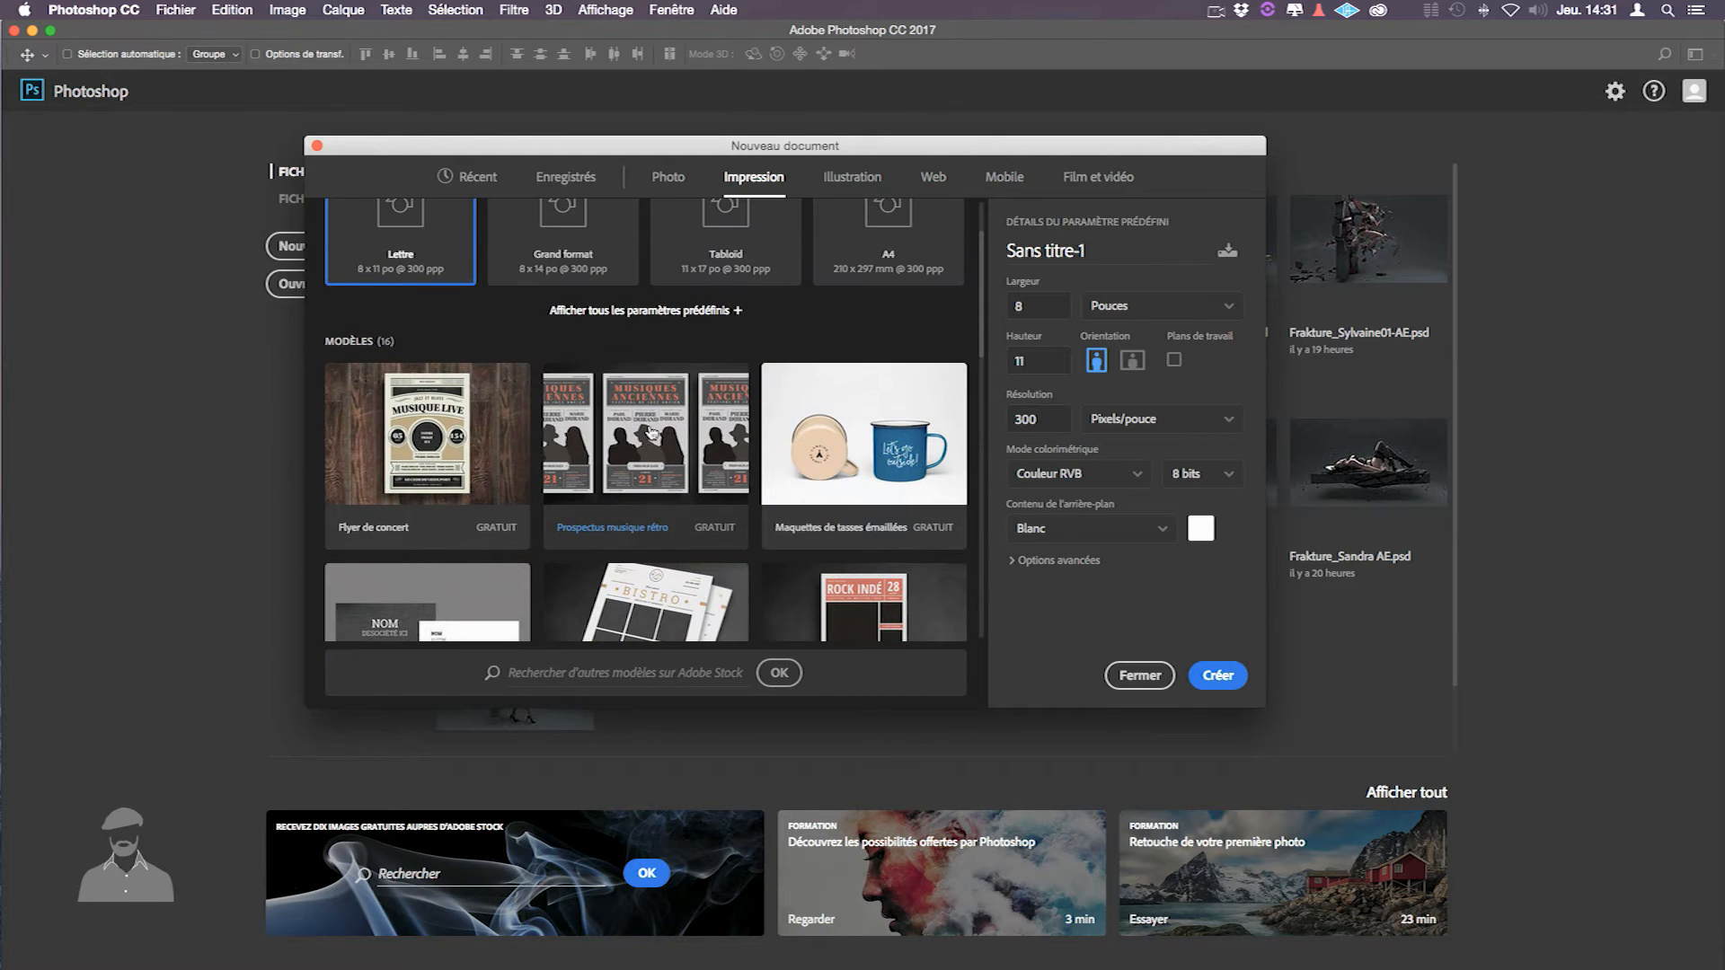
scroll(649, 437, "down", 2)
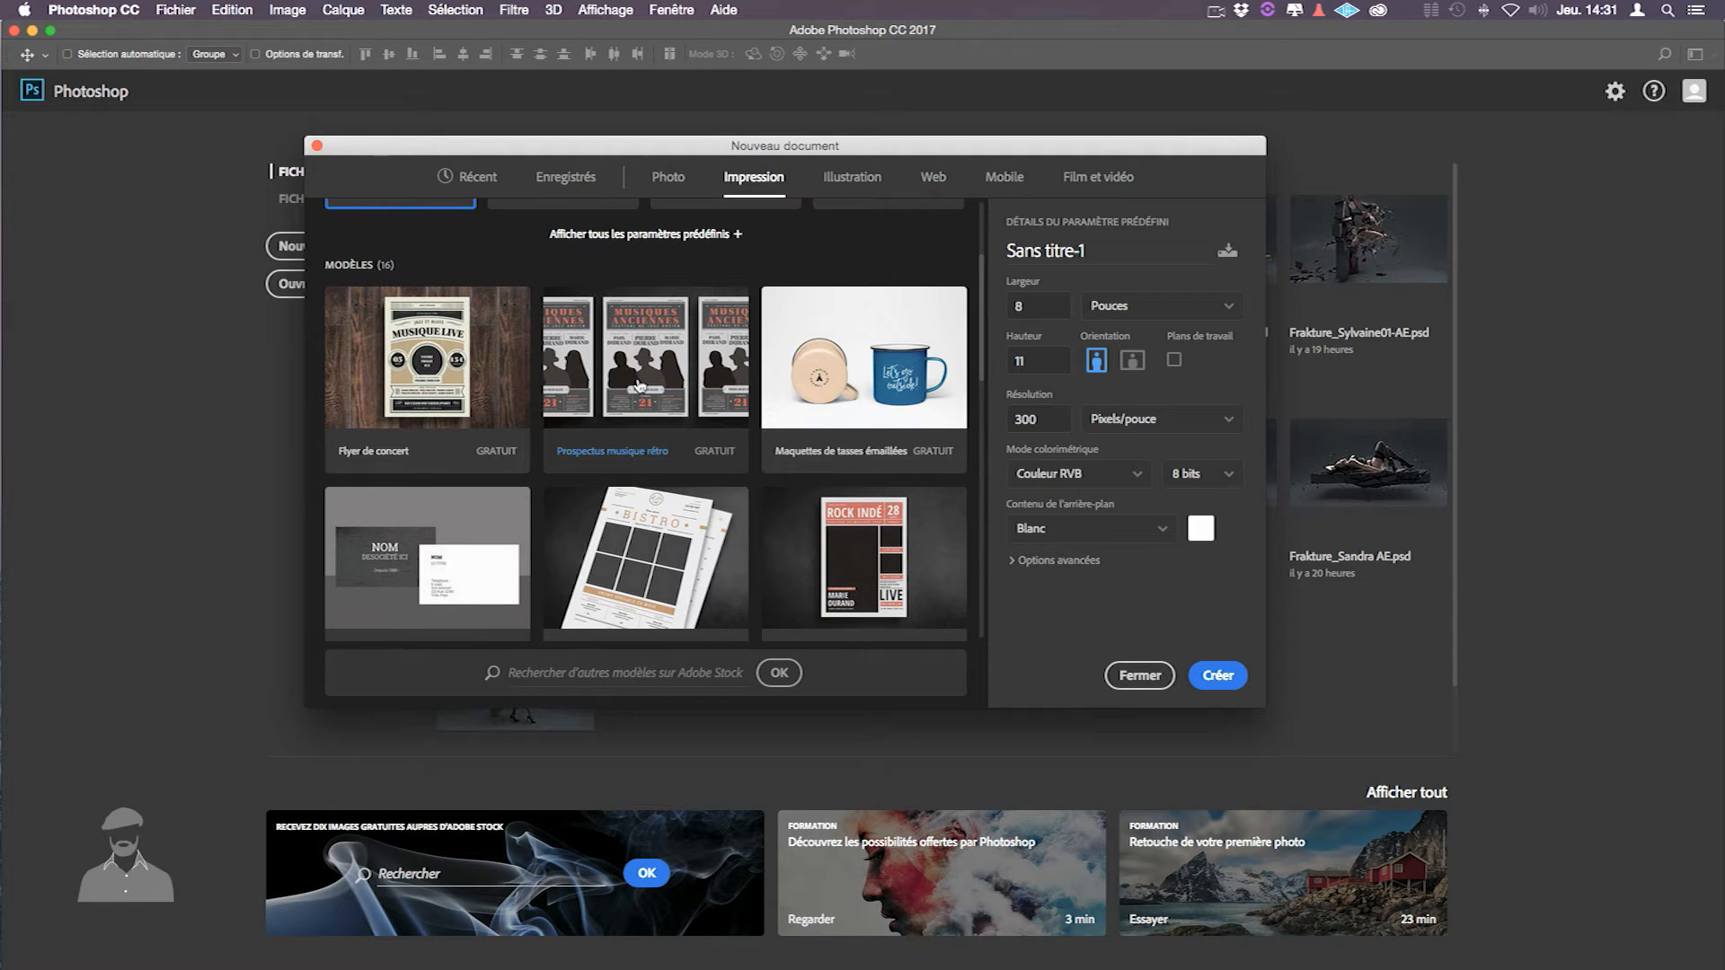
scroll(642, 381, "up", 4)
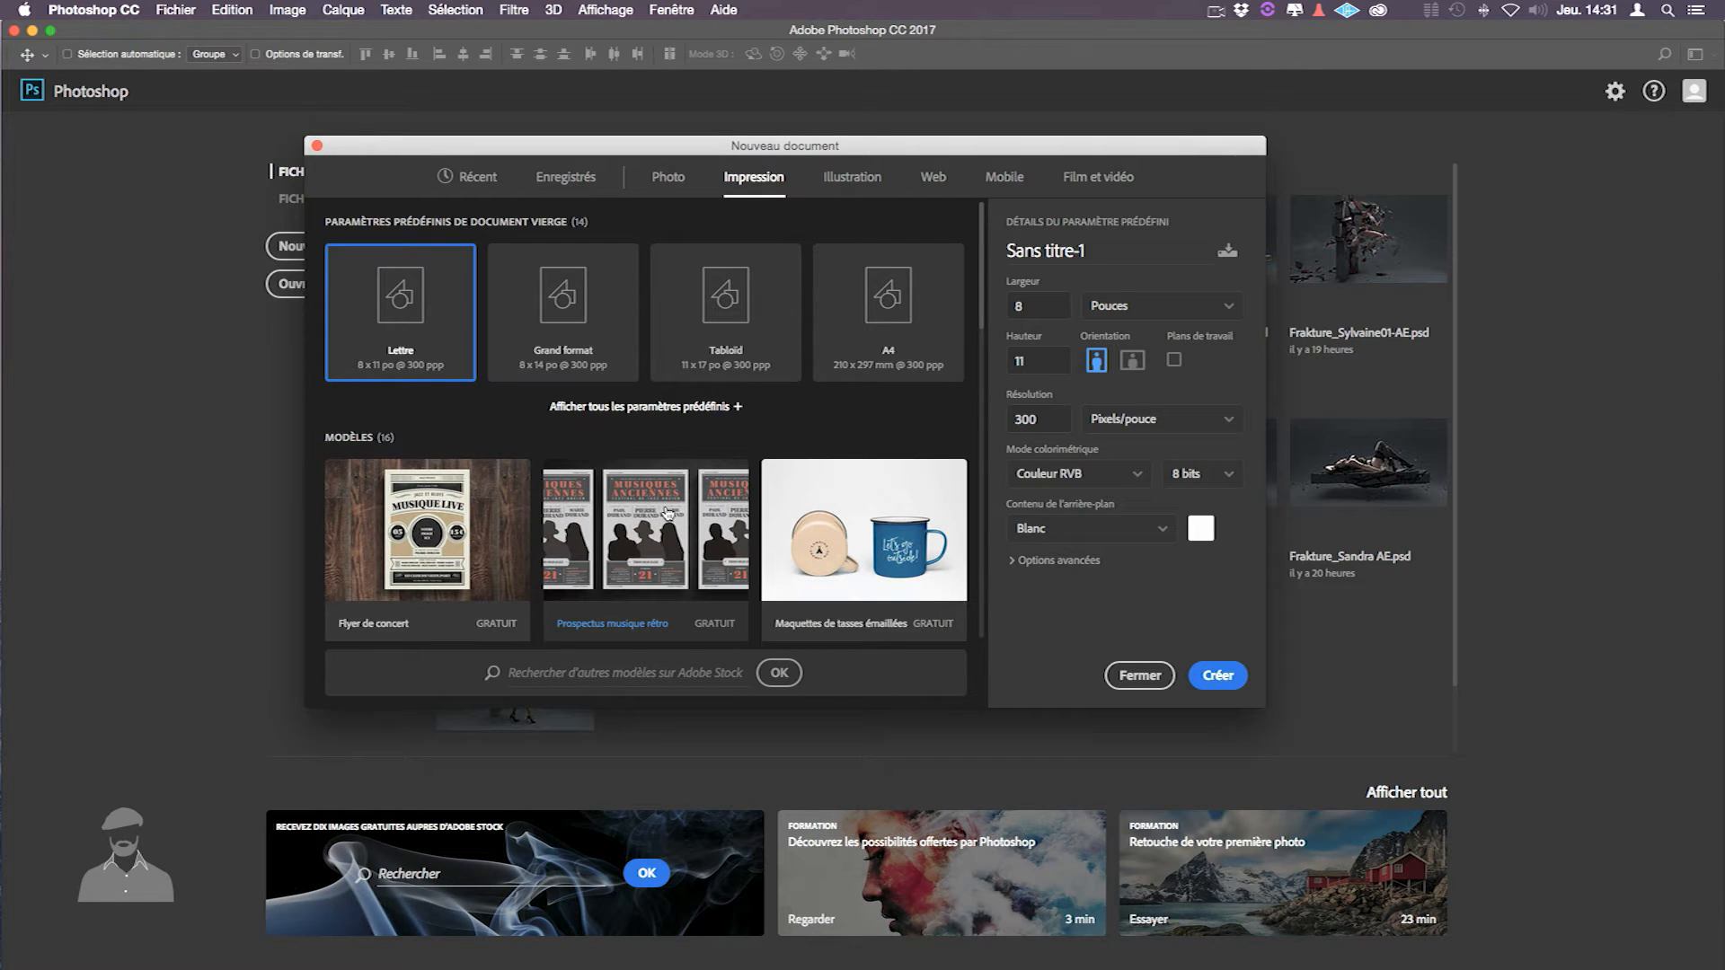
scroll(666, 514, "down", 5)
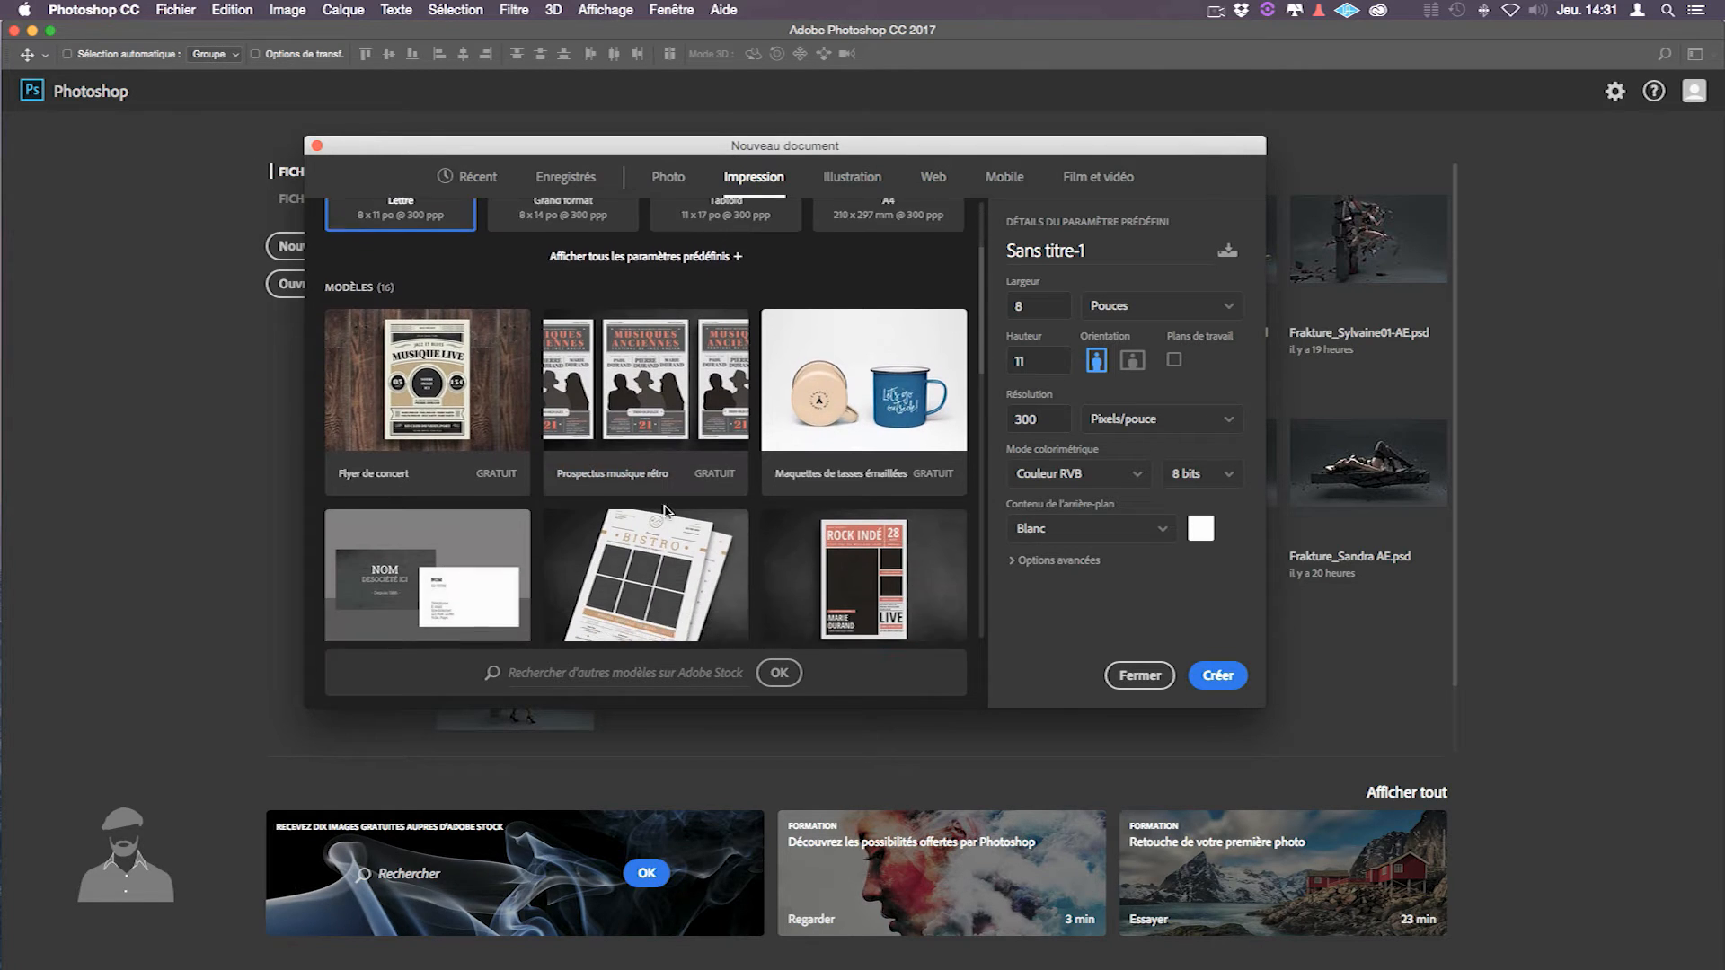
scroll(666, 514, "up", 5)
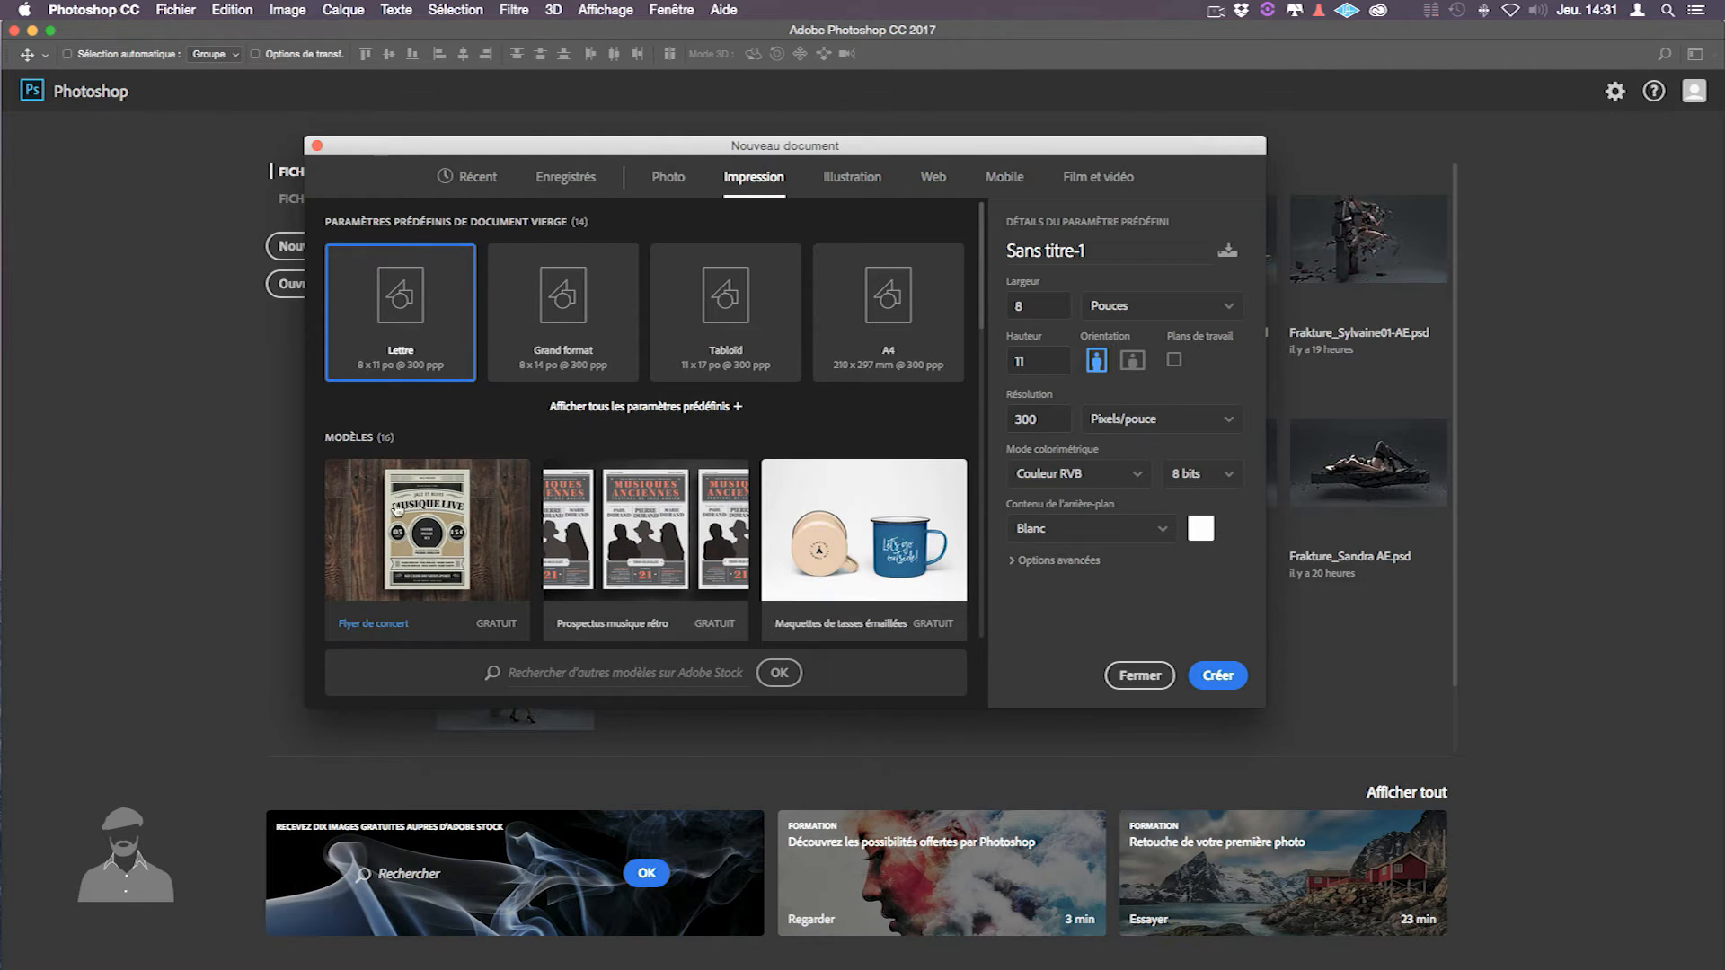
scroll(435, 514, "down", 2)
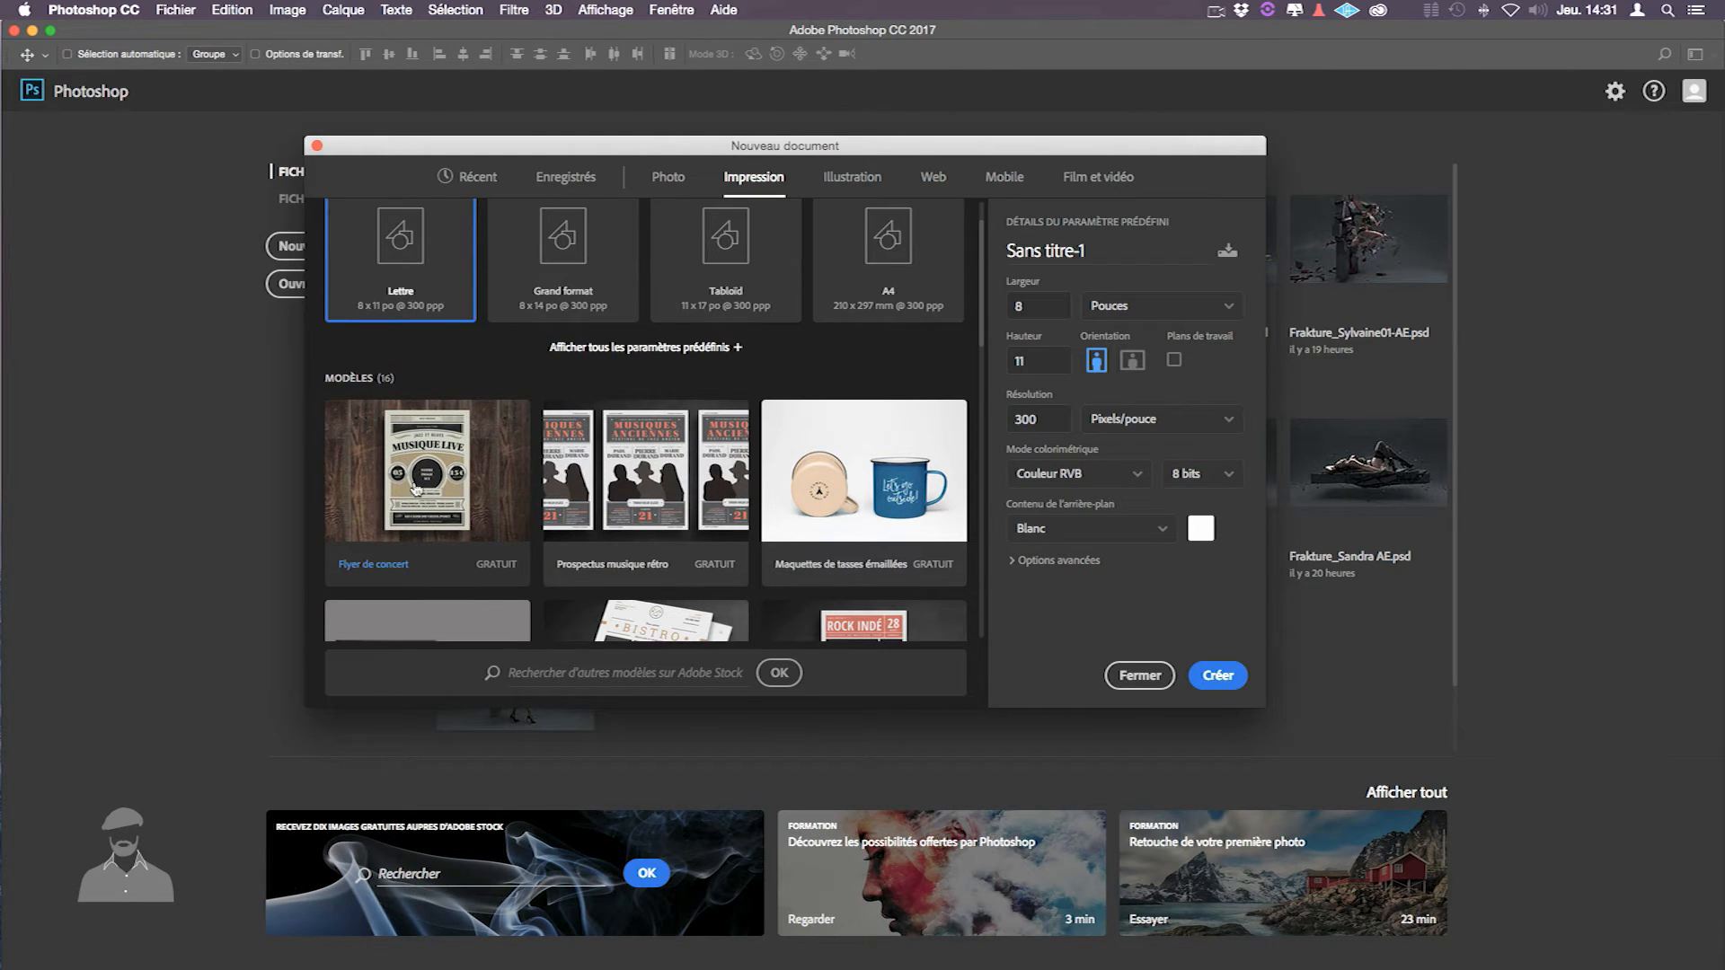
left_click(867, 176)
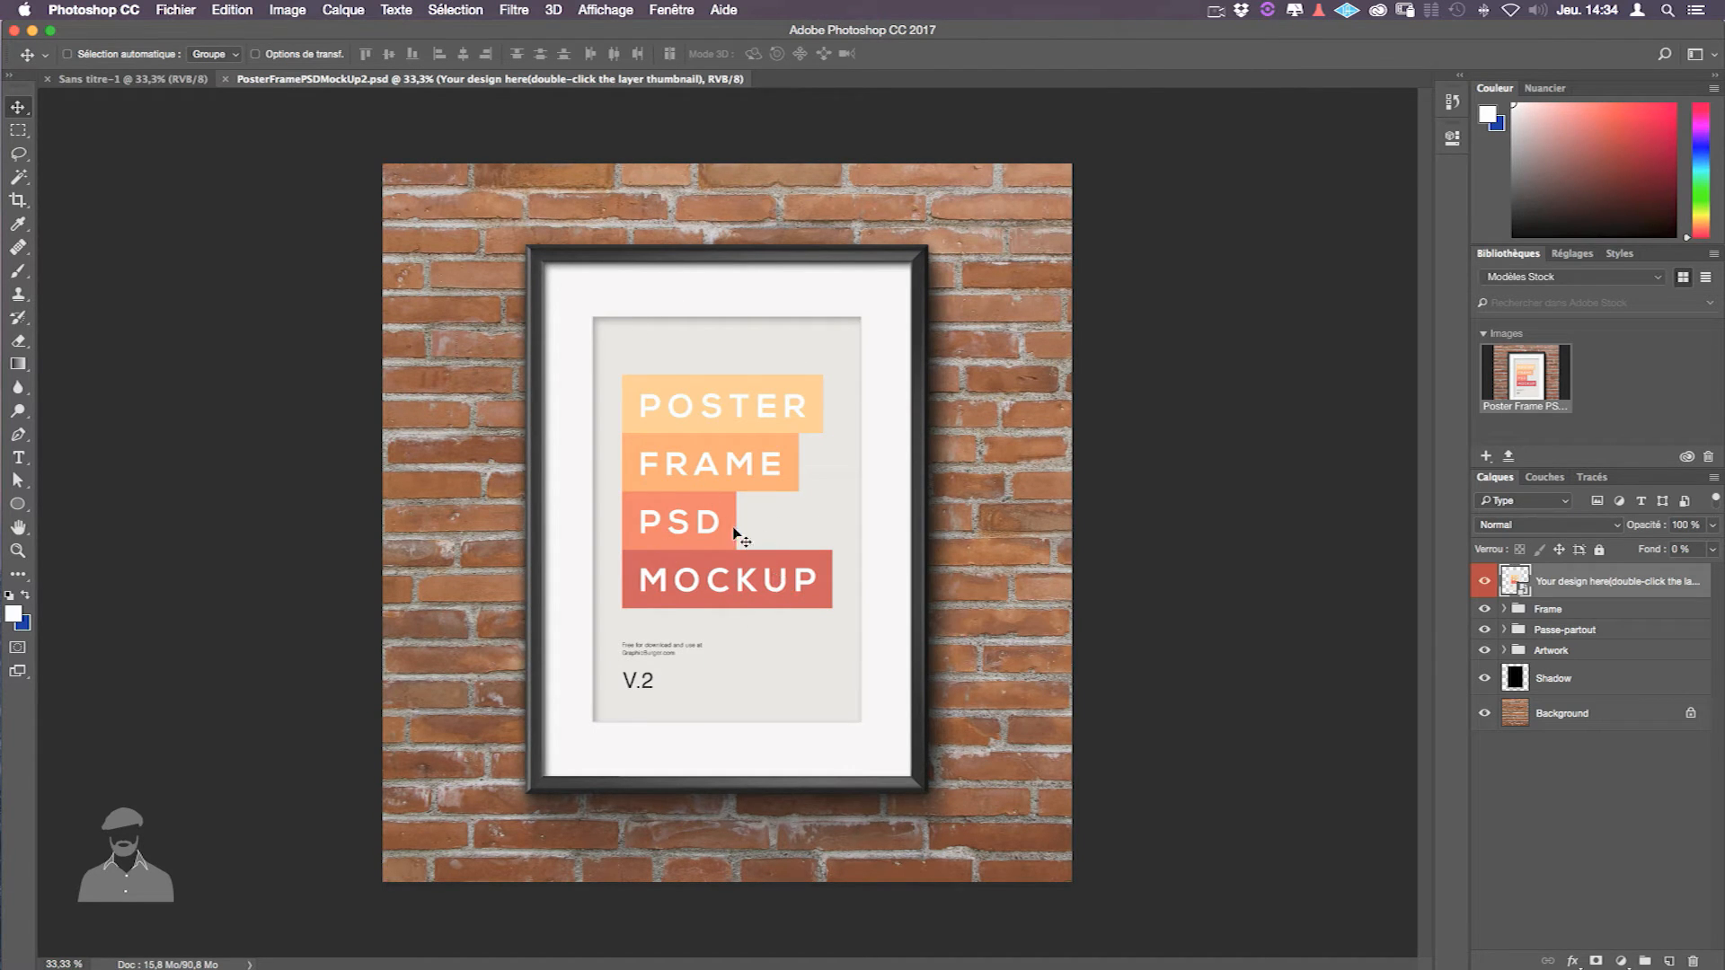
- Open the Bg color2.psb smart object, leaving the missing NexaBold font unresolved
double_click(1515, 582)
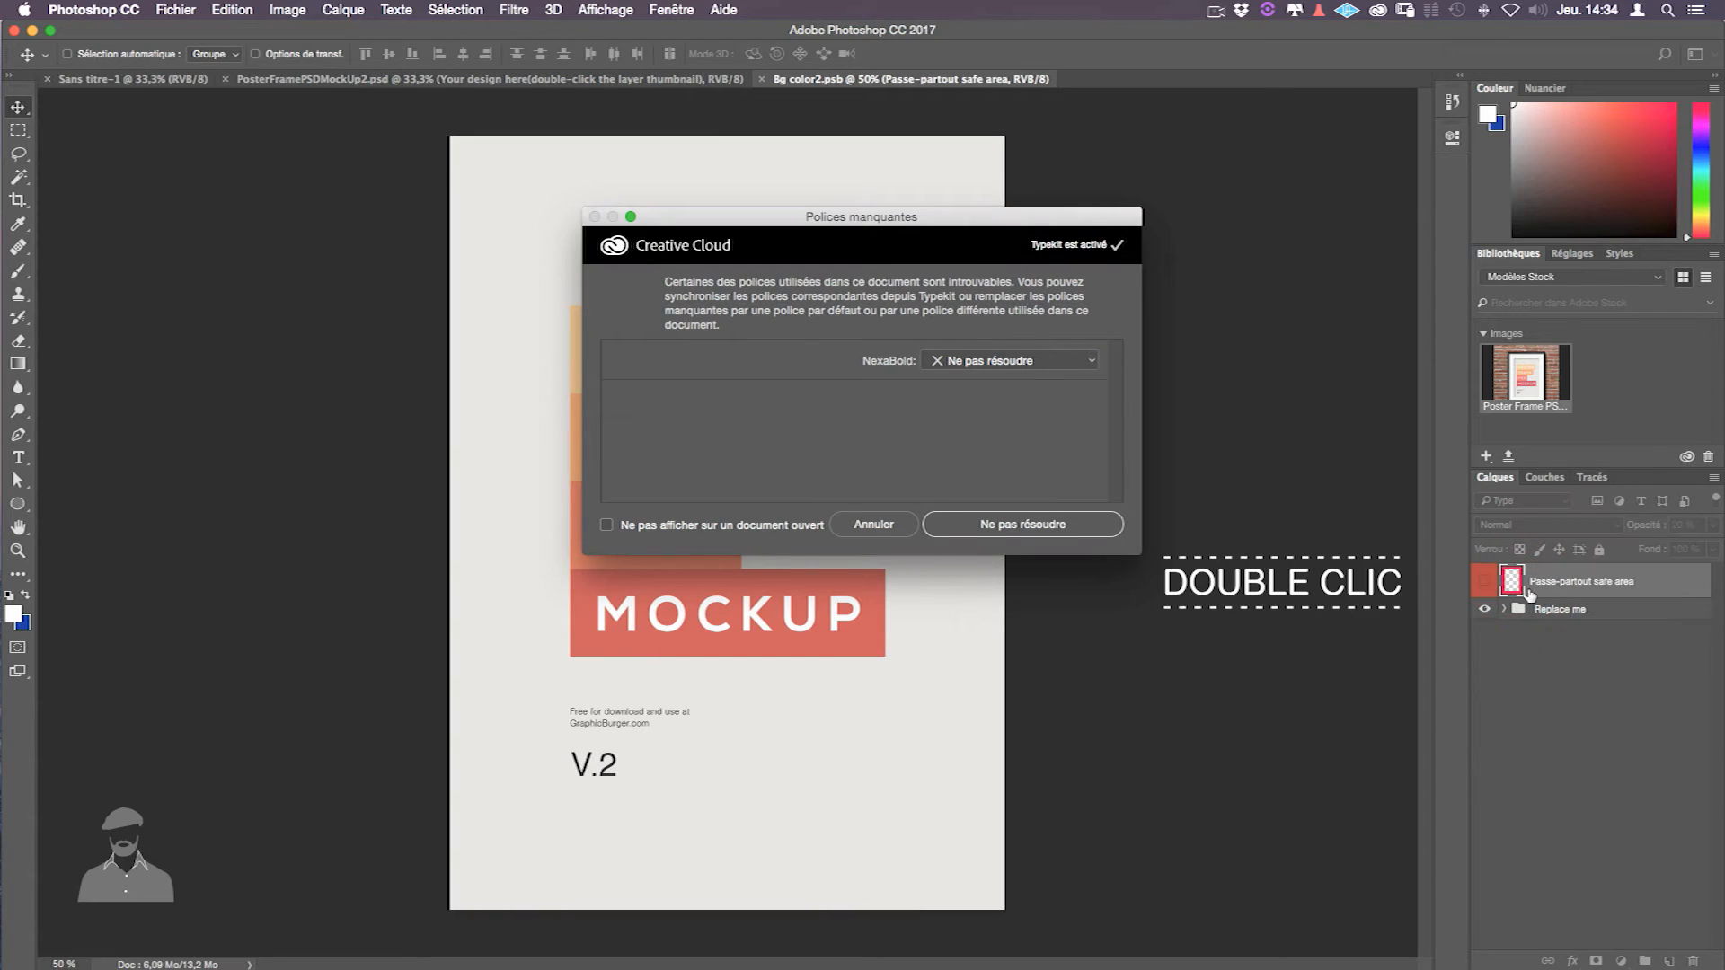
left_click_drag(815, 225, 831, 221)
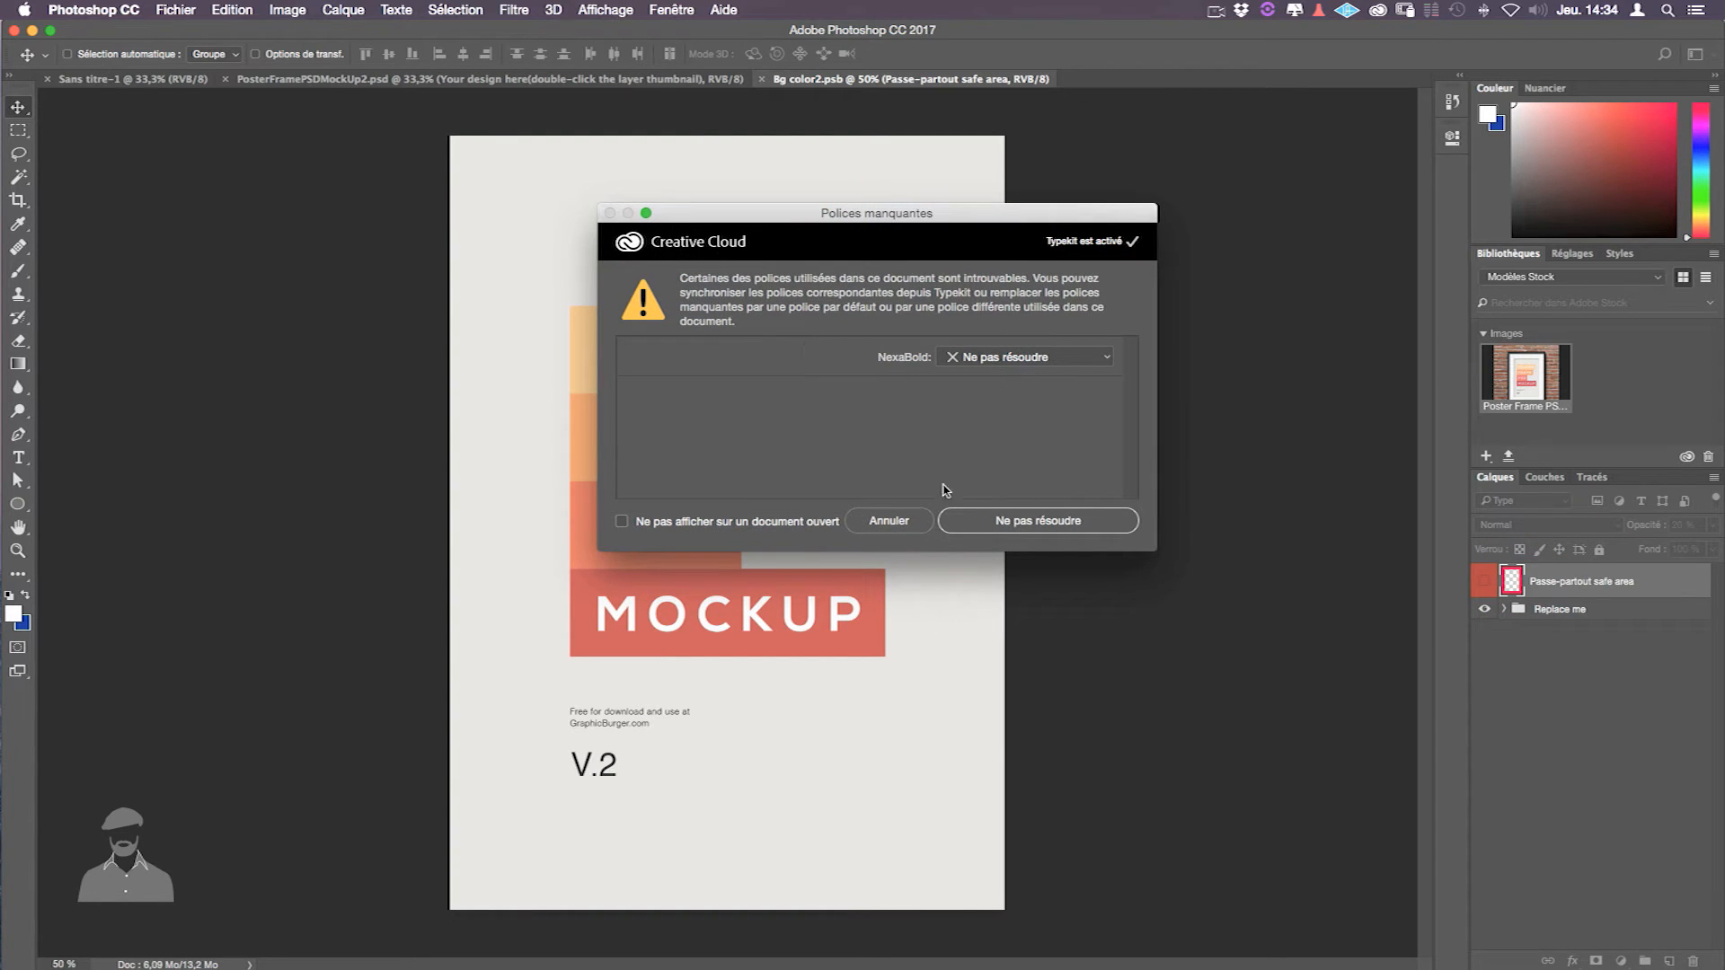
left_click(1003, 524)
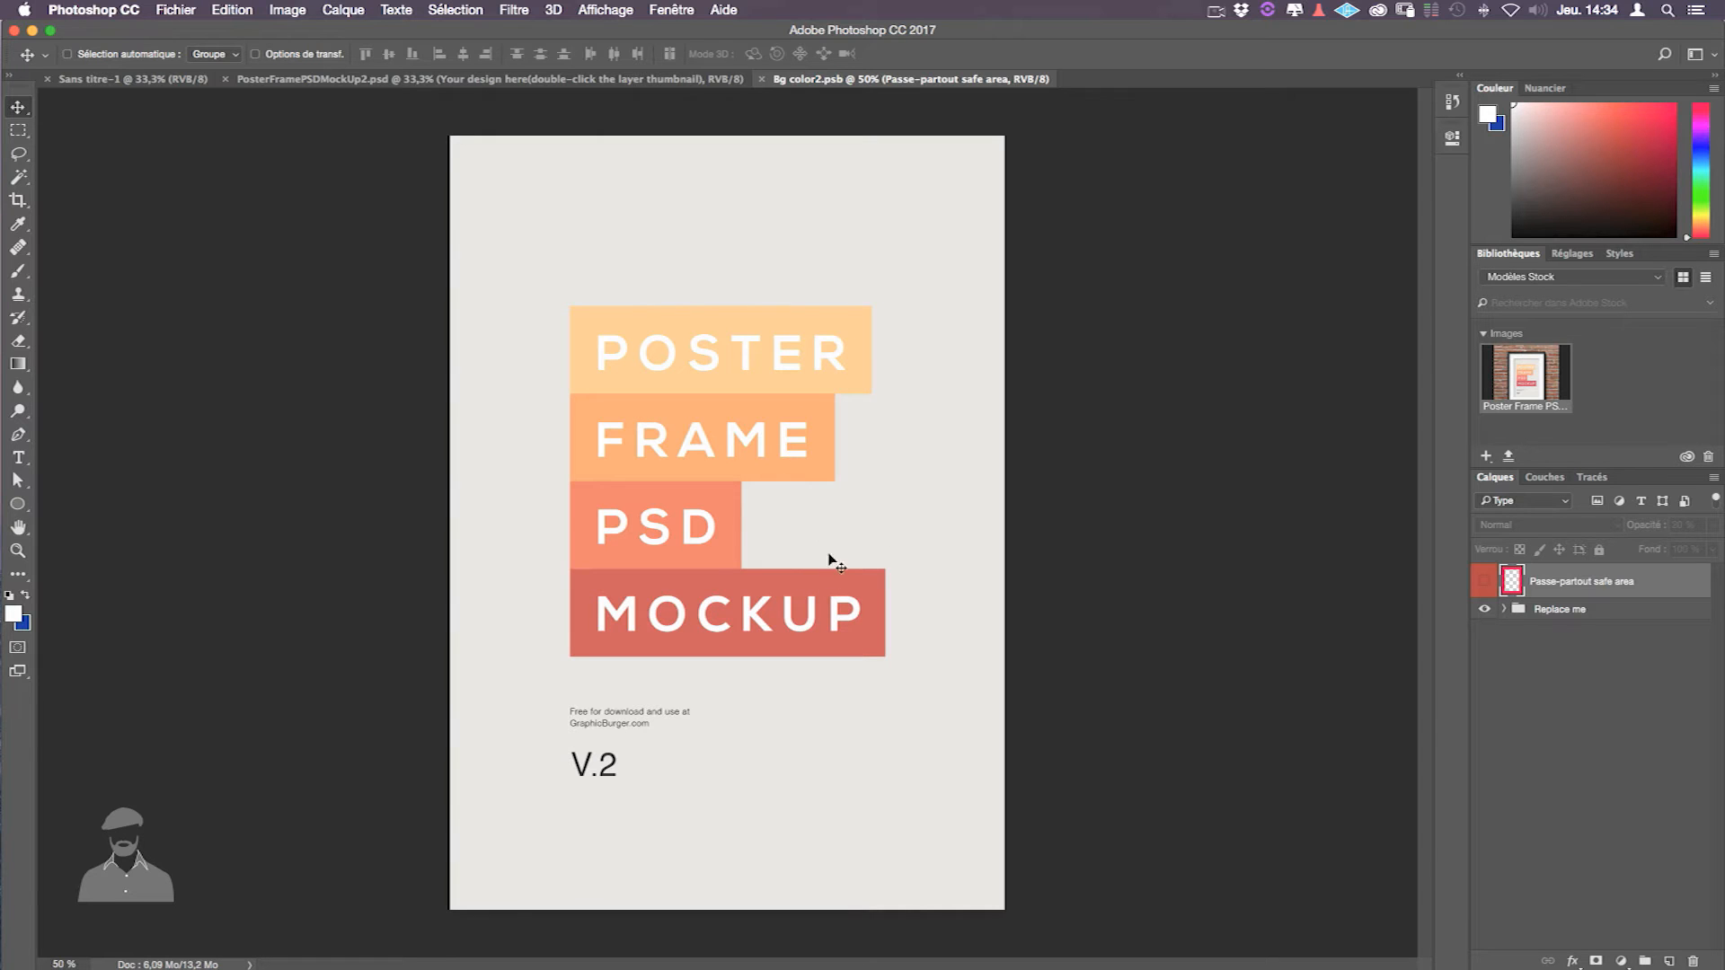
left_click(187, 14)
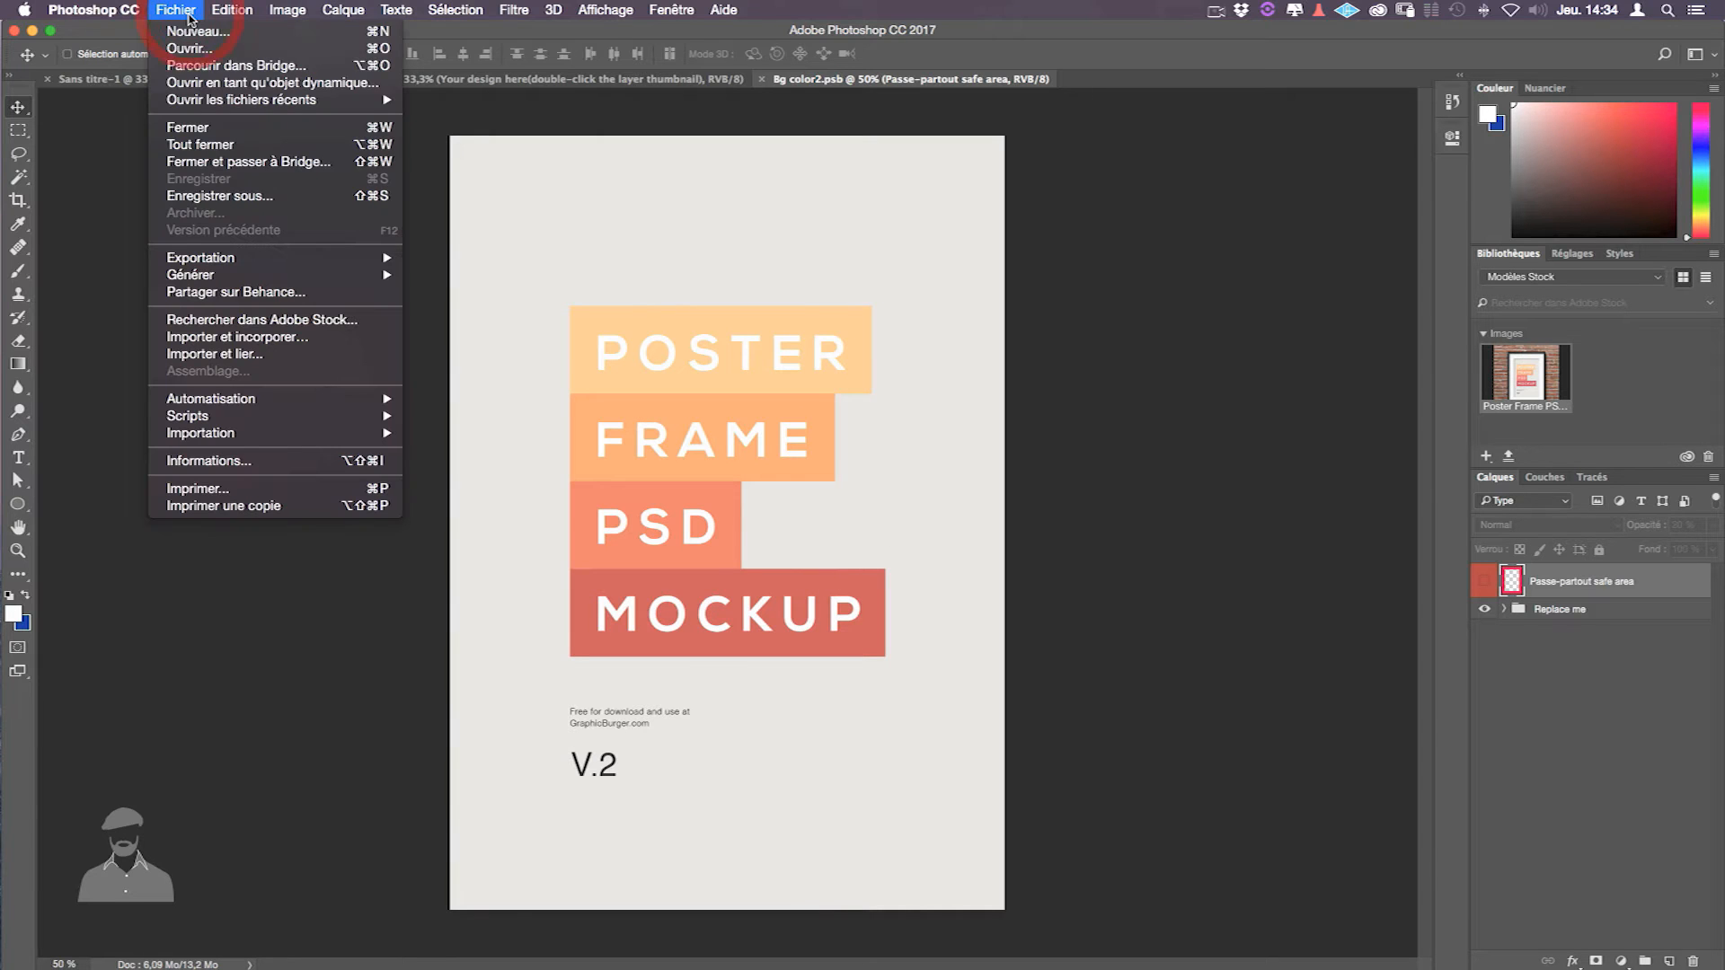
- Open Adriana324_Retouche.psd from recent files and copy the whole merged portrait
mouse_move(235, 100)
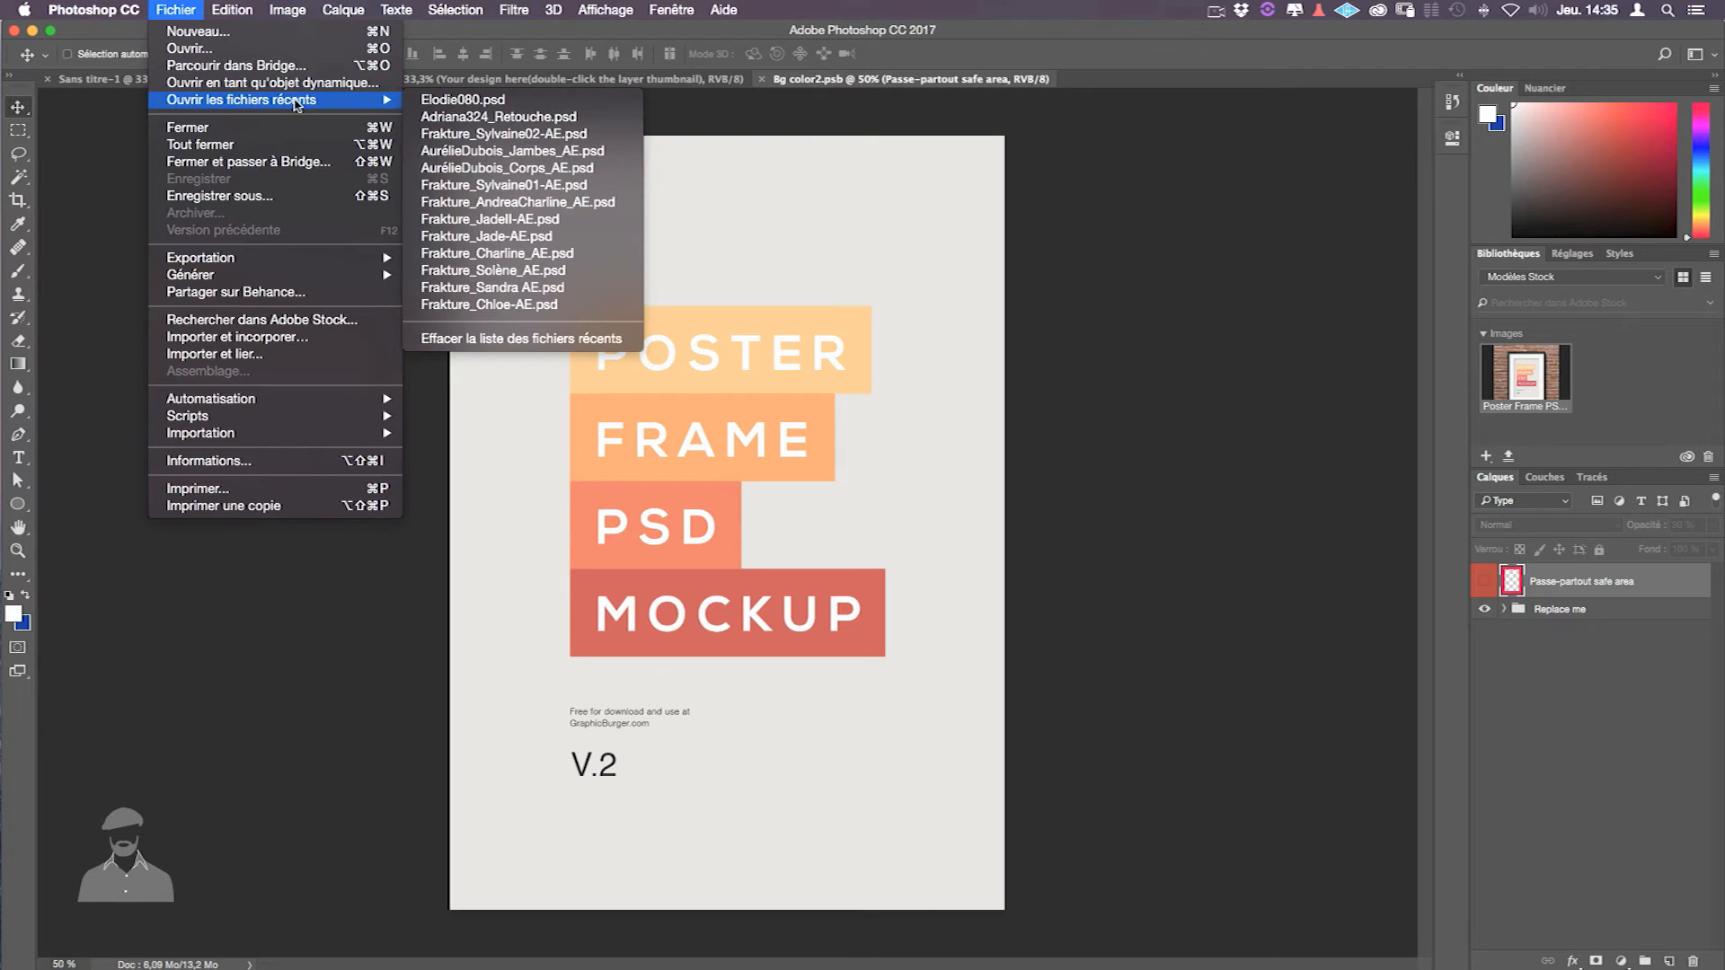
left_click(485, 117)
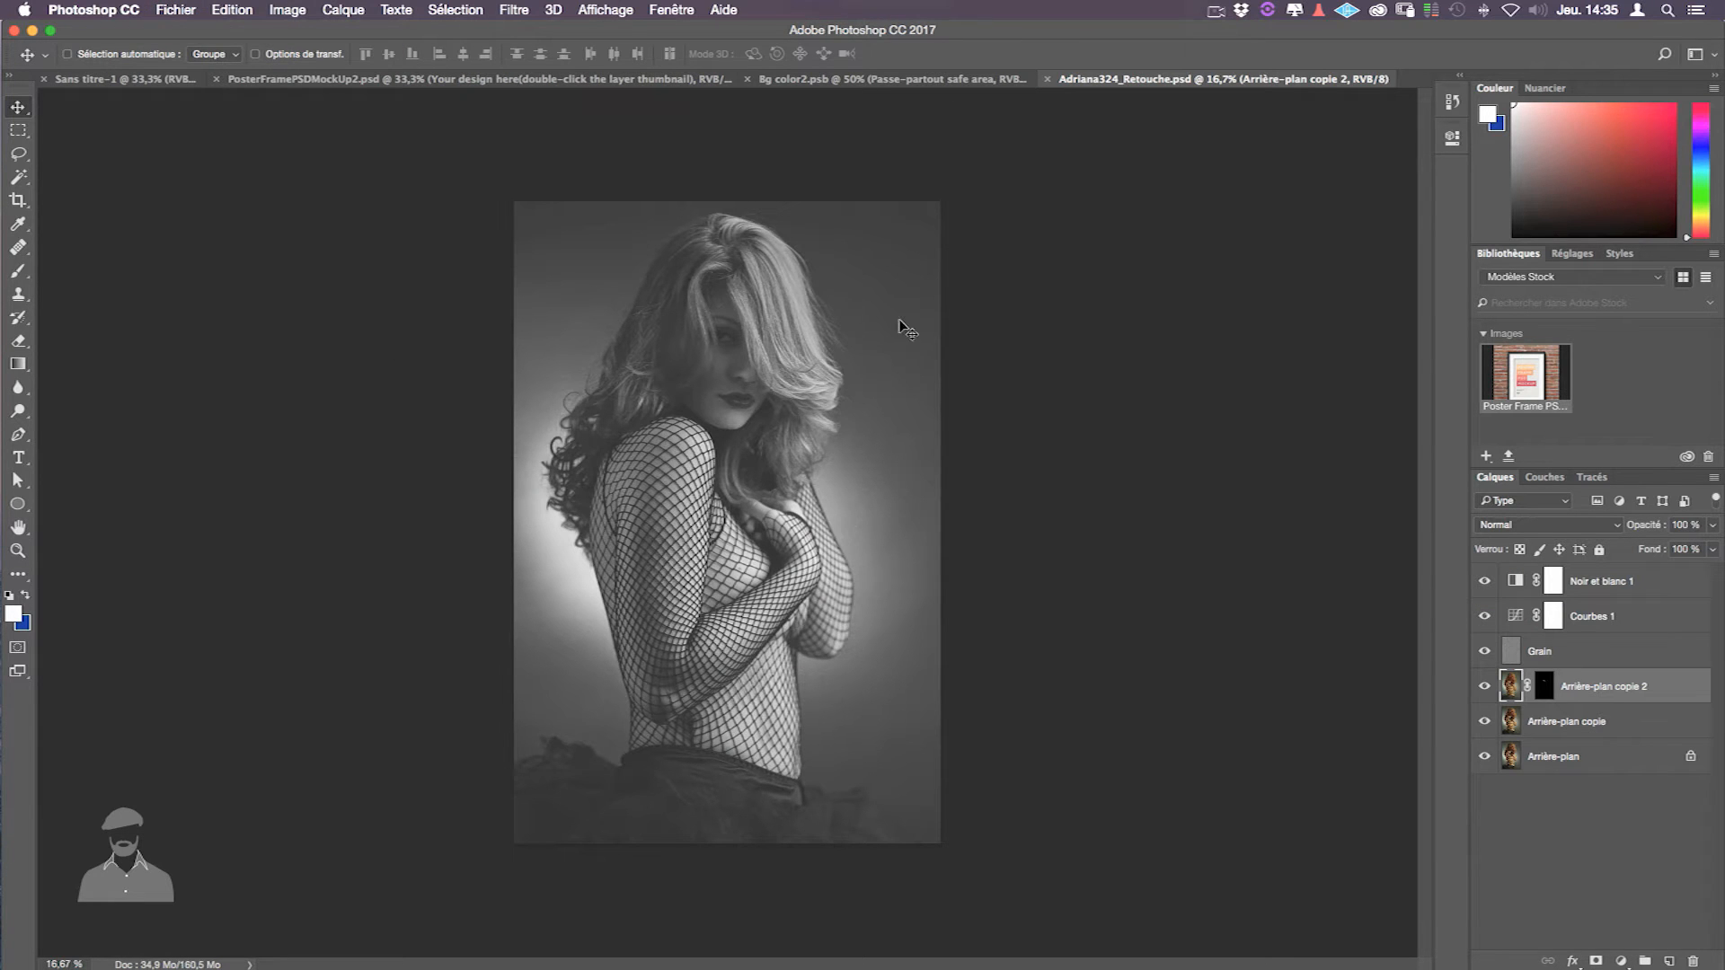
key("super+a")
key("shift+super+c")
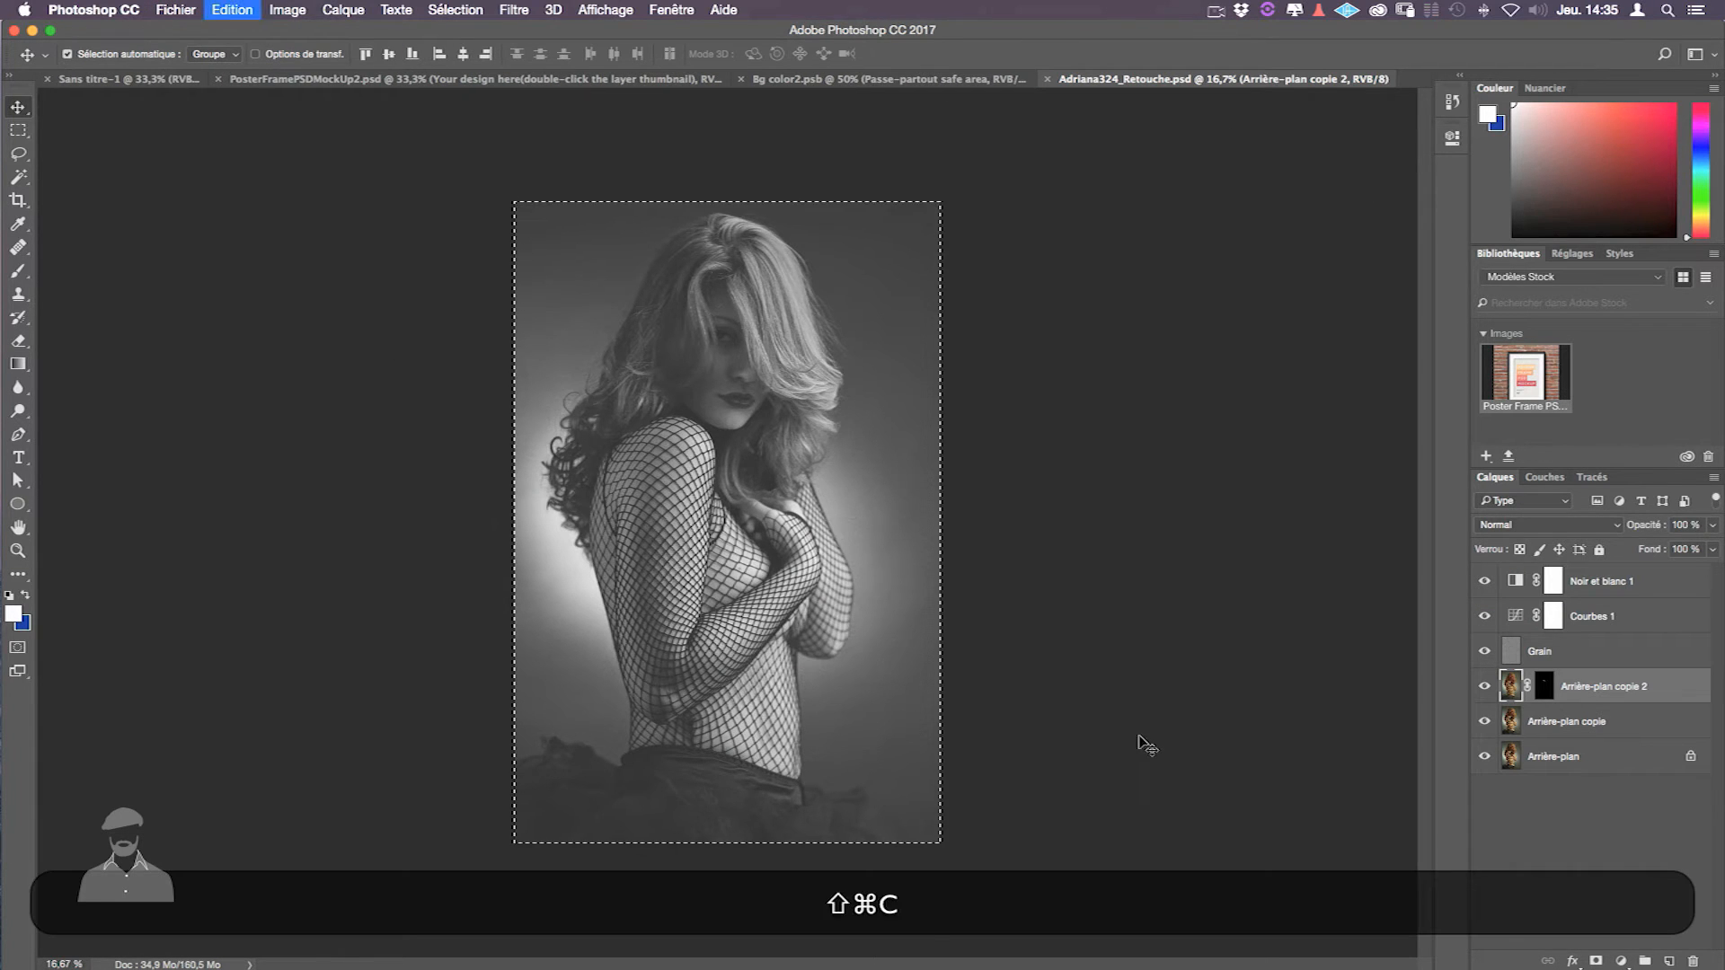
- Paste the portrait into Bg color2.psb and zoom out to see it
left_click(834, 80)
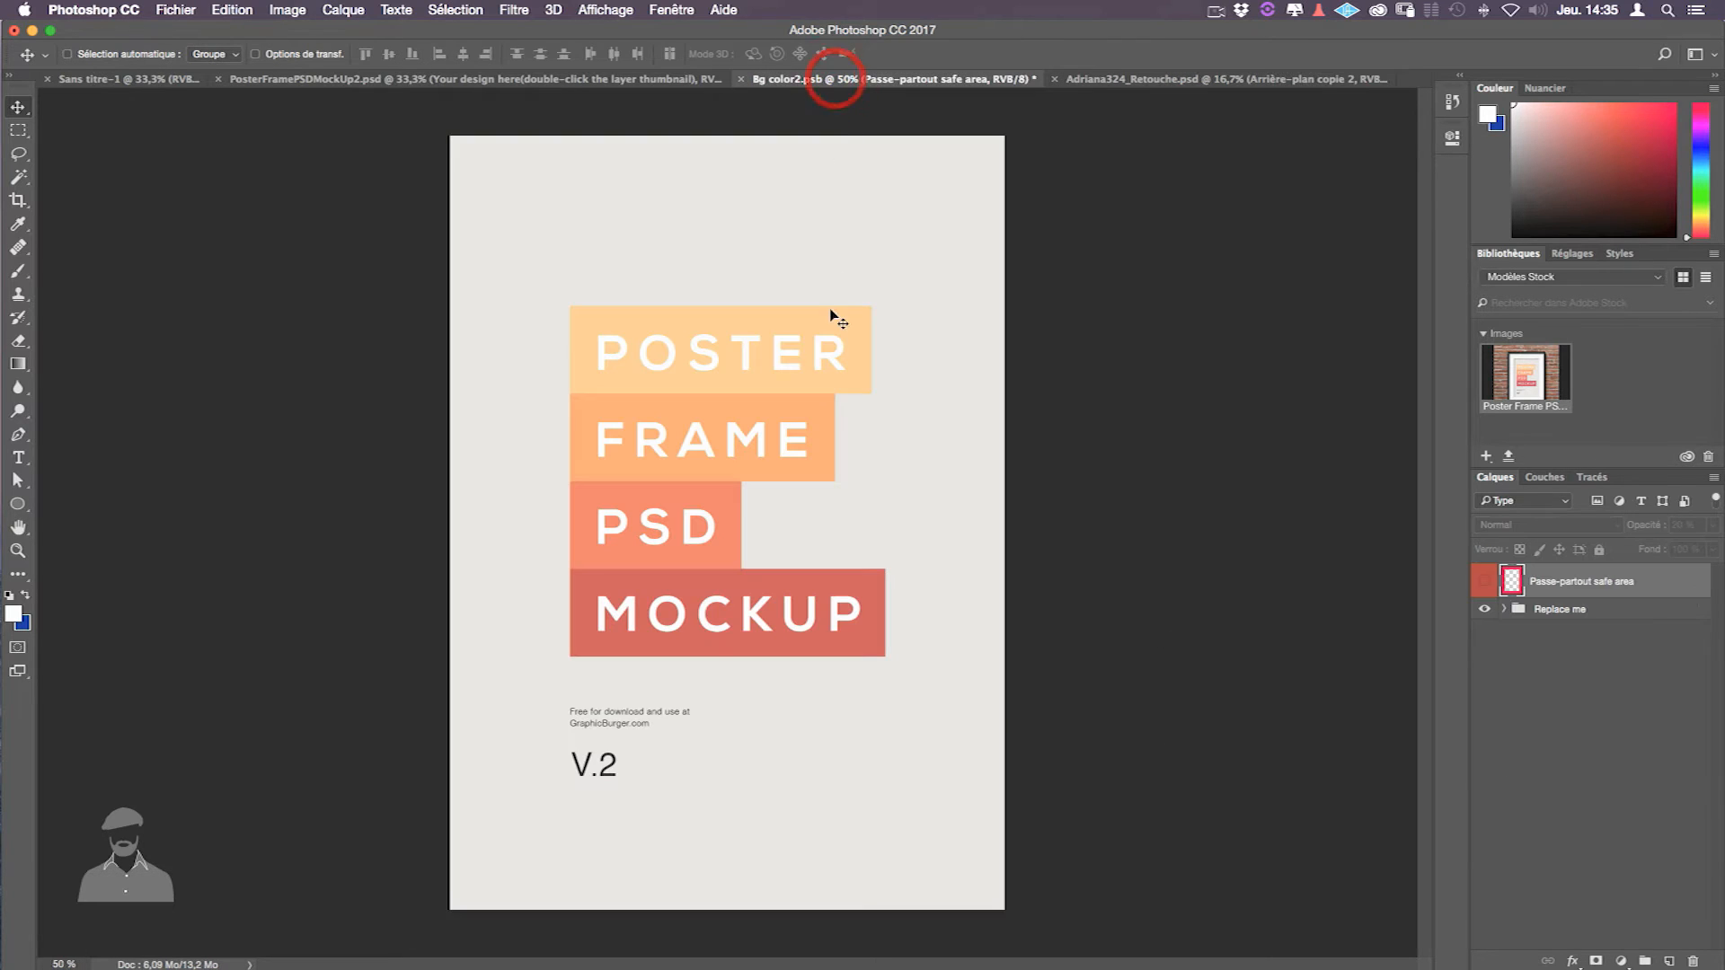
key("super")
key("super+v")
key("super+minus")
key("super+minus")
key("super+minus")
key("super+t")
- Scale the portrait proportionally and position it over the poster area
left_click_drag(640, 395, 770, 545)
left_click_drag(802, 635, 693, 471)
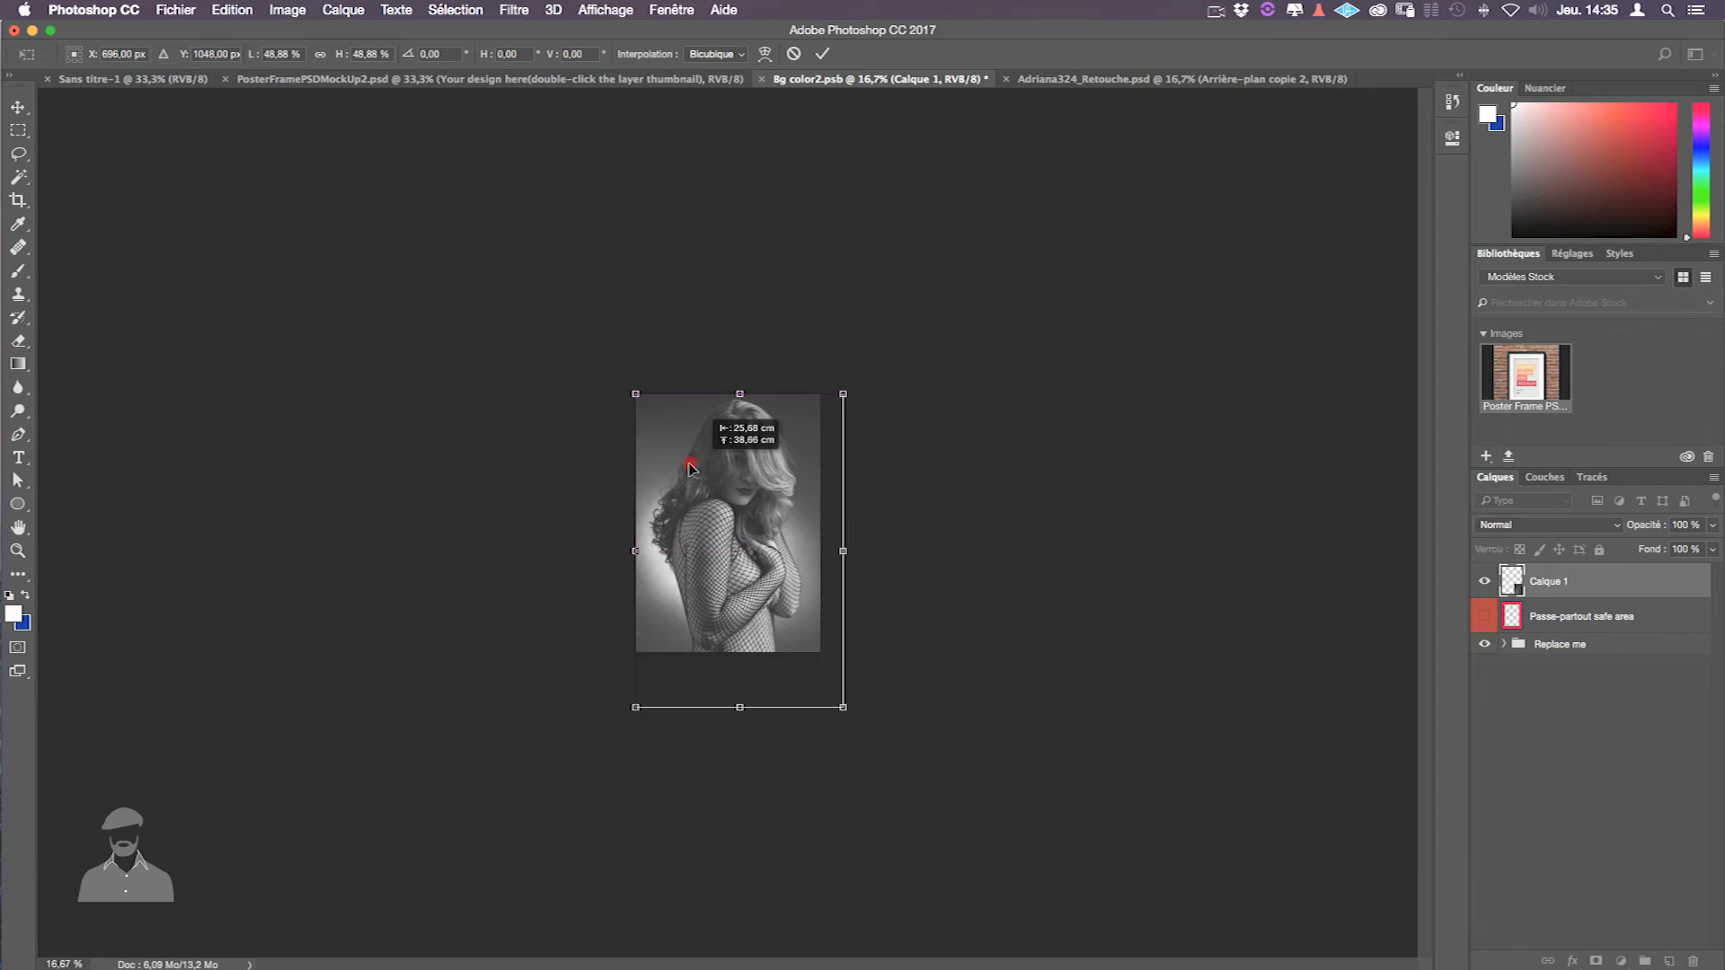
left_click_drag(845, 712, 821, 682)
key("shift+Return")
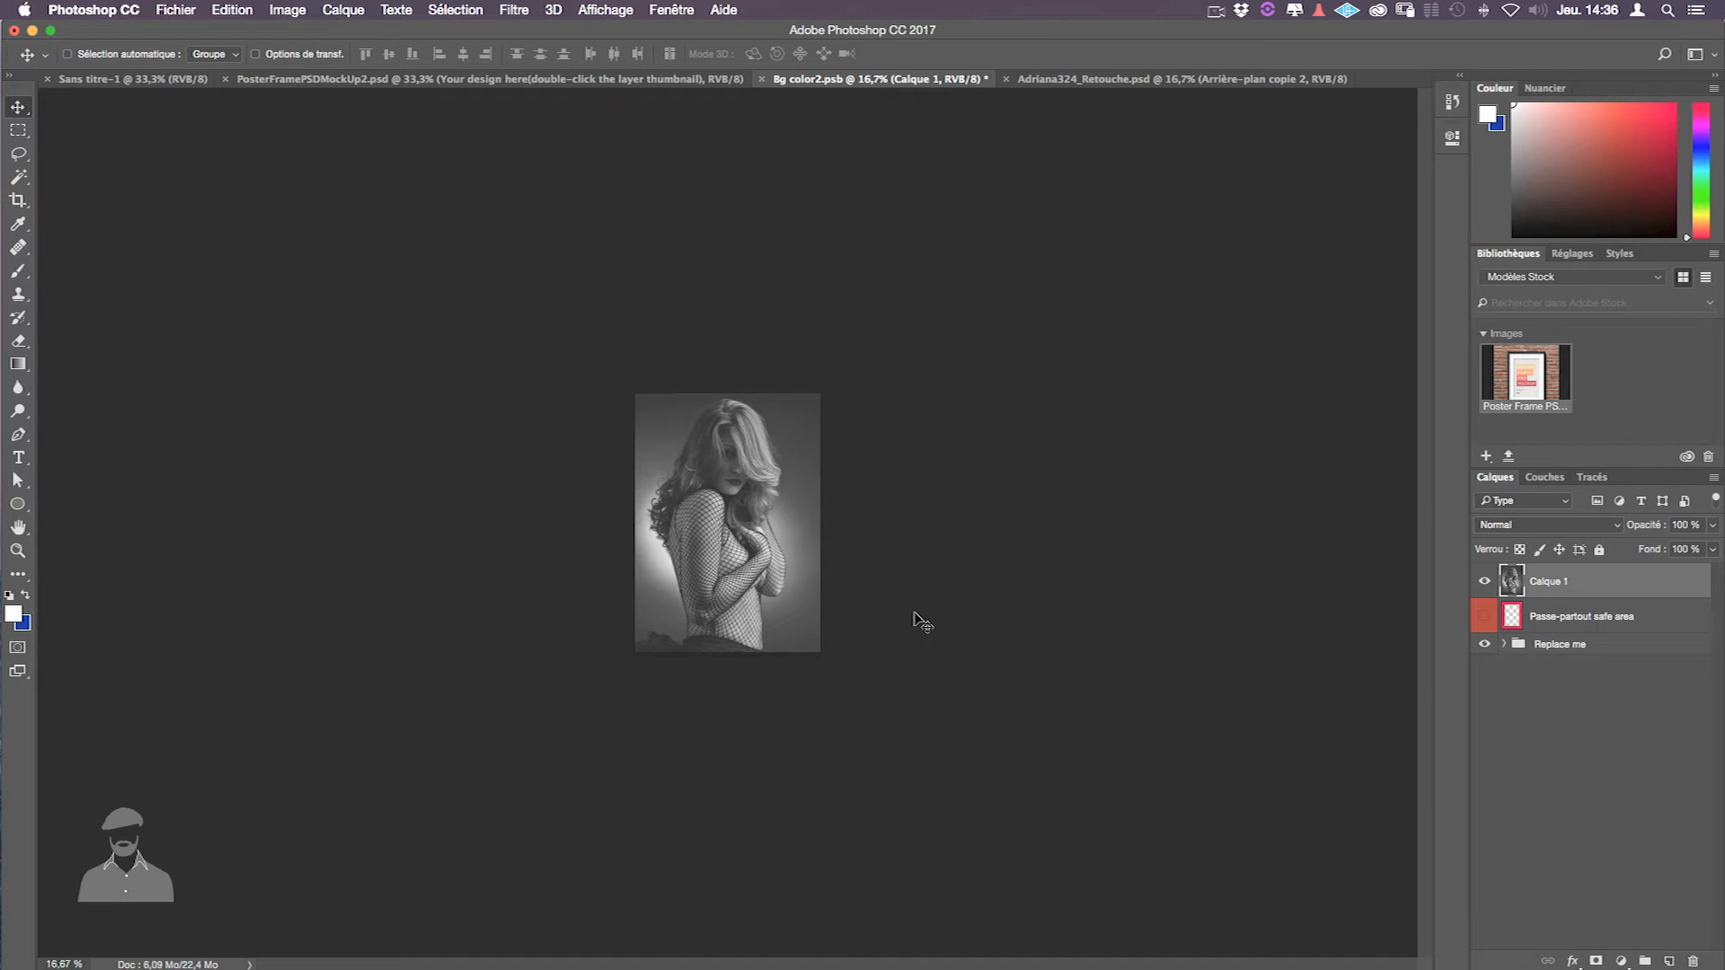
- Save the poster, view the portrait in the brick-wall mockup, and reopen the design
left_click_drag(931, 622, 1013, 586)
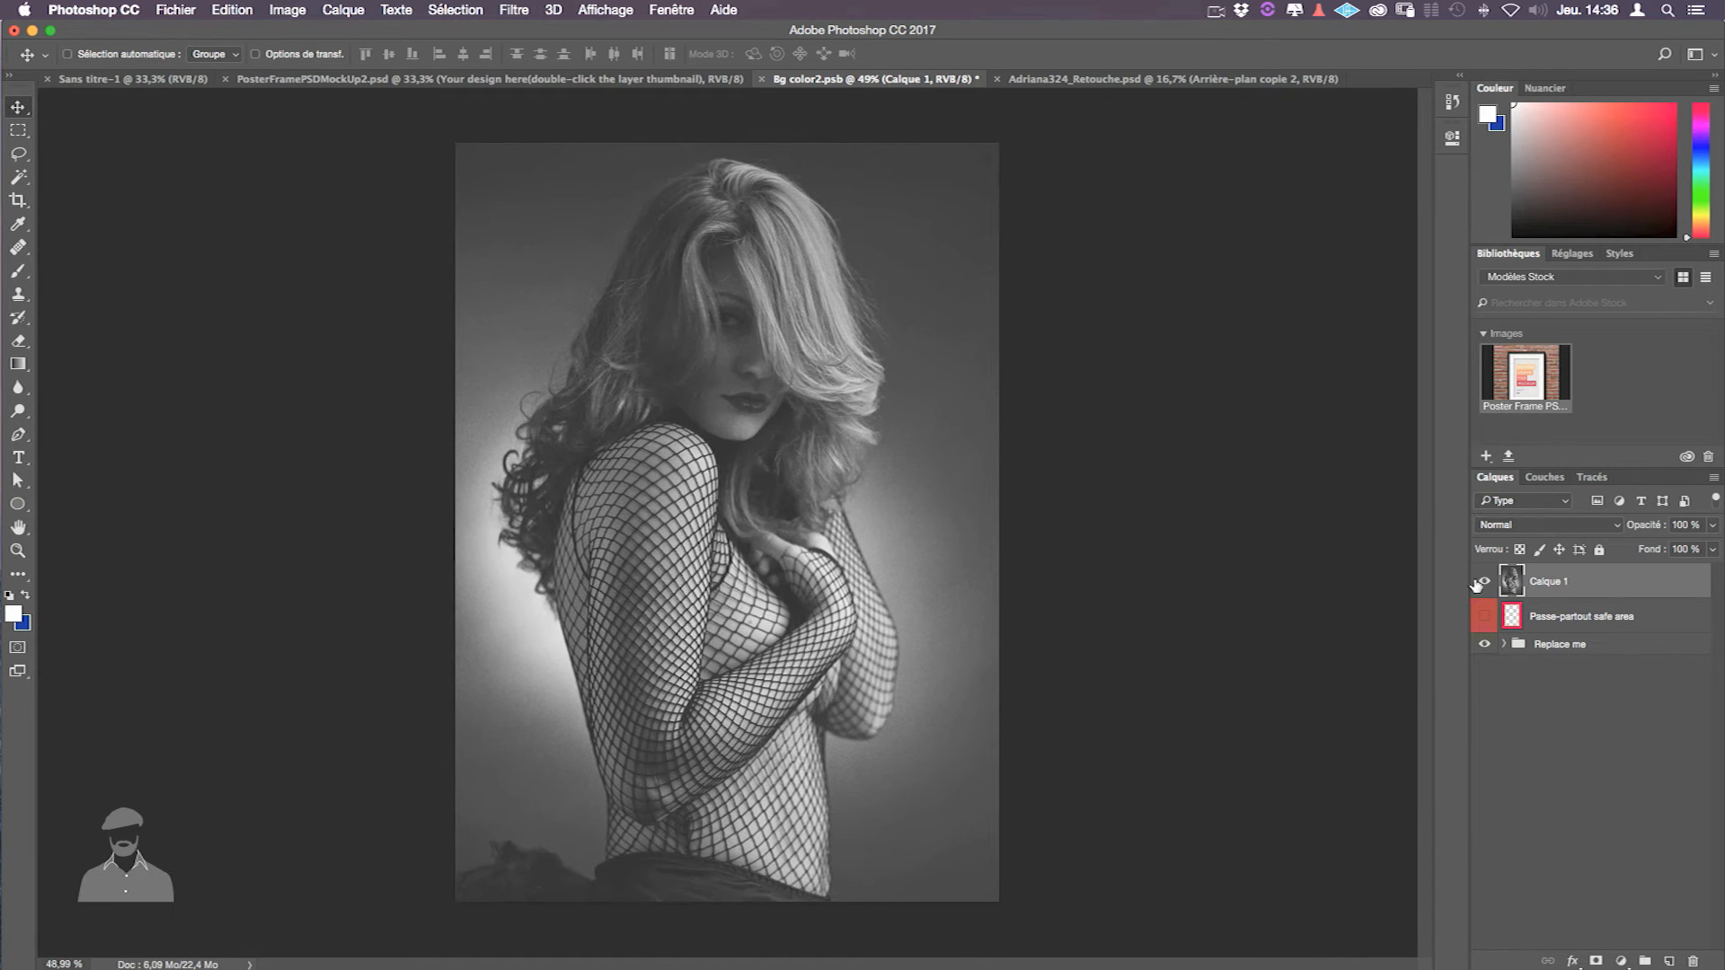
key("super+s")
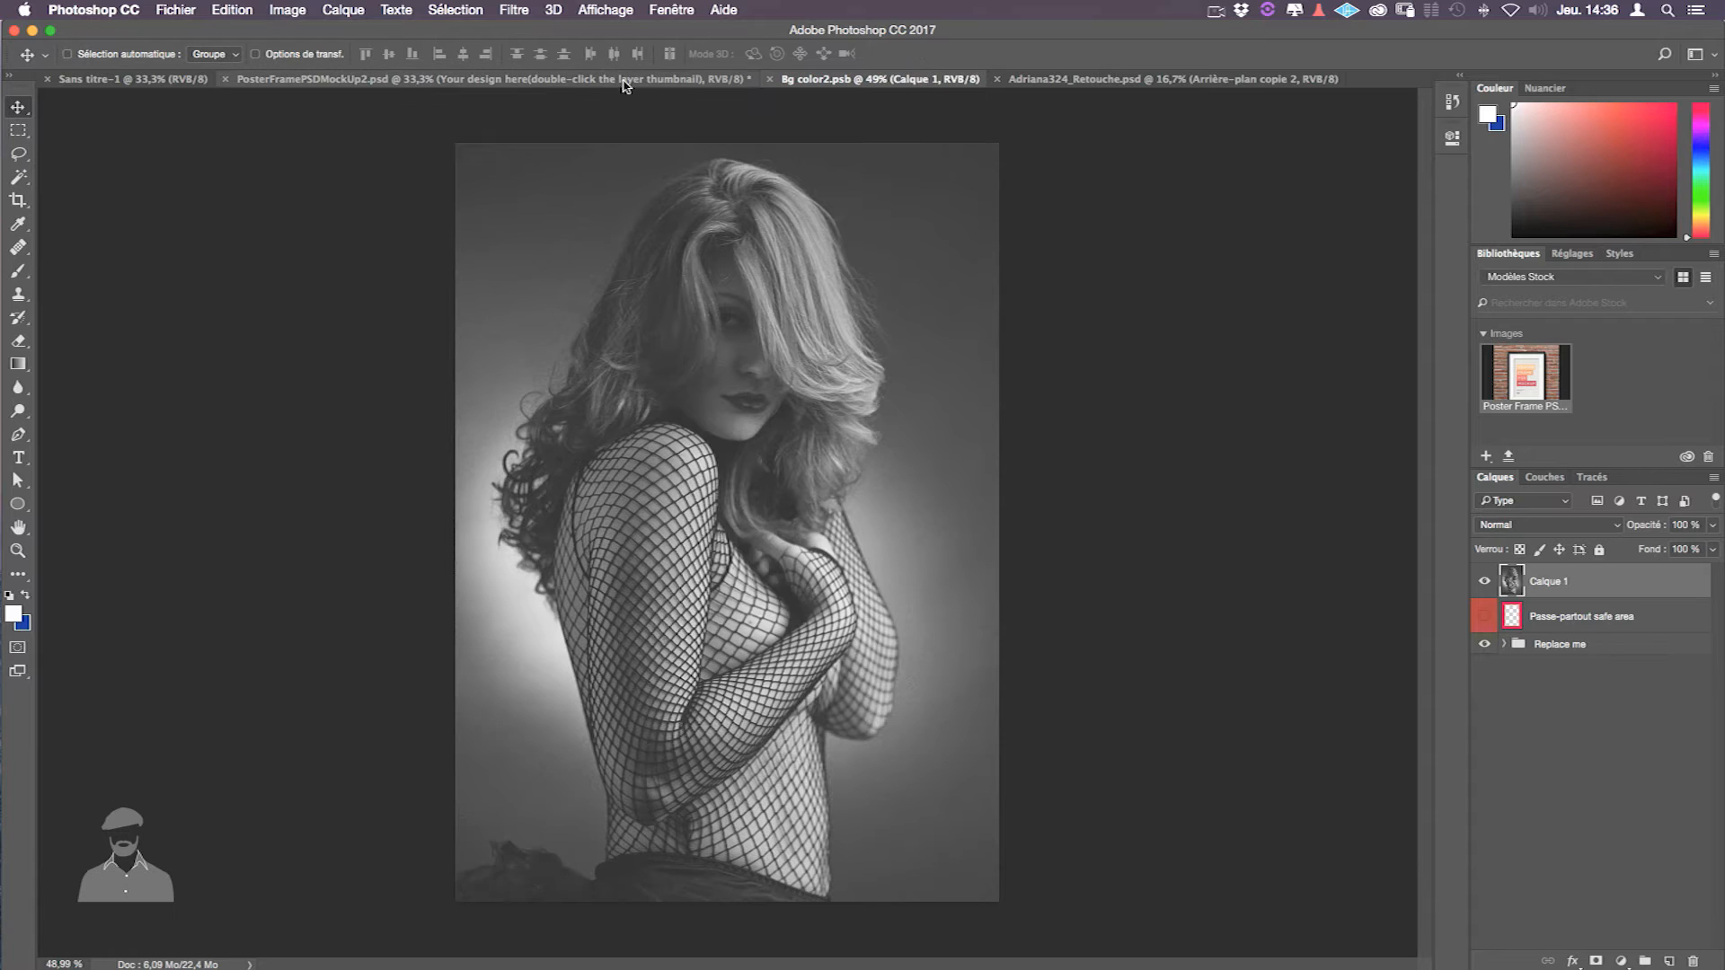
left_click(656, 81)
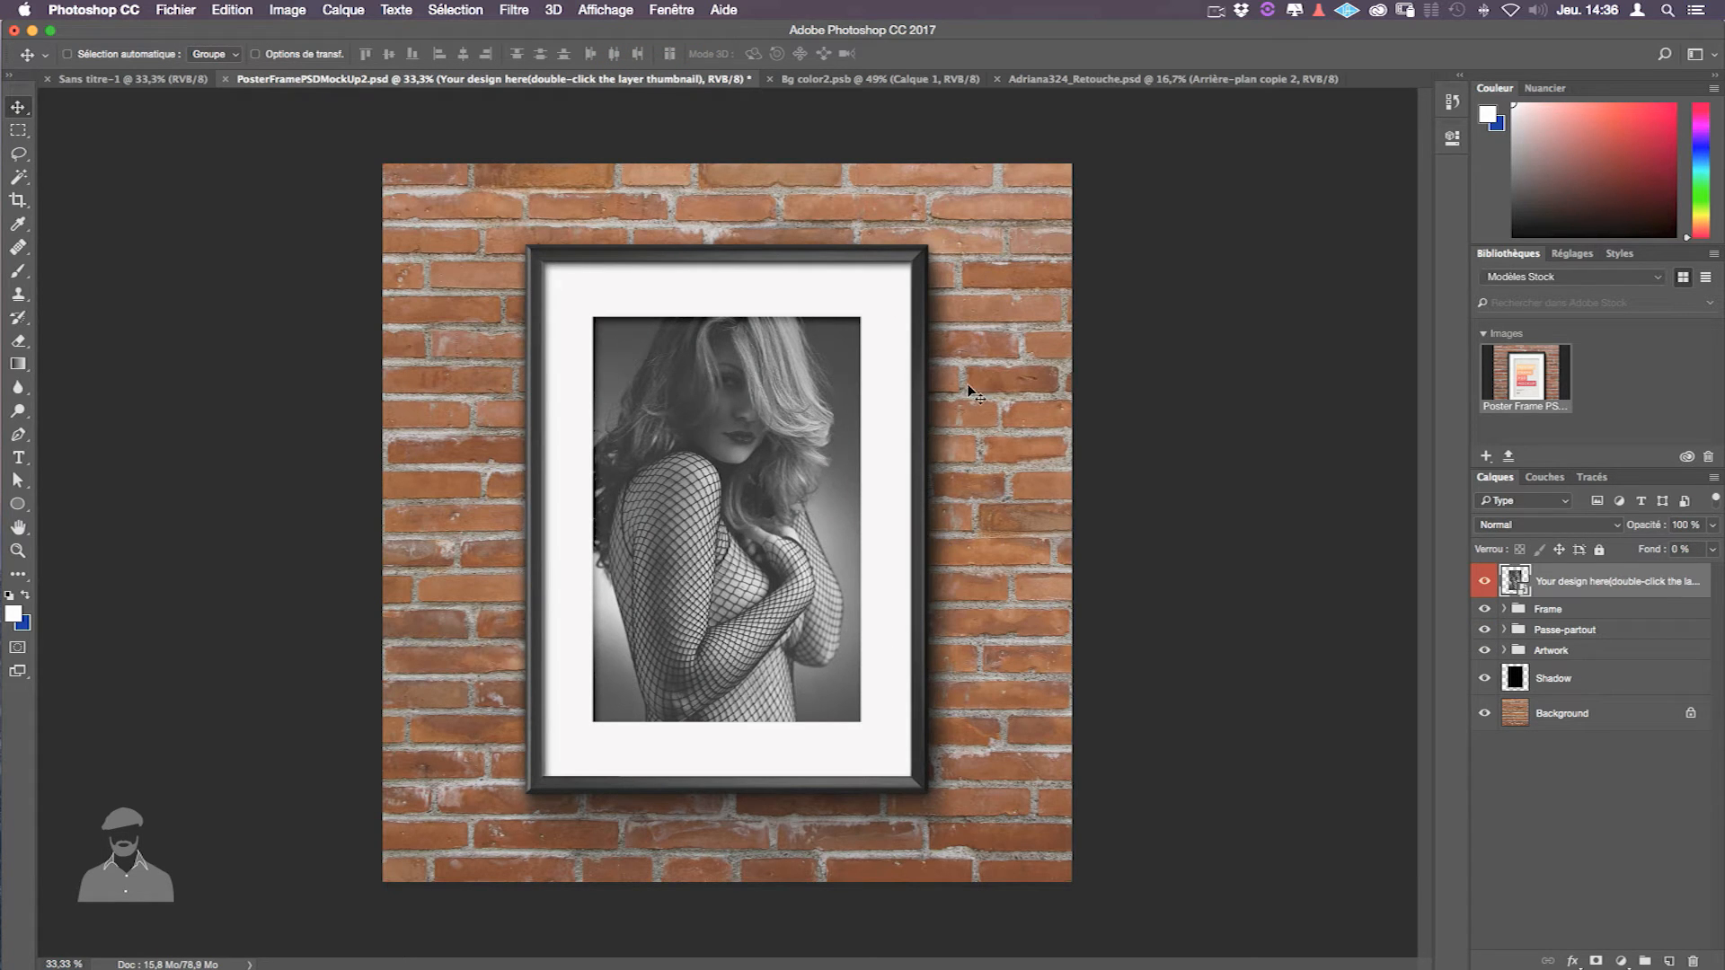
double_click(1518, 584)
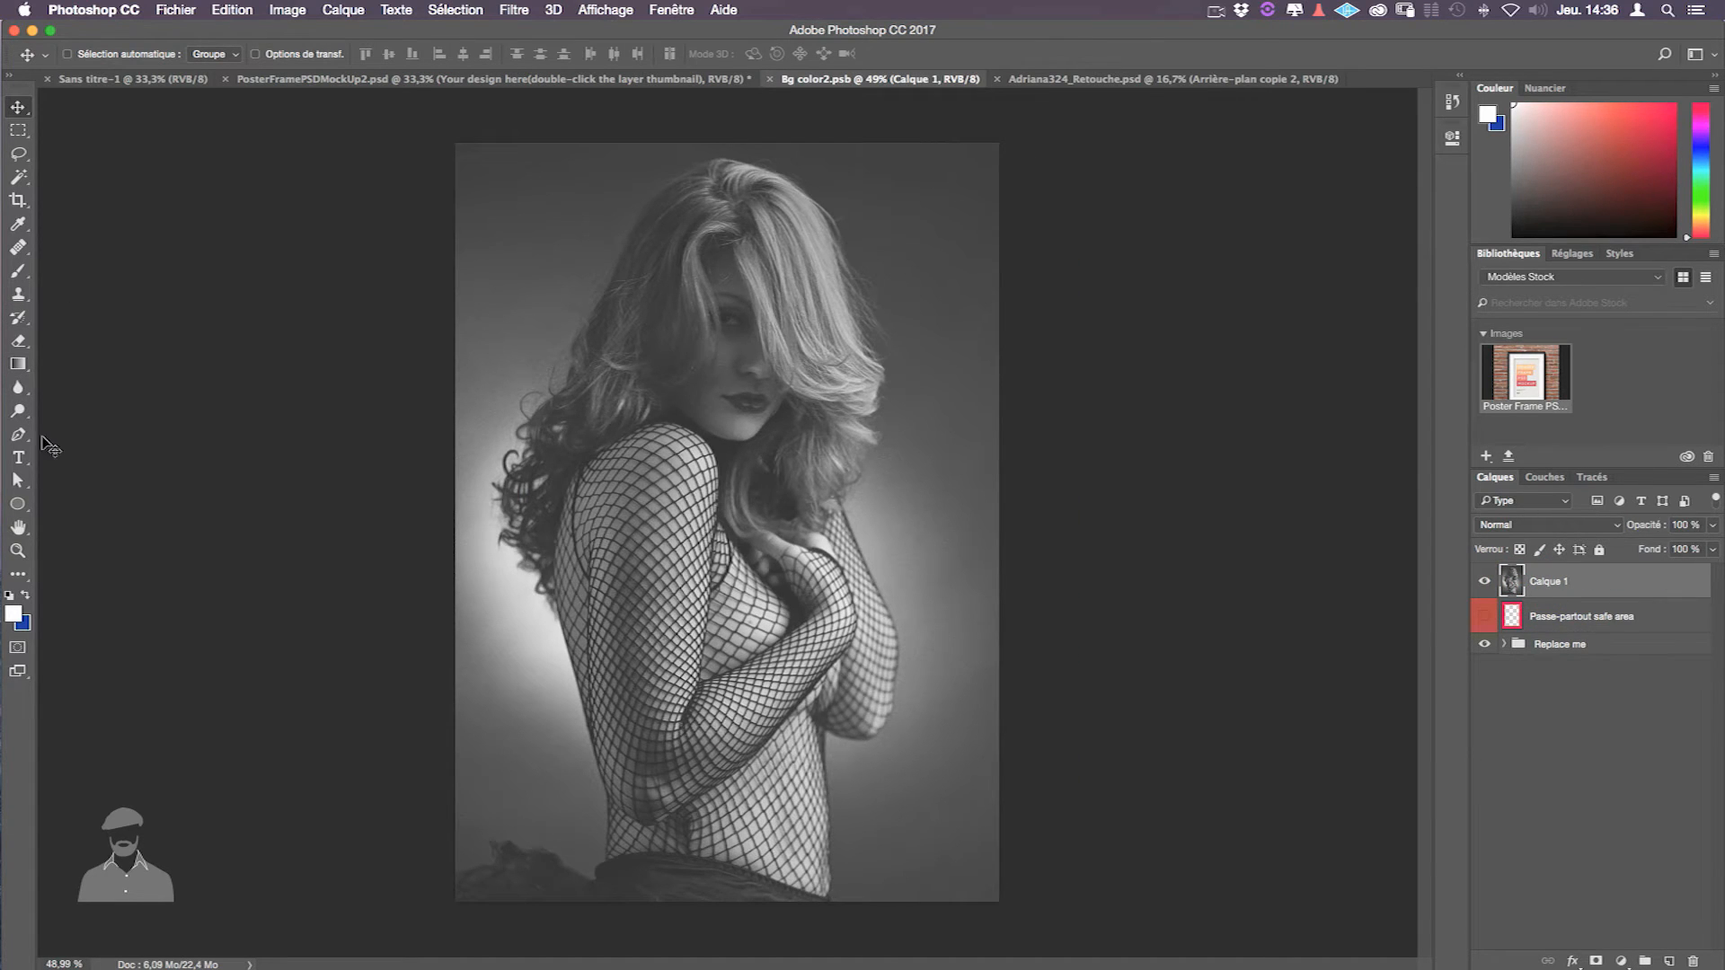
- Add a white 'HELLO' text layer on the portrait
left_click(18, 458)
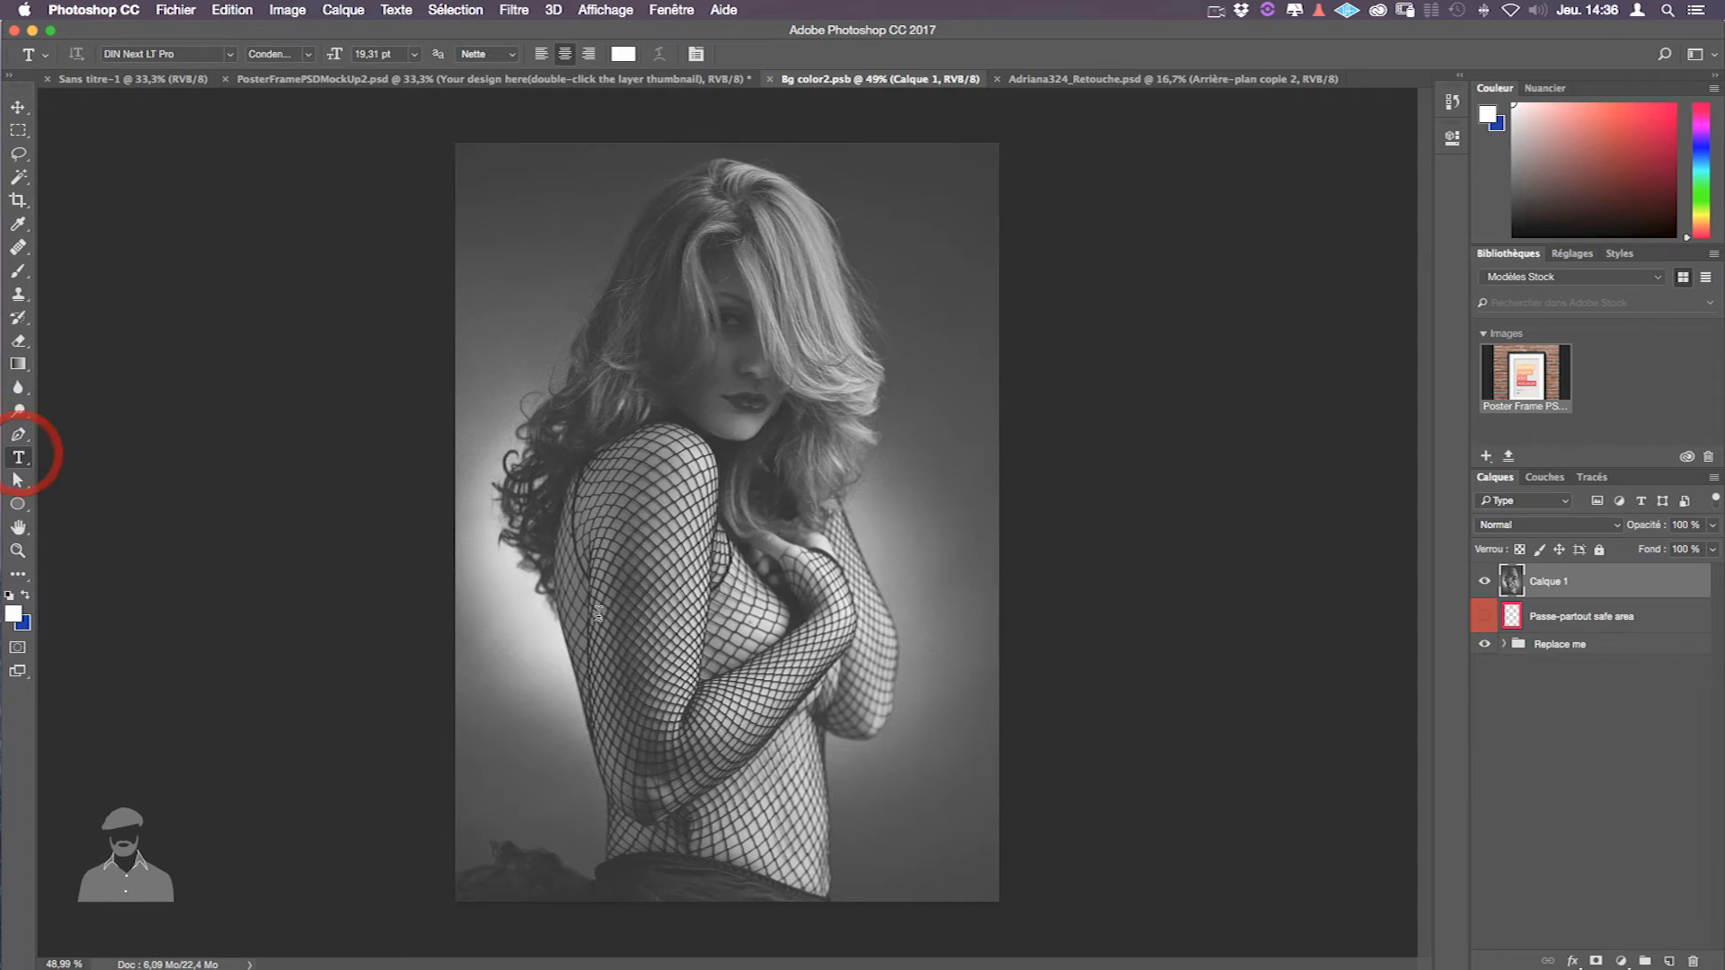
left_click(539, 696)
key("shift")
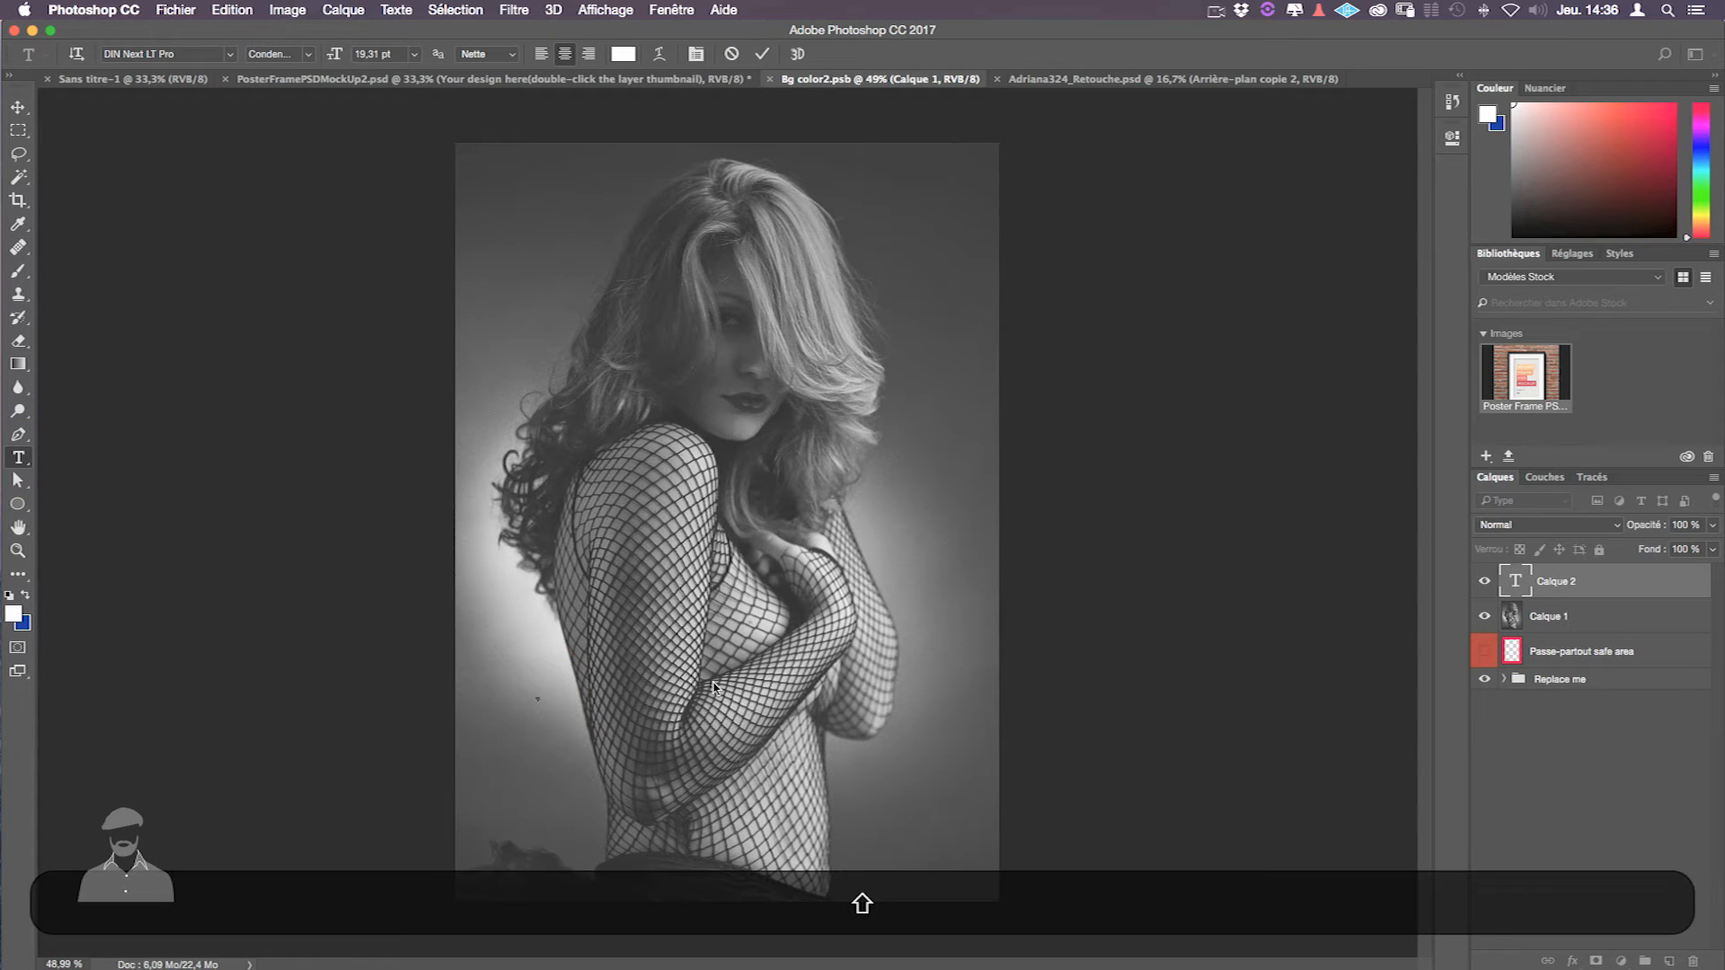
type("HELLO")
left_click(18, 107)
- Enlarge HELLO across the portrait and nudge it lower, then save and view the mockup
key("super+t")
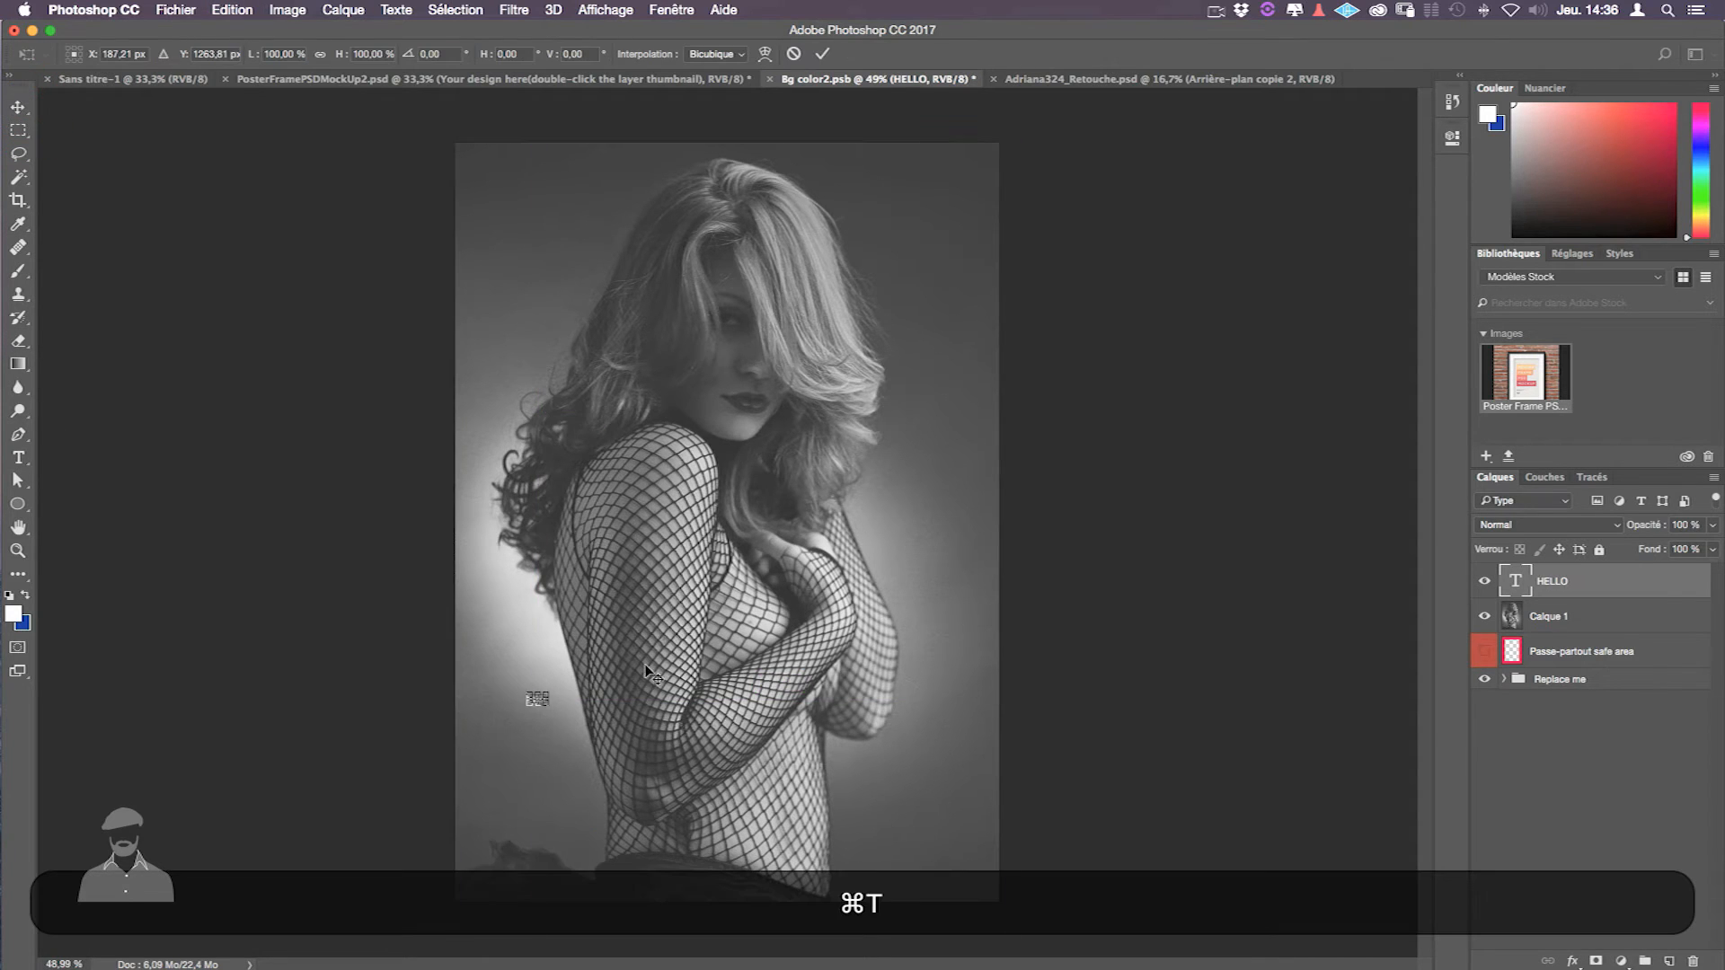
left_click_drag(835, 549, 923, 490)
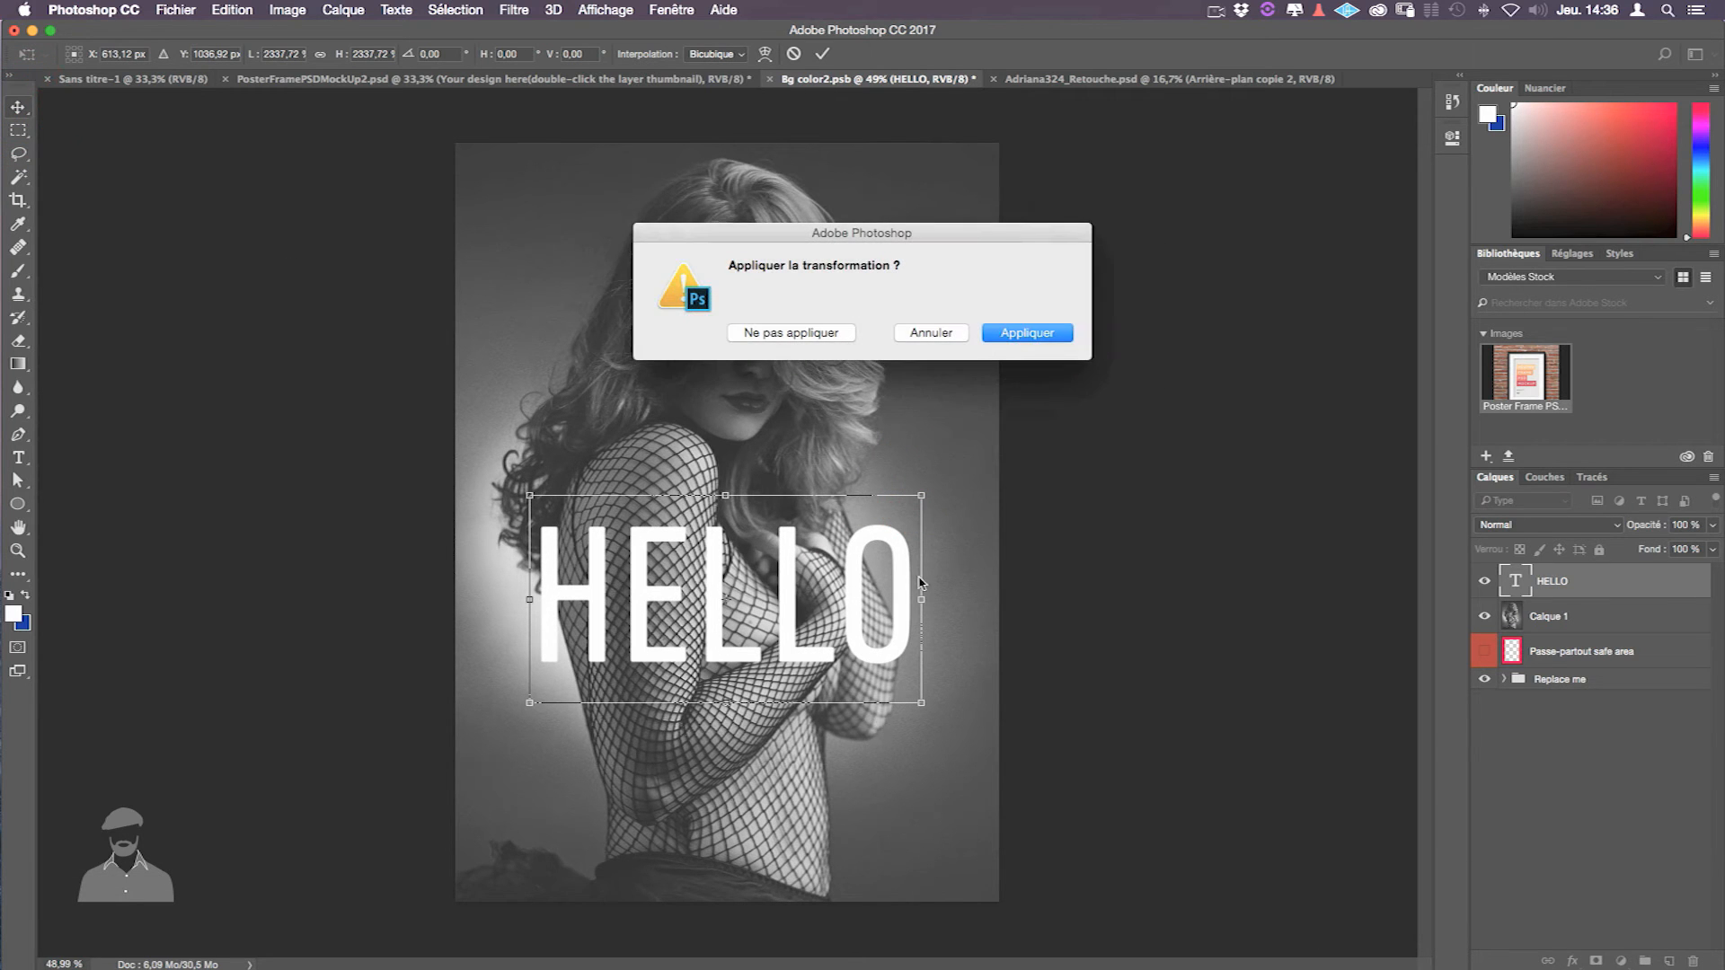
left_click(1046, 344)
left_click_drag(837, 601, 839, 615)
key("super+s")
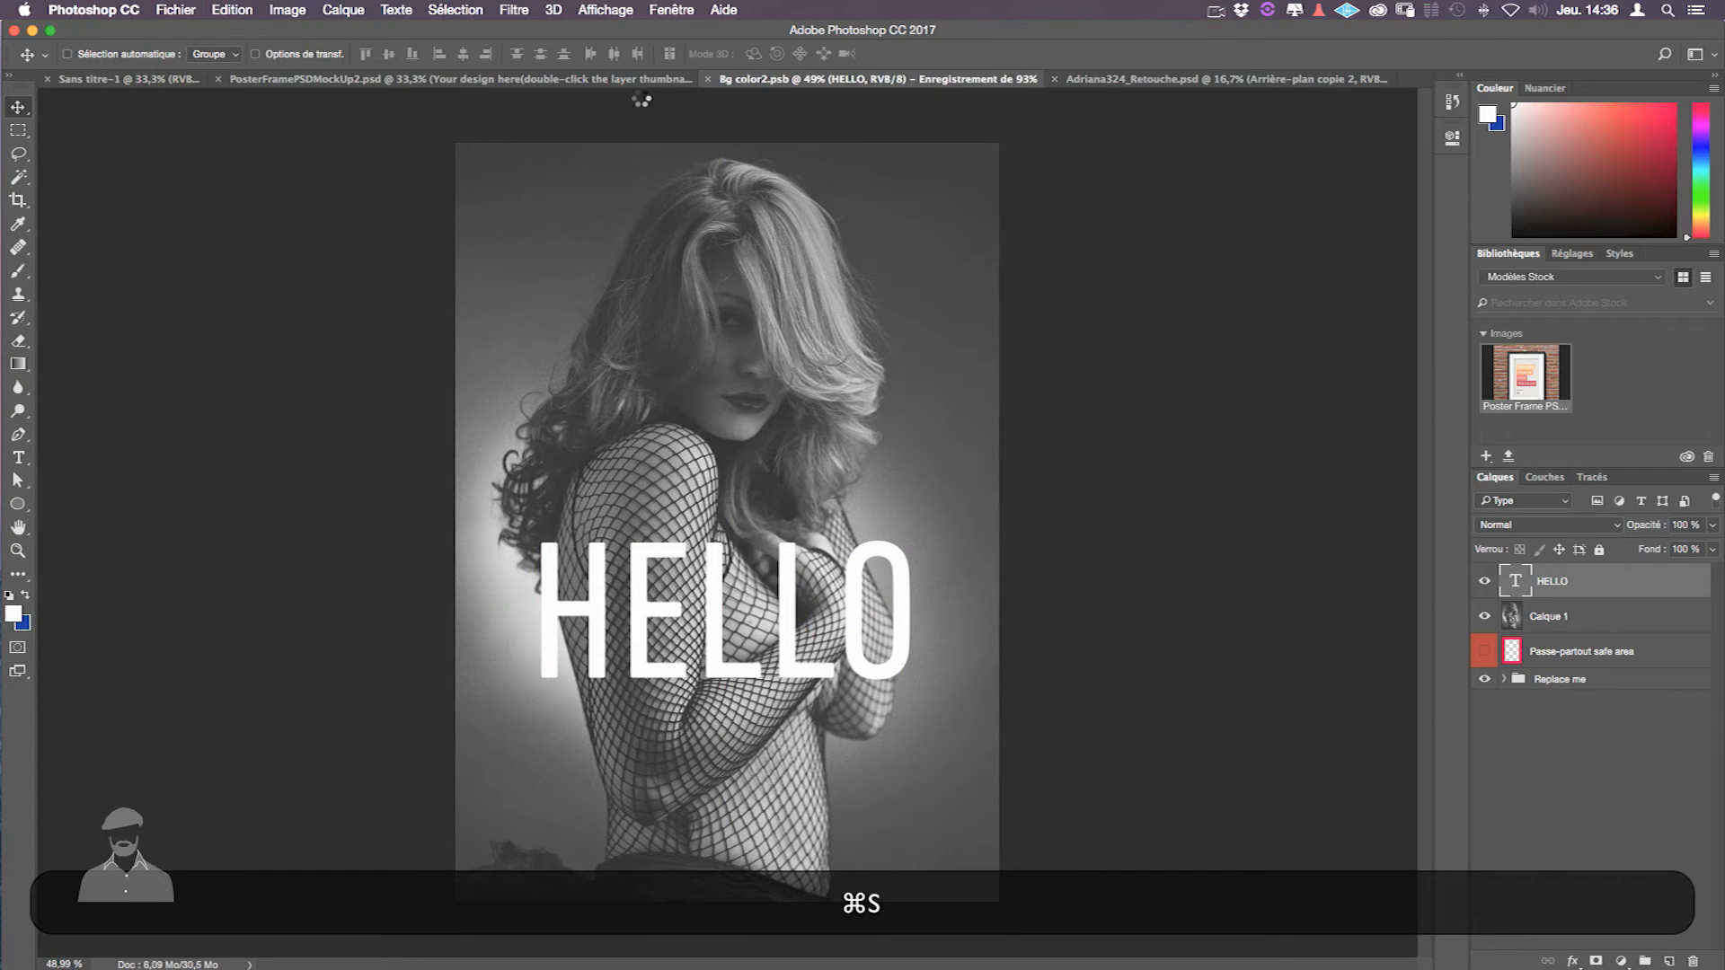
left_click(640, 85)
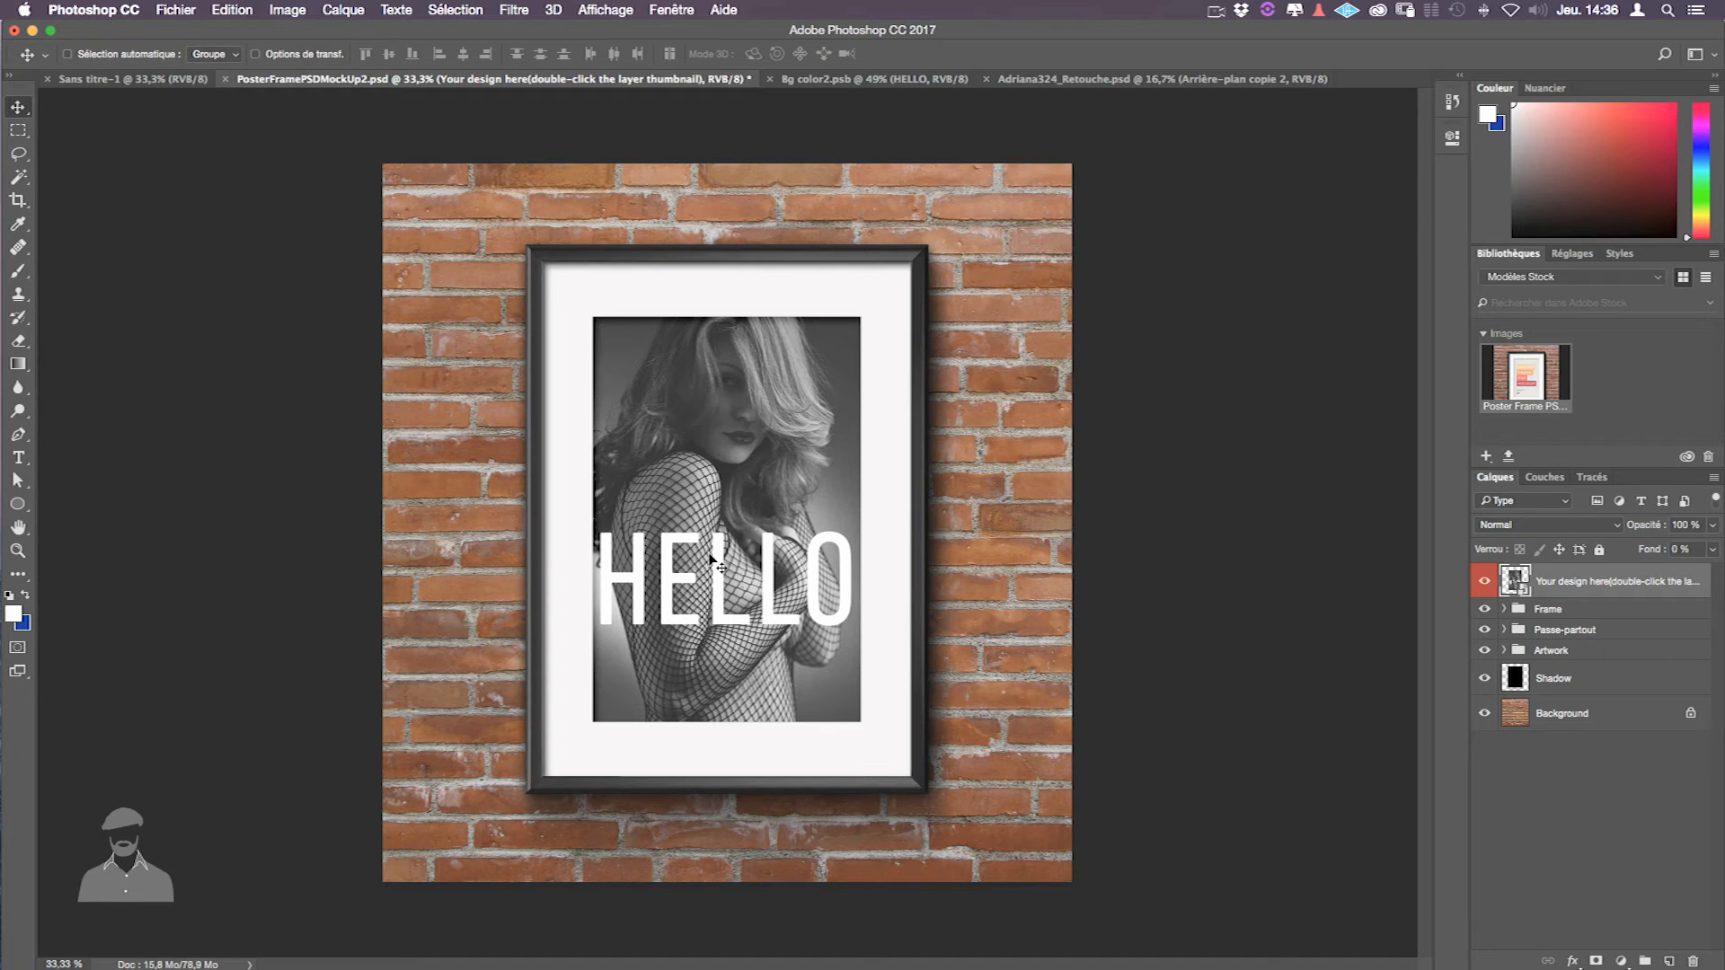
key("ctrl+Tab")
- Change the title text from 'HELLO' to 'YEAH!'
key("t")
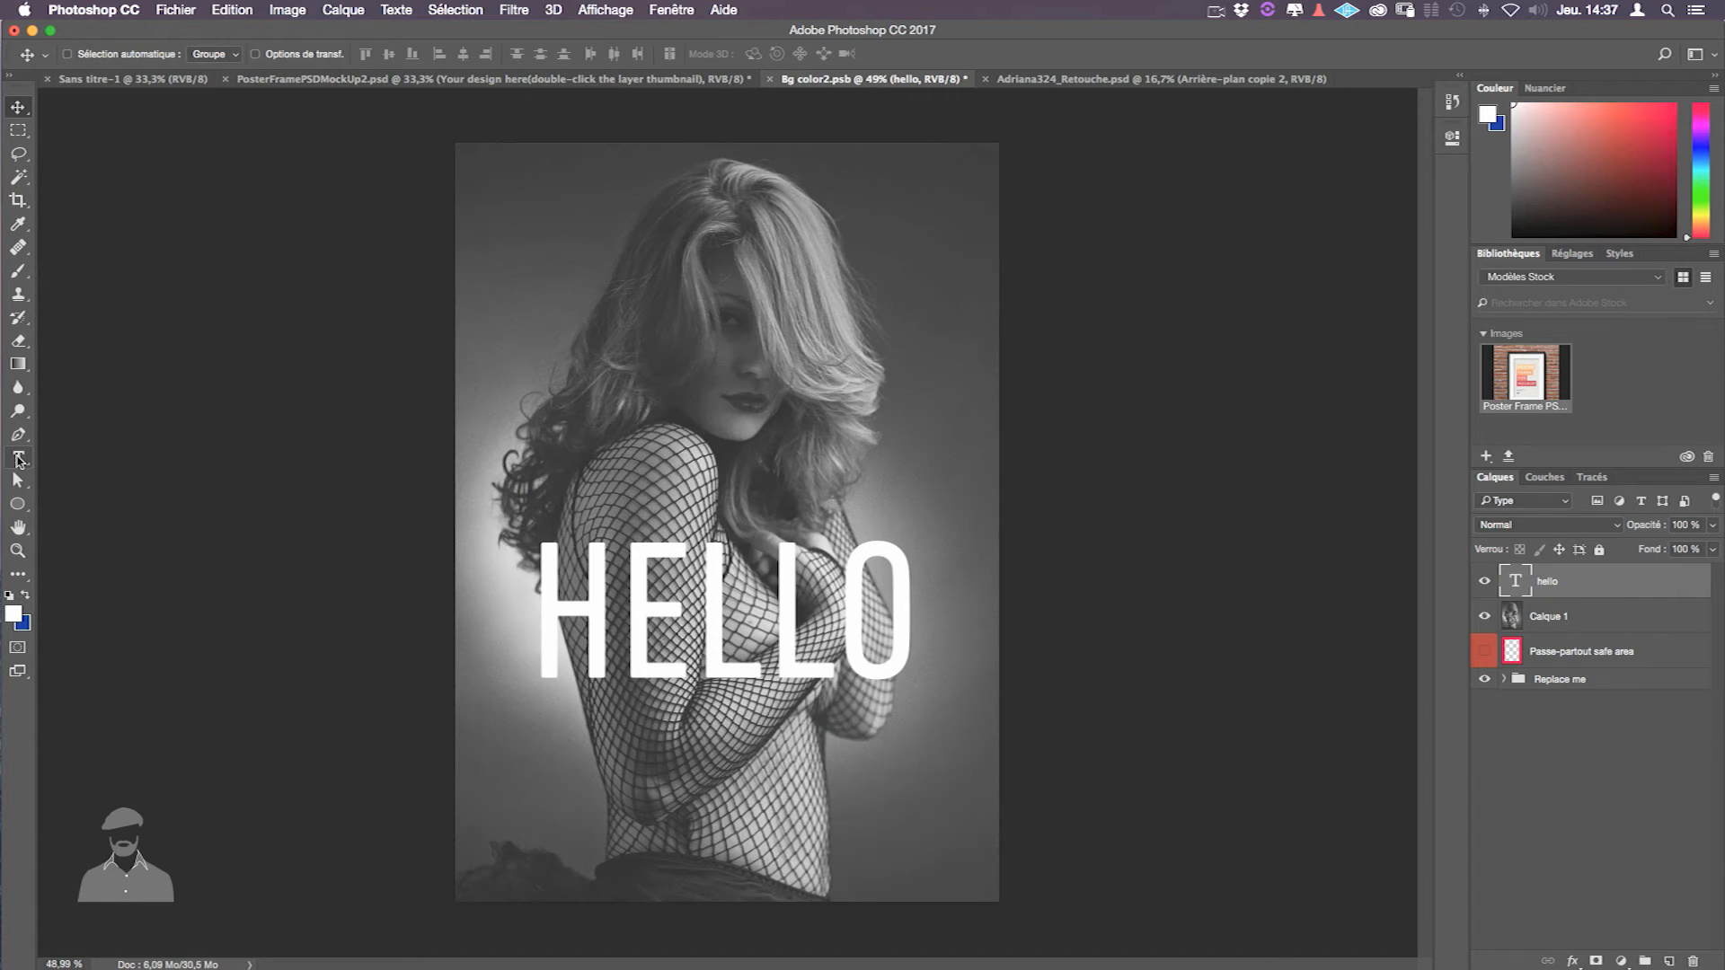
left_click_drag(543, 615, 887, 623)
left_click(886, 622)
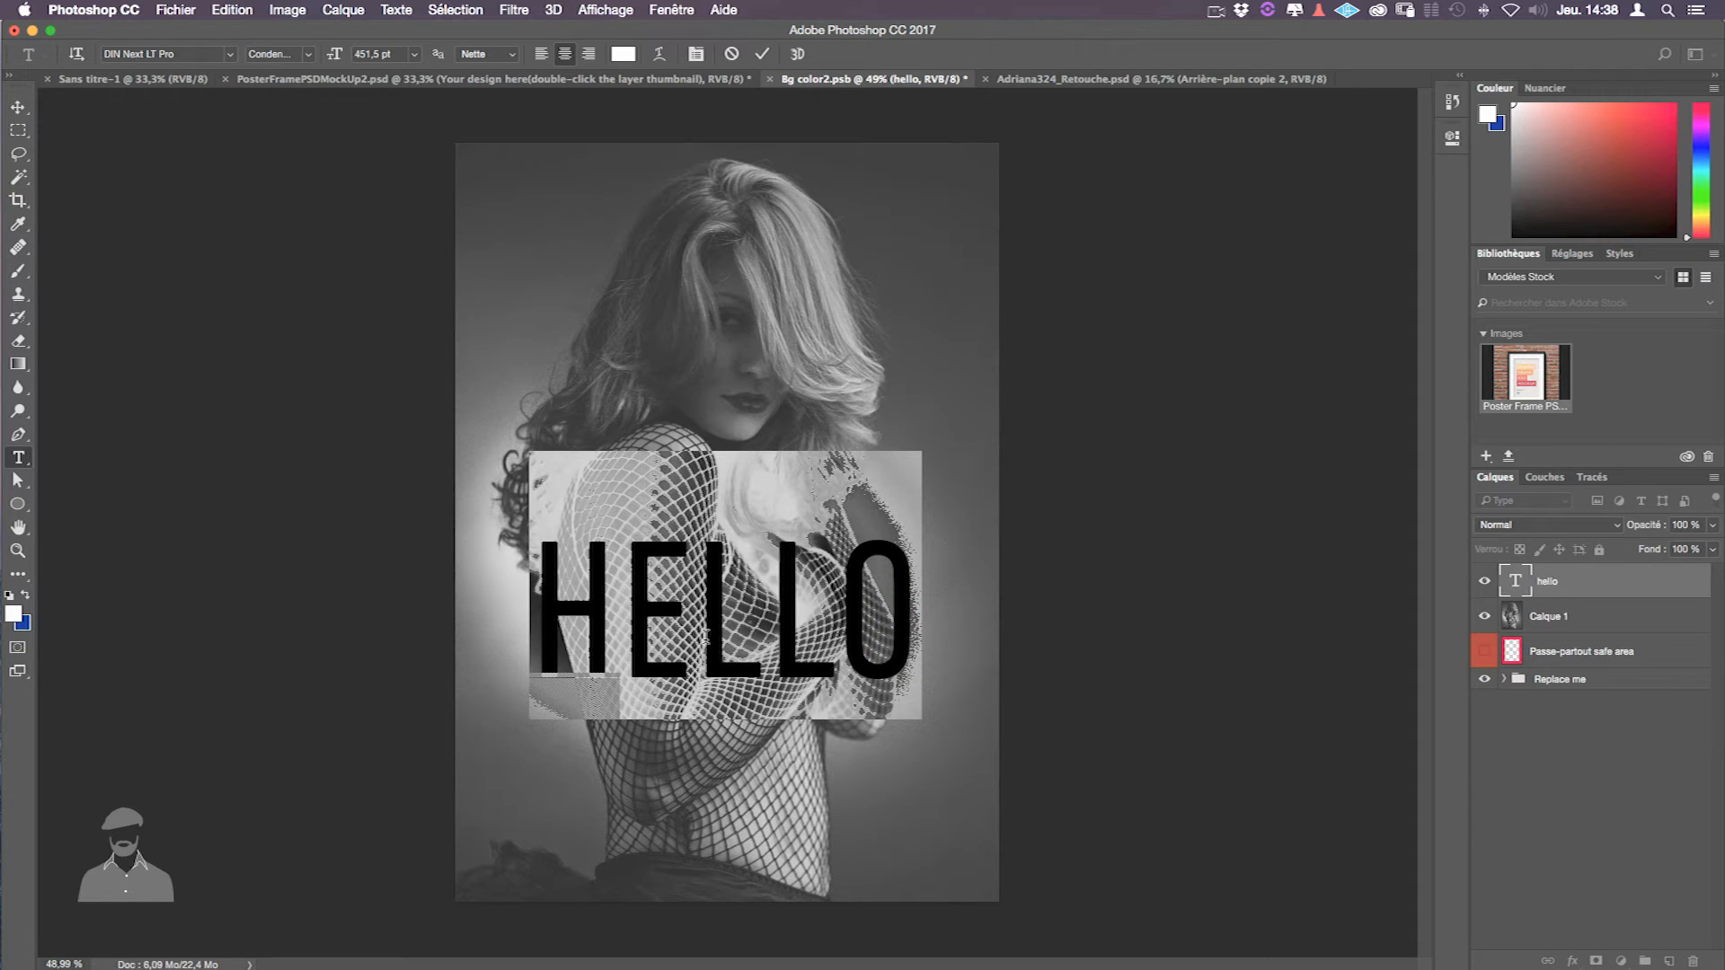
type("YEAH!")
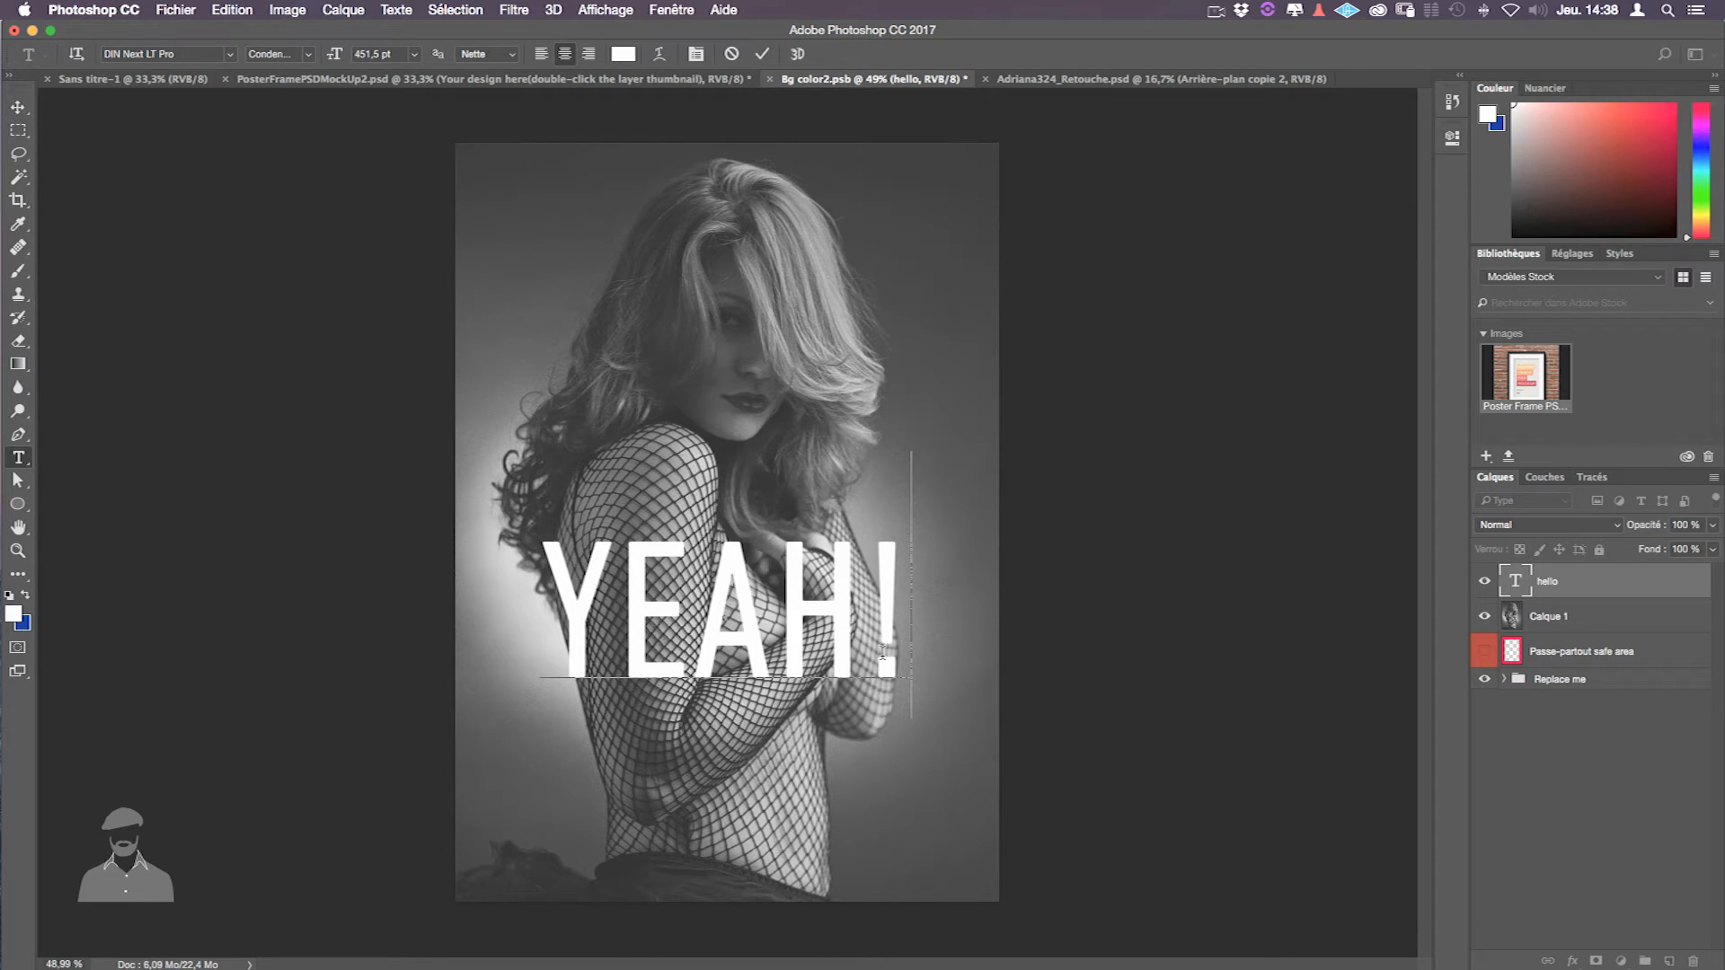
left_click(908, 407)
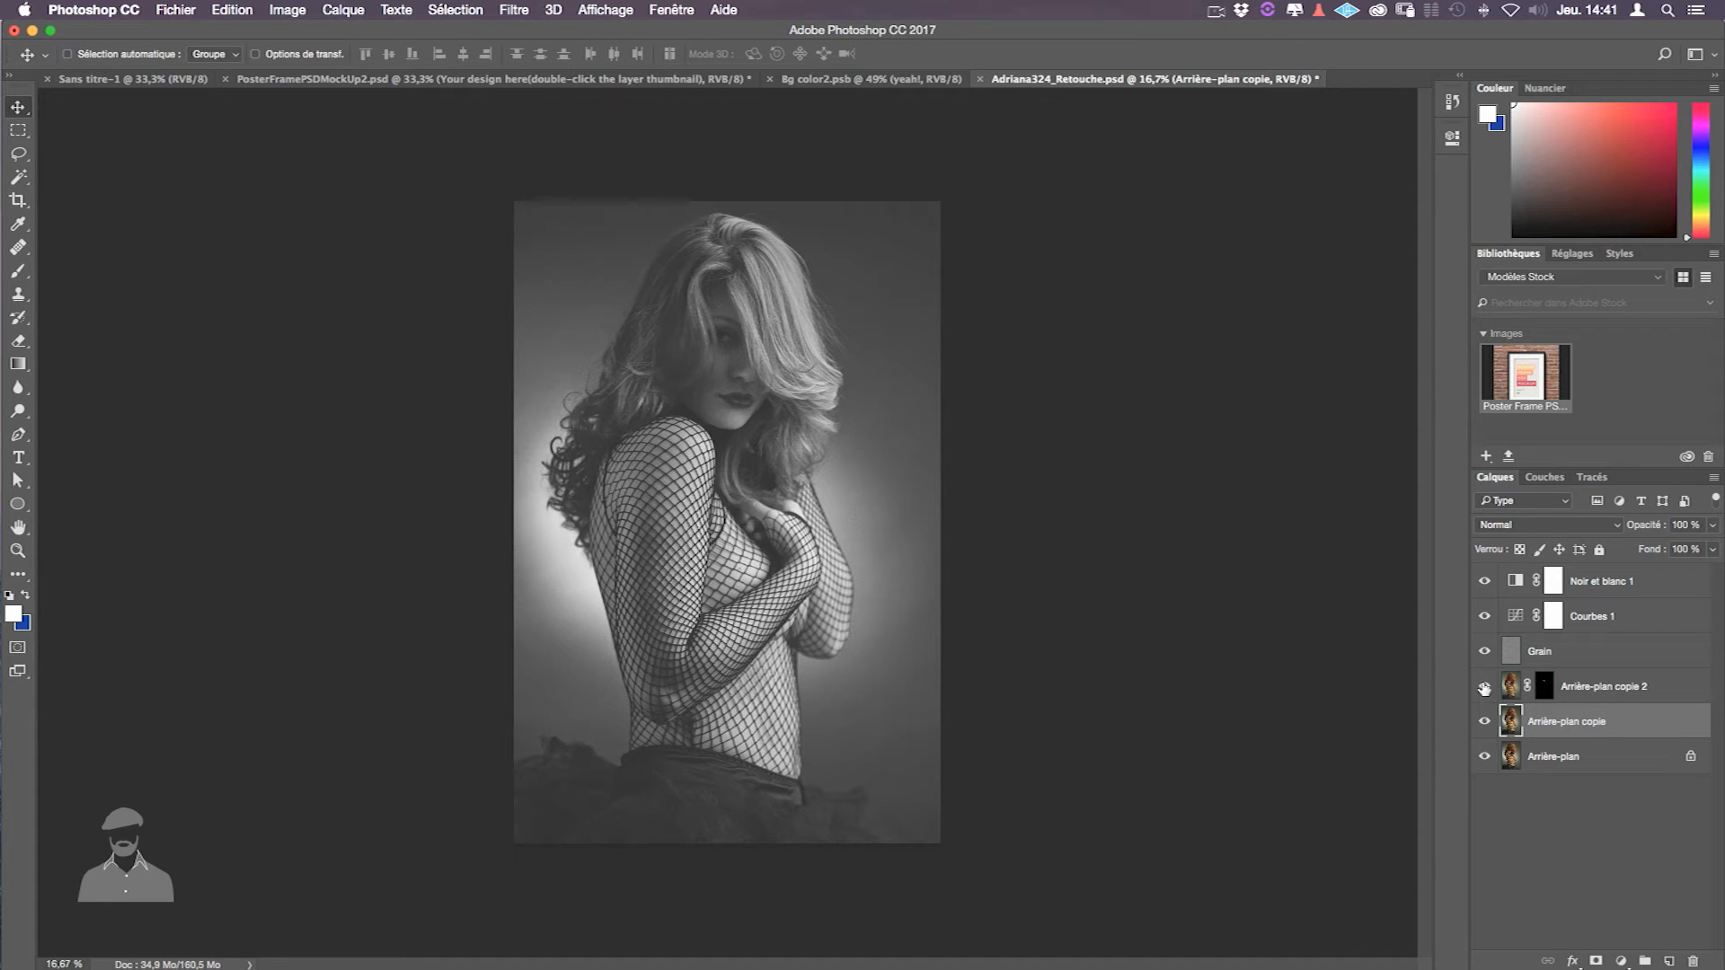
- Hide the B&W, curves, grain and Arrière-plan layers, then open Sélectionner et masquer
left_click_drag(1484, 688, 1484, 581)
left_click(1484, 756)
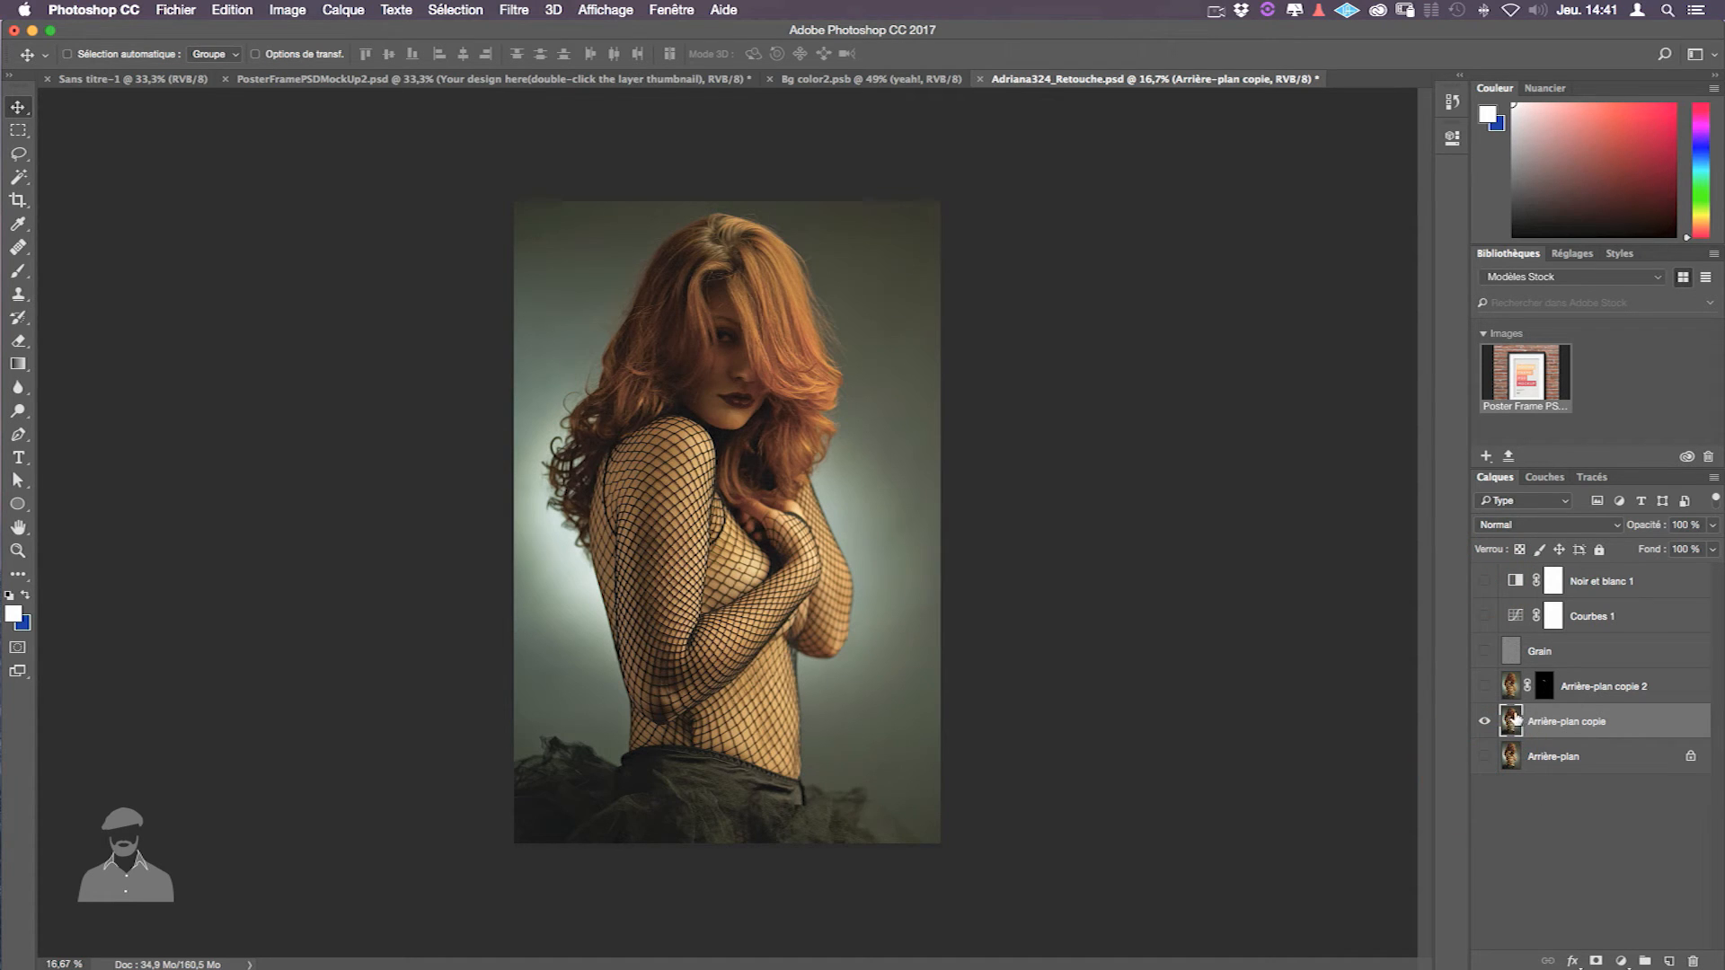
left_click(468, 11)
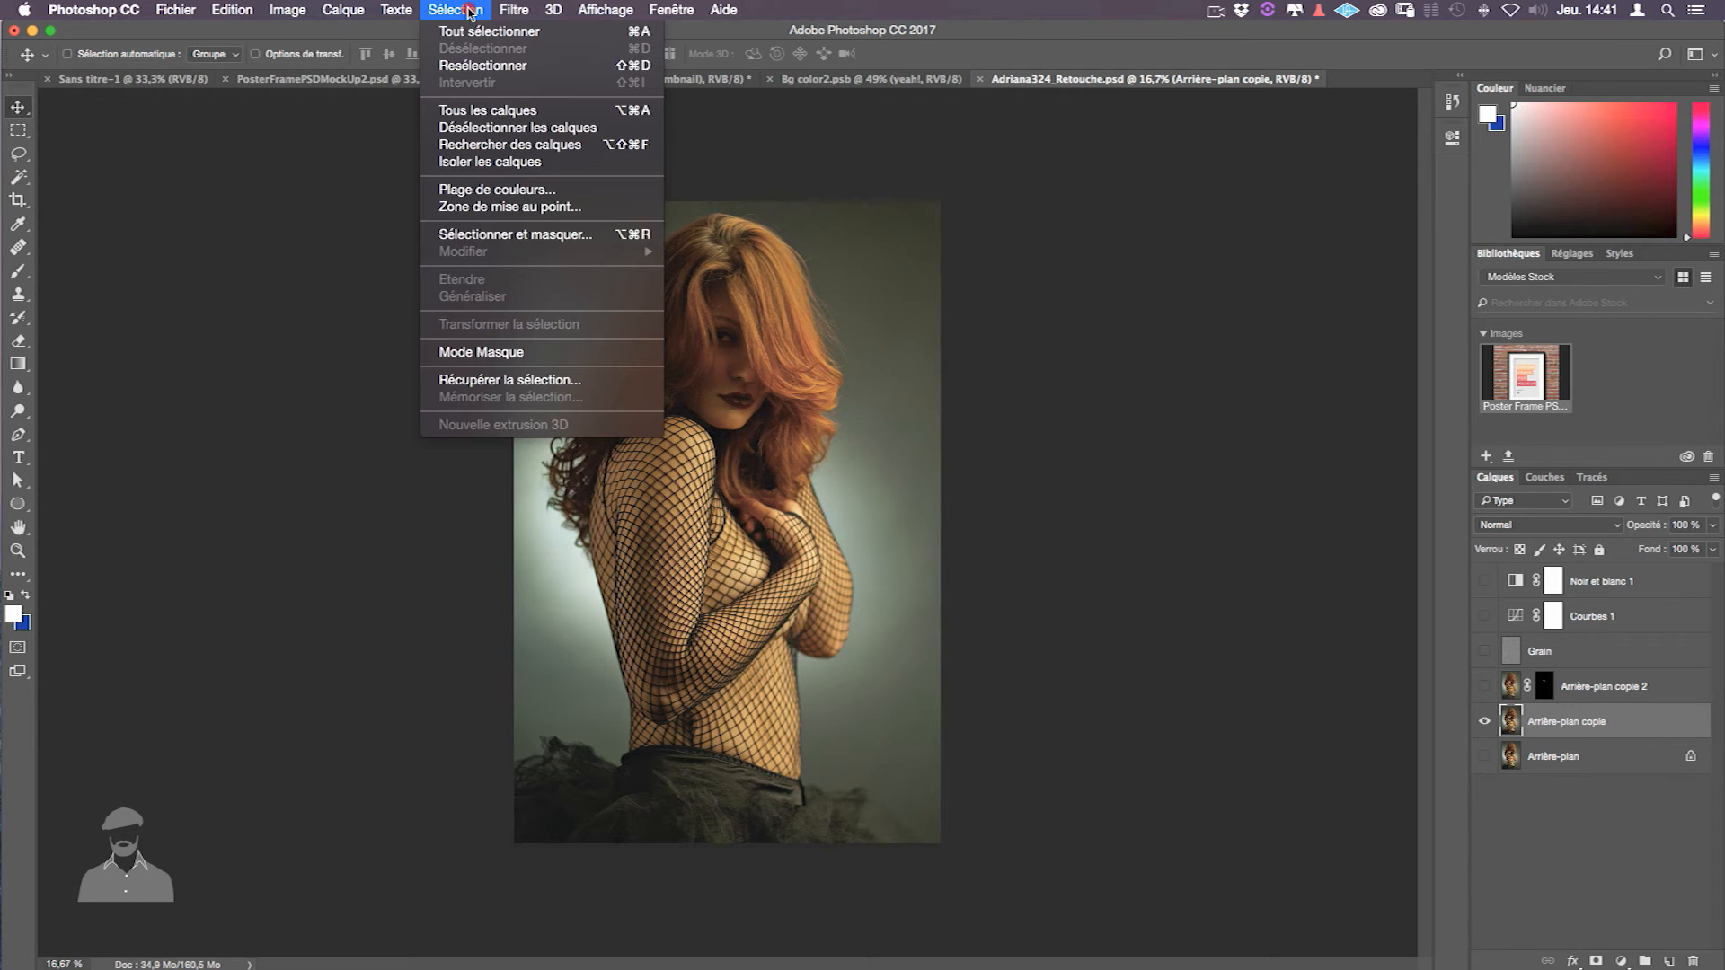
left_click(485, 238)
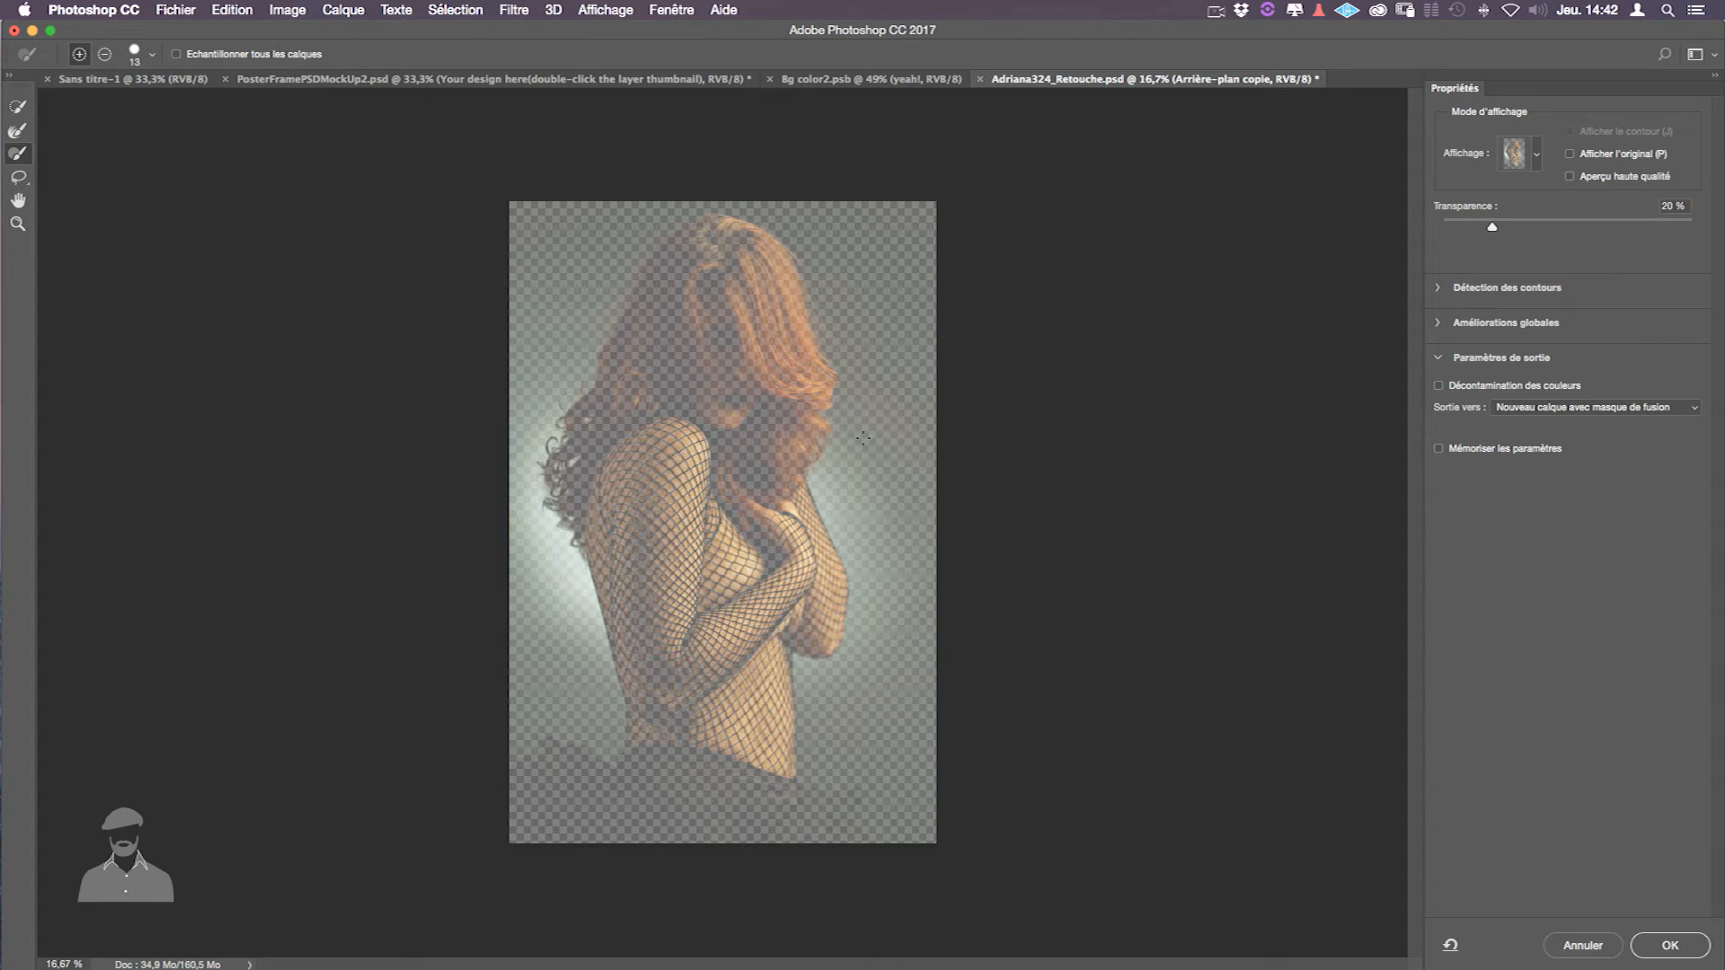
- Quick-select the woman's hair, face and fishnet-covered back
left_click(18, 108)
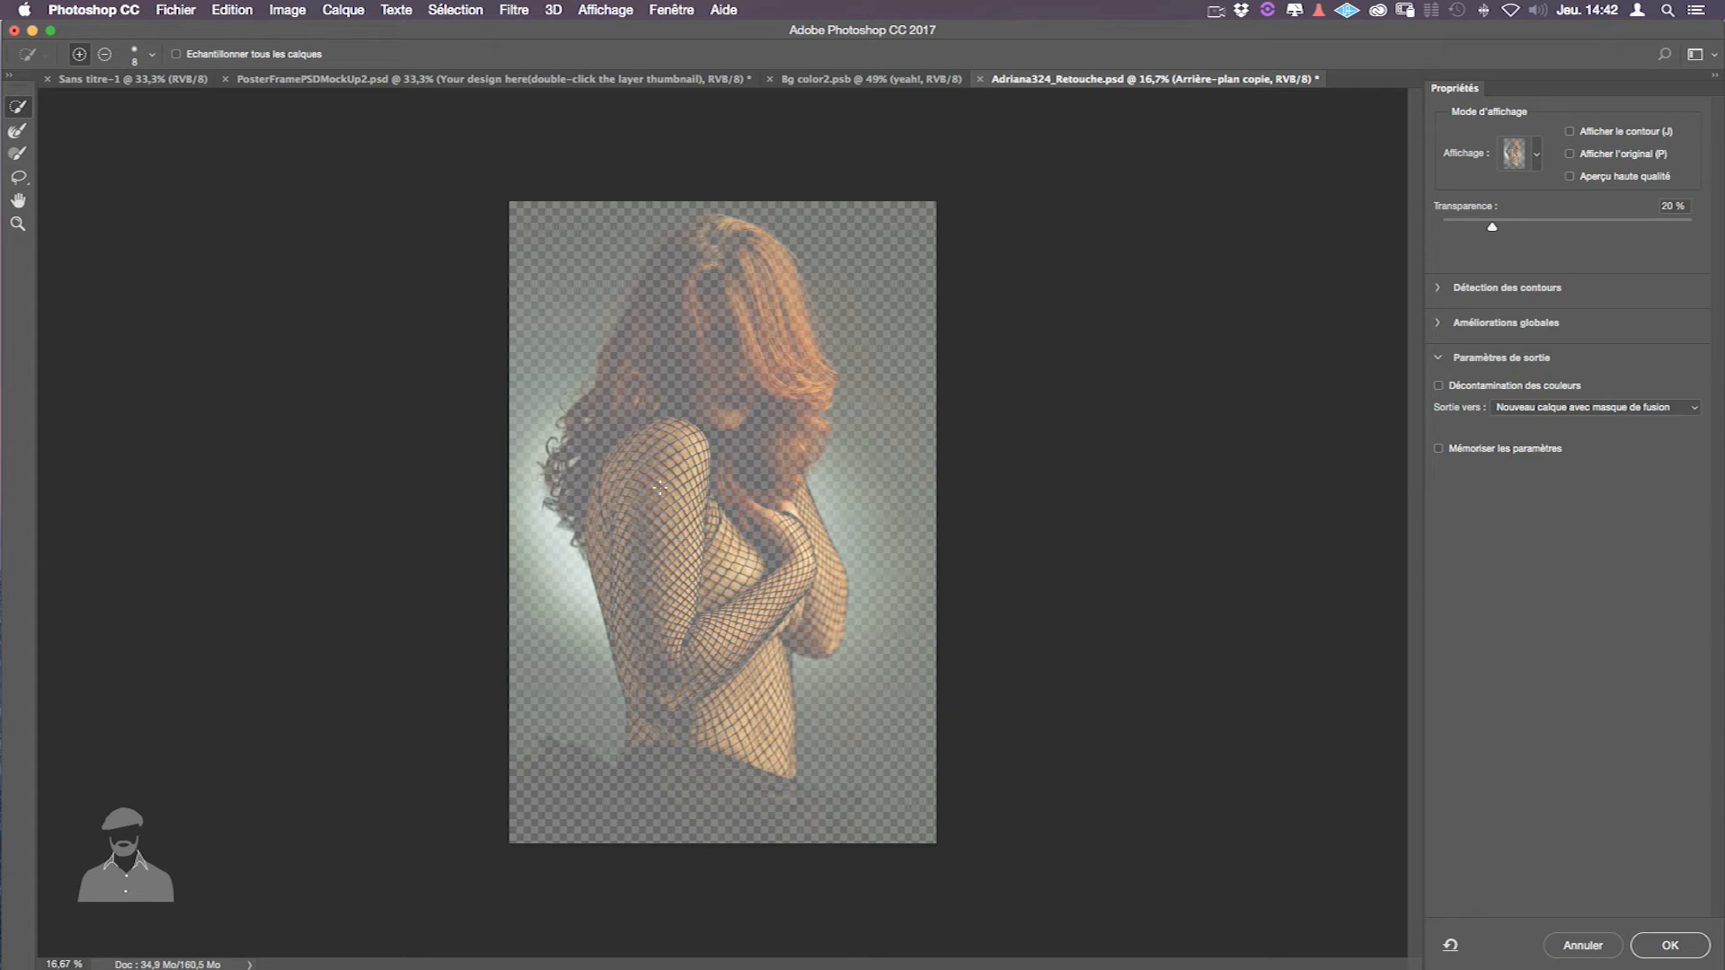
mouse_move(659, 308)
left_mouse_down()
mouse_move(704, 253)
mouse_move(747, 266)
mouse_move(770, 396)
left_mouse_up()
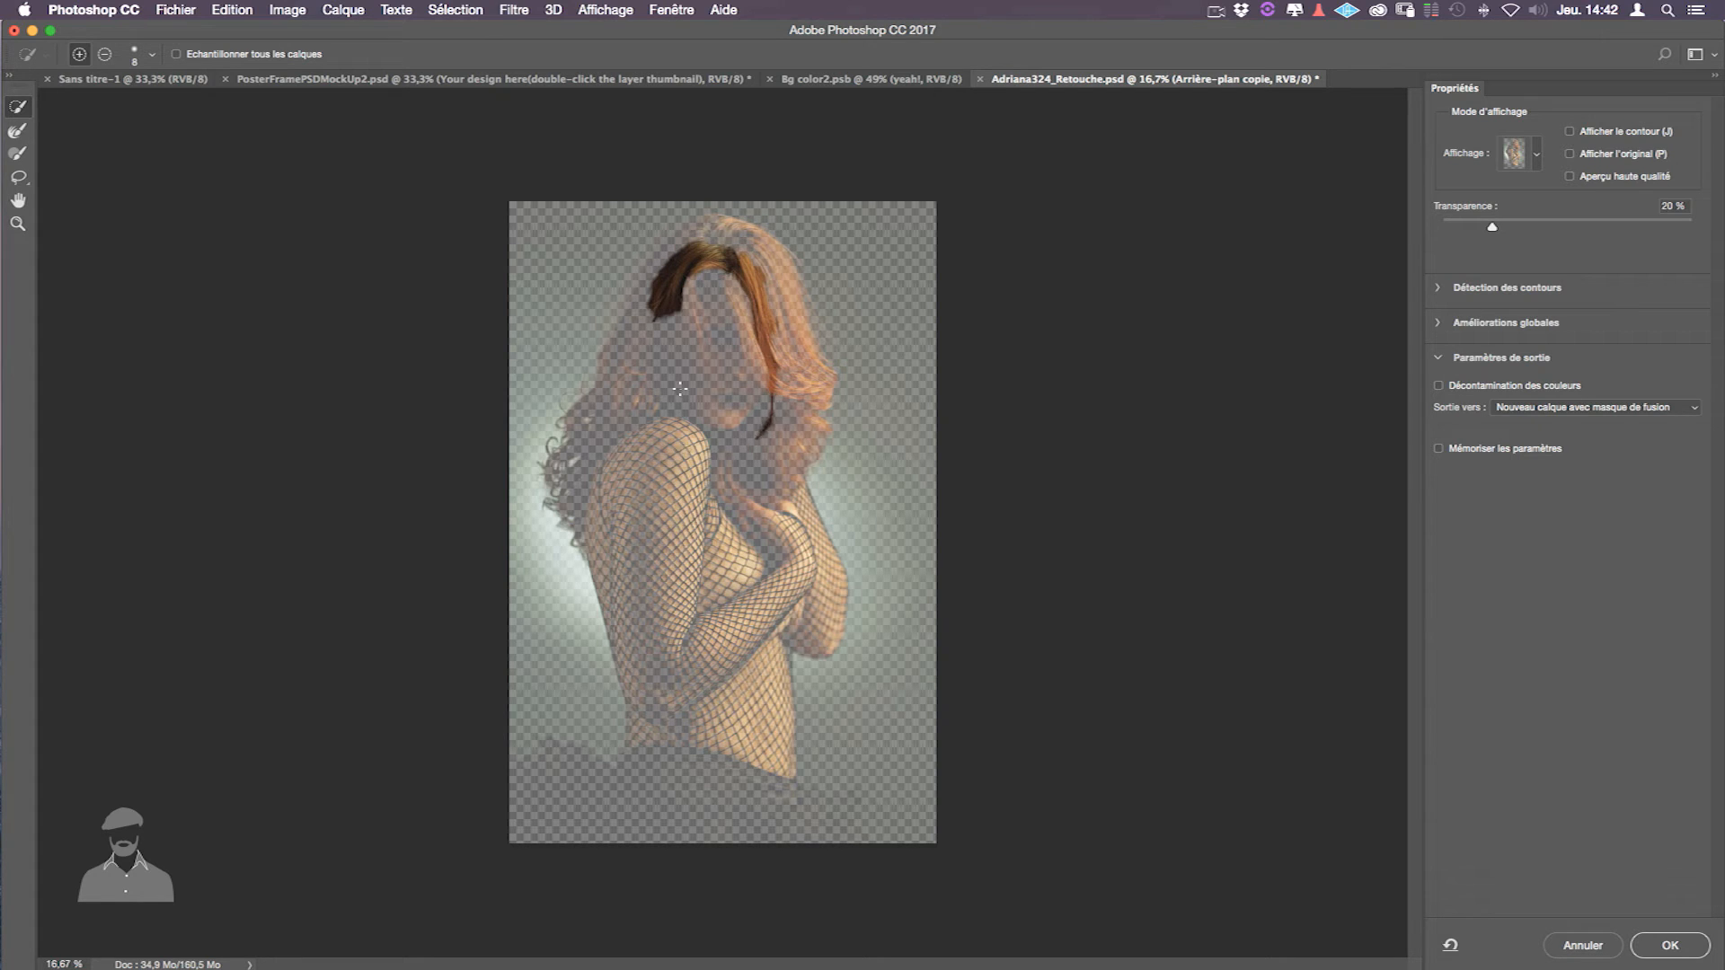
left_click_drag(720, 311, 763, 321)
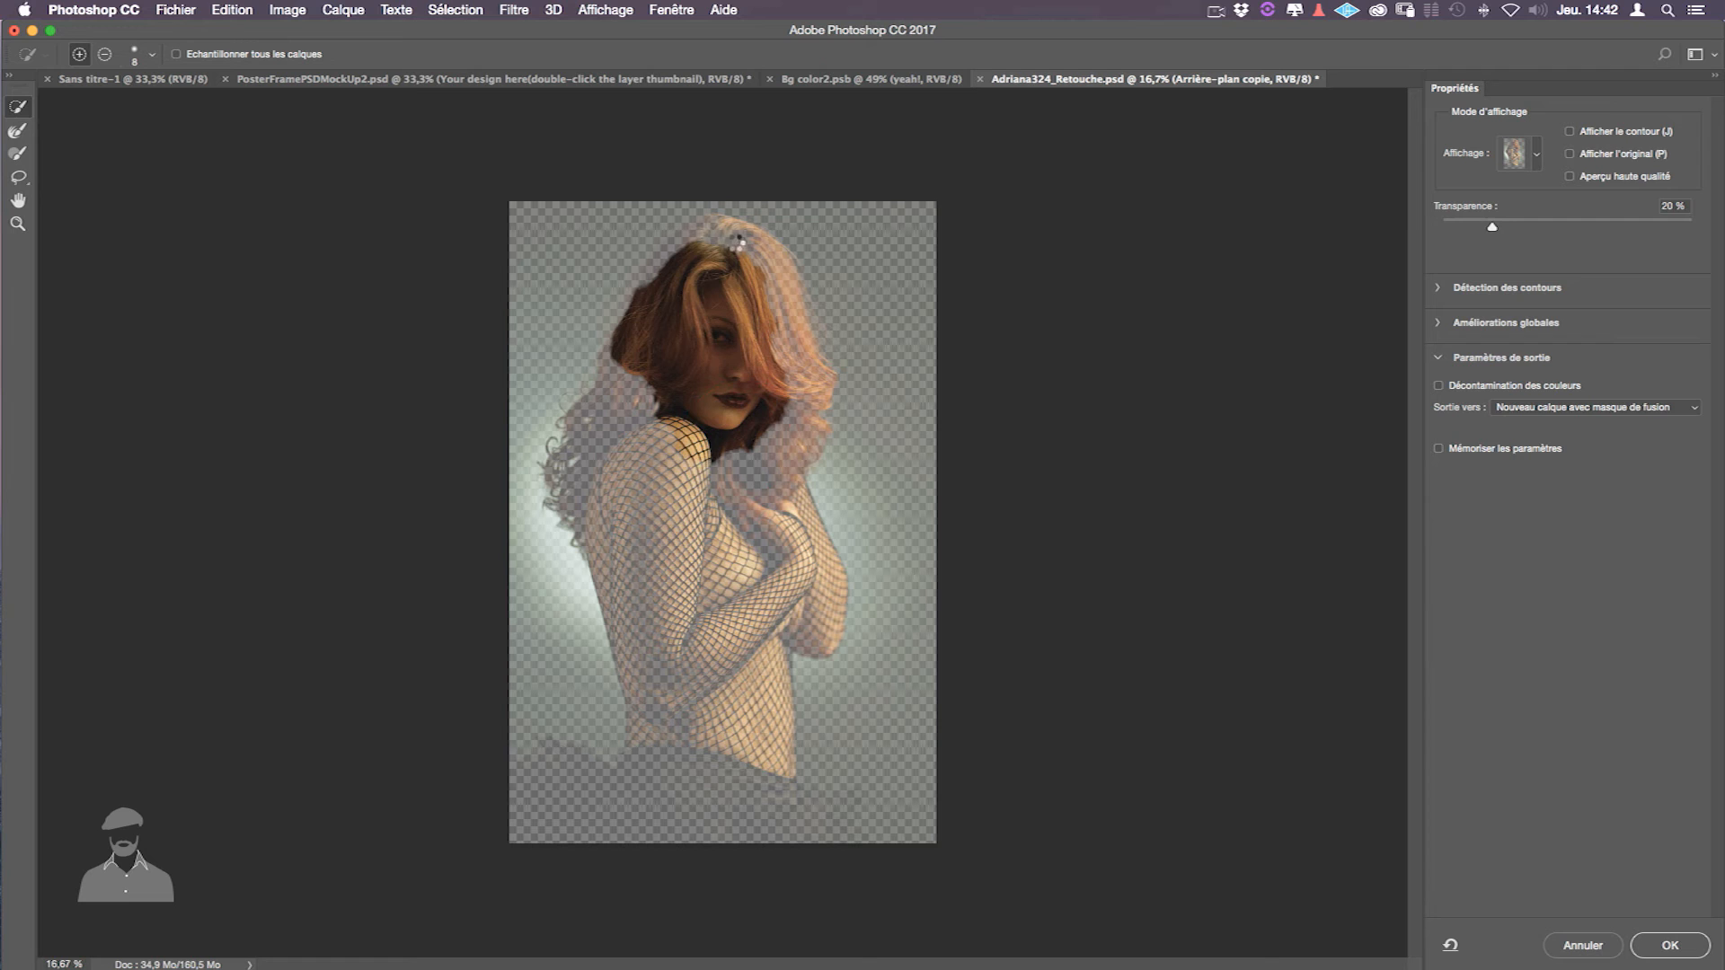
mouse_move(675, 243)
left_mouse_down()
mouse_move(652, 273)
mouse_move(669, 247)
mouse_move(789, 316)
mouse_move(796, 386)
left_mouse_up()
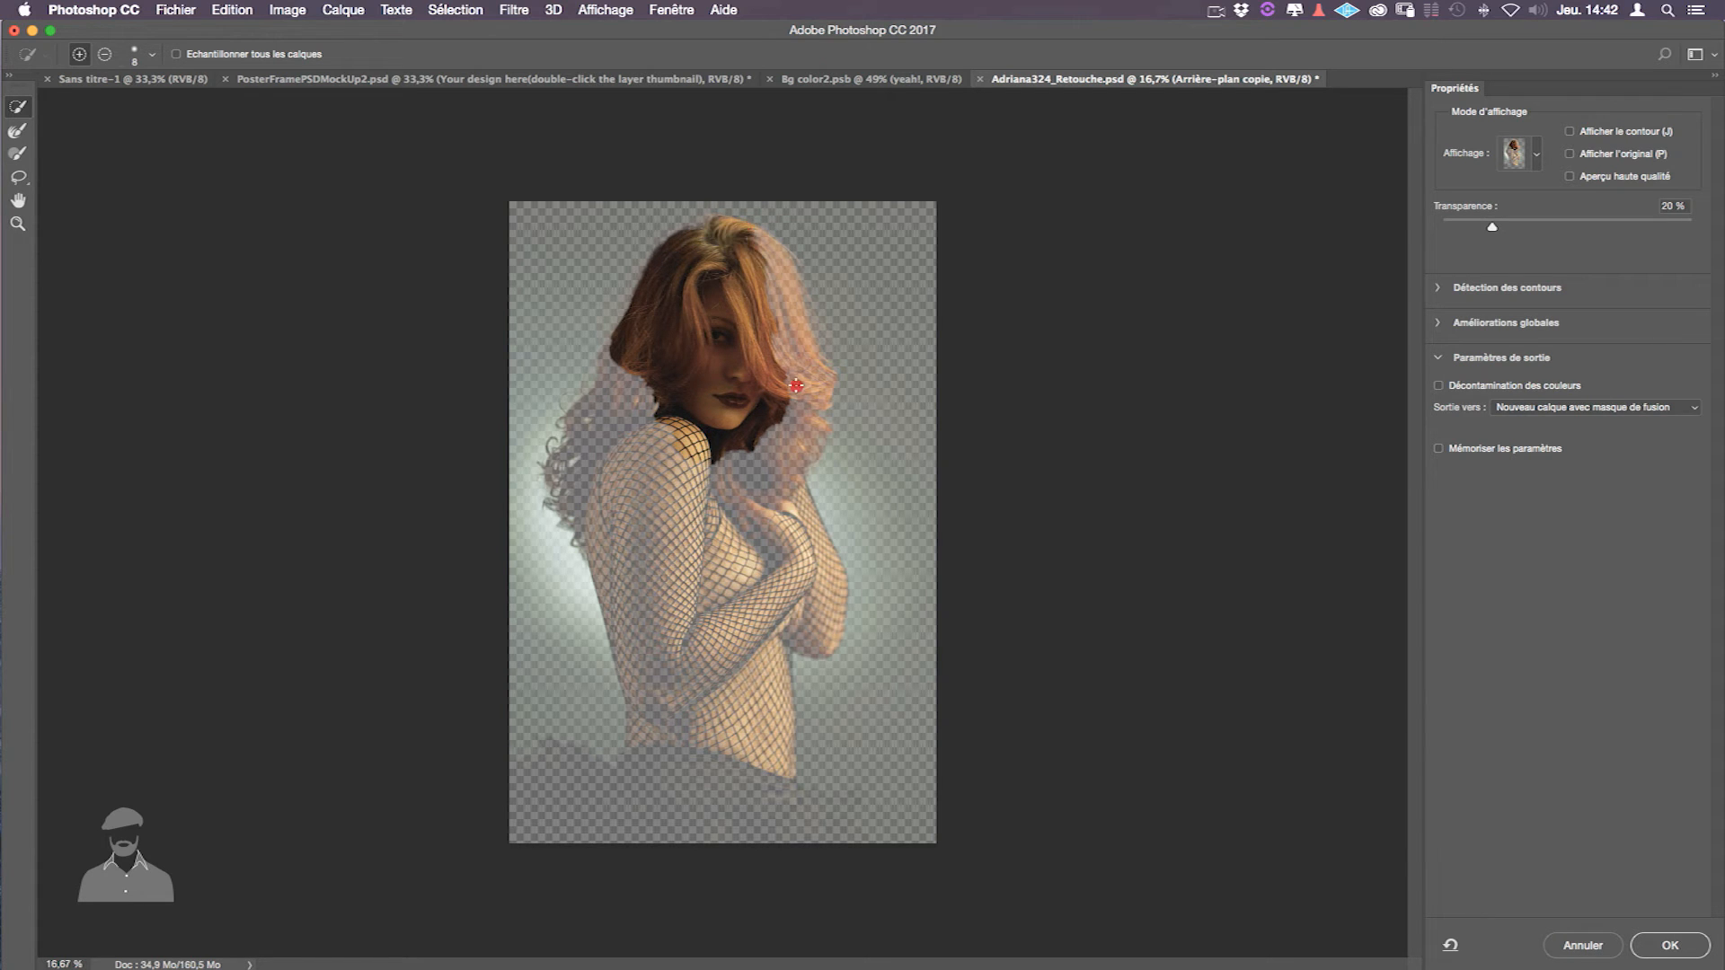
left_click_drag(761, 460, 753, 486)
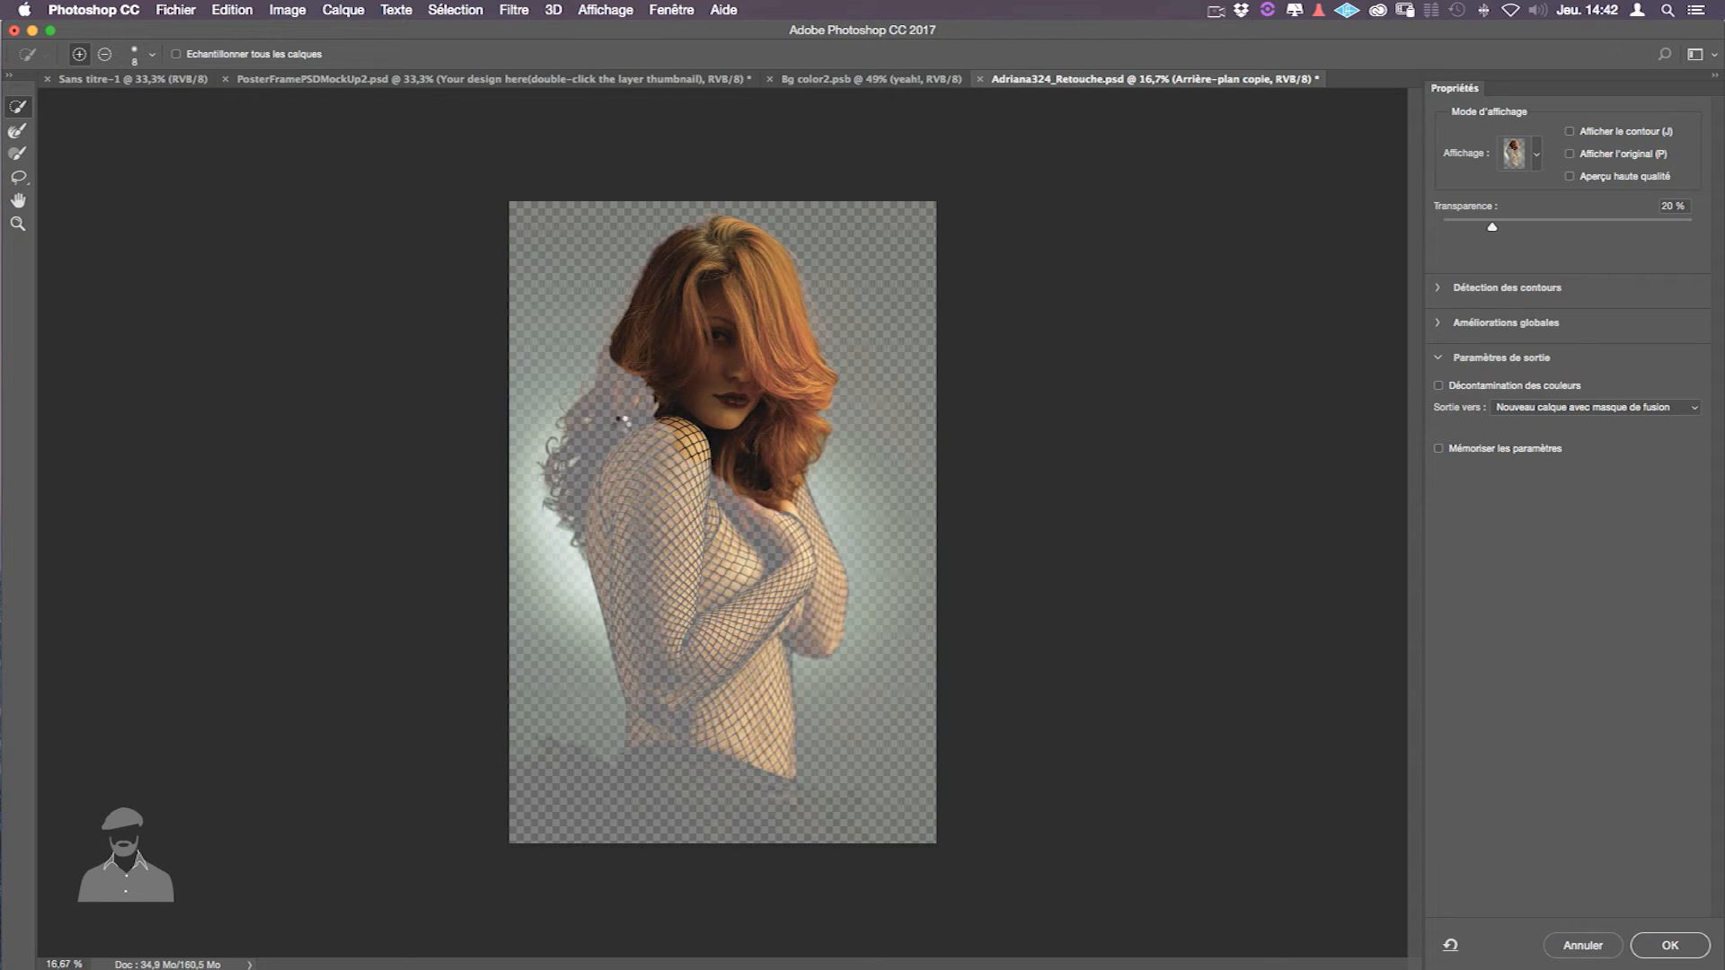
mouse_move(601, 423)
left_mouse_down()
mouse_move(589, 500)
mouse_move(608, 528)
left_mouse_up()
left_click_drag(637, 585, 644, 634)
mouse_move(659, 730)
left_mouse_down()
mouse_move(643, 632)
mouse_move(685, 575)
left_mouse_up()
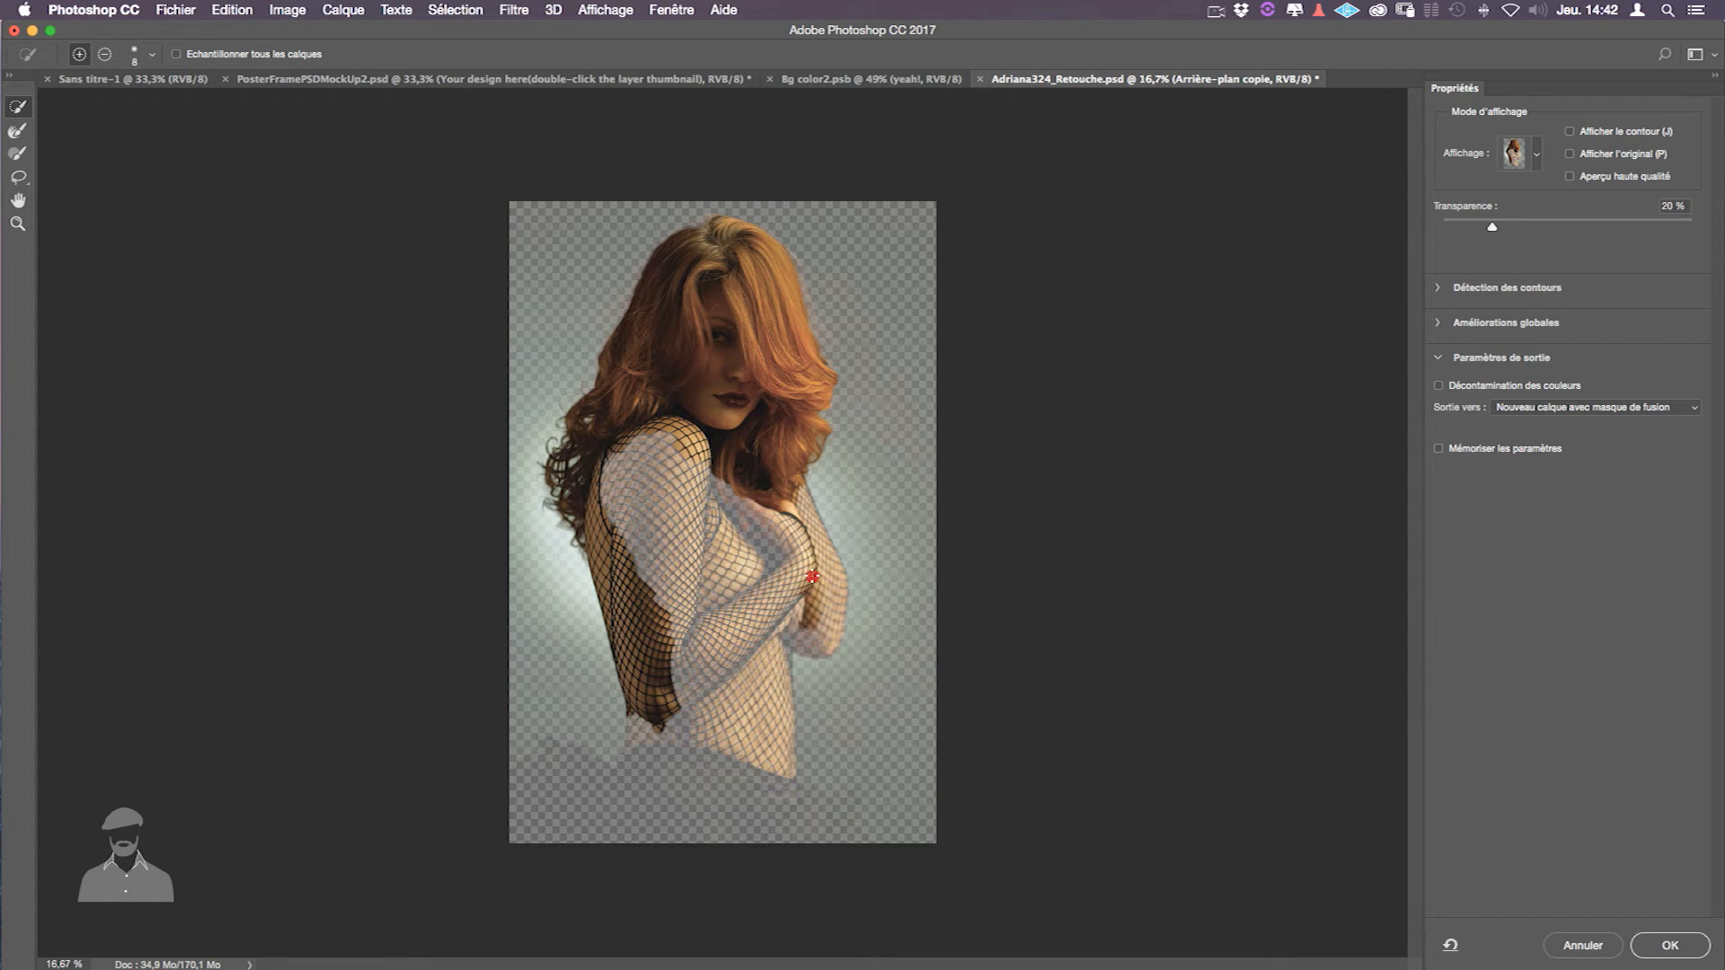
- Add the right forearm, elbow and torso edge with a 227 px brush, overlay transparency 42 %
left_click(811, 558)
mouse_move(682, 469)
left_mouse_down()
mouse_move(719, 466)
mouse_move(711, 505)
mouse_move(724, 496)
mouse_move(745, 561)
mouse_move(759, 535)
mouse_move(696, 635)
mouse_move(671, 608)
mouse_move(681, 573)
mouse_move(711, 721)
mouse_move(755, 618)
mouse_move(810, 611)
mouse_move(800, 537)
mouse_move(746, 588)
mouse_move(767, 772)
mouse_move(659, 725)
mouse_move(646, 792)
mouse_move(614, 808)
mouse_move(786, 839)
mouse_move(787, 802)
mouse_move(800, 832)
mouse_move(859, 844)
mouse_move(781, 801)
mouse_move(785, 837)
left_mouse_up()
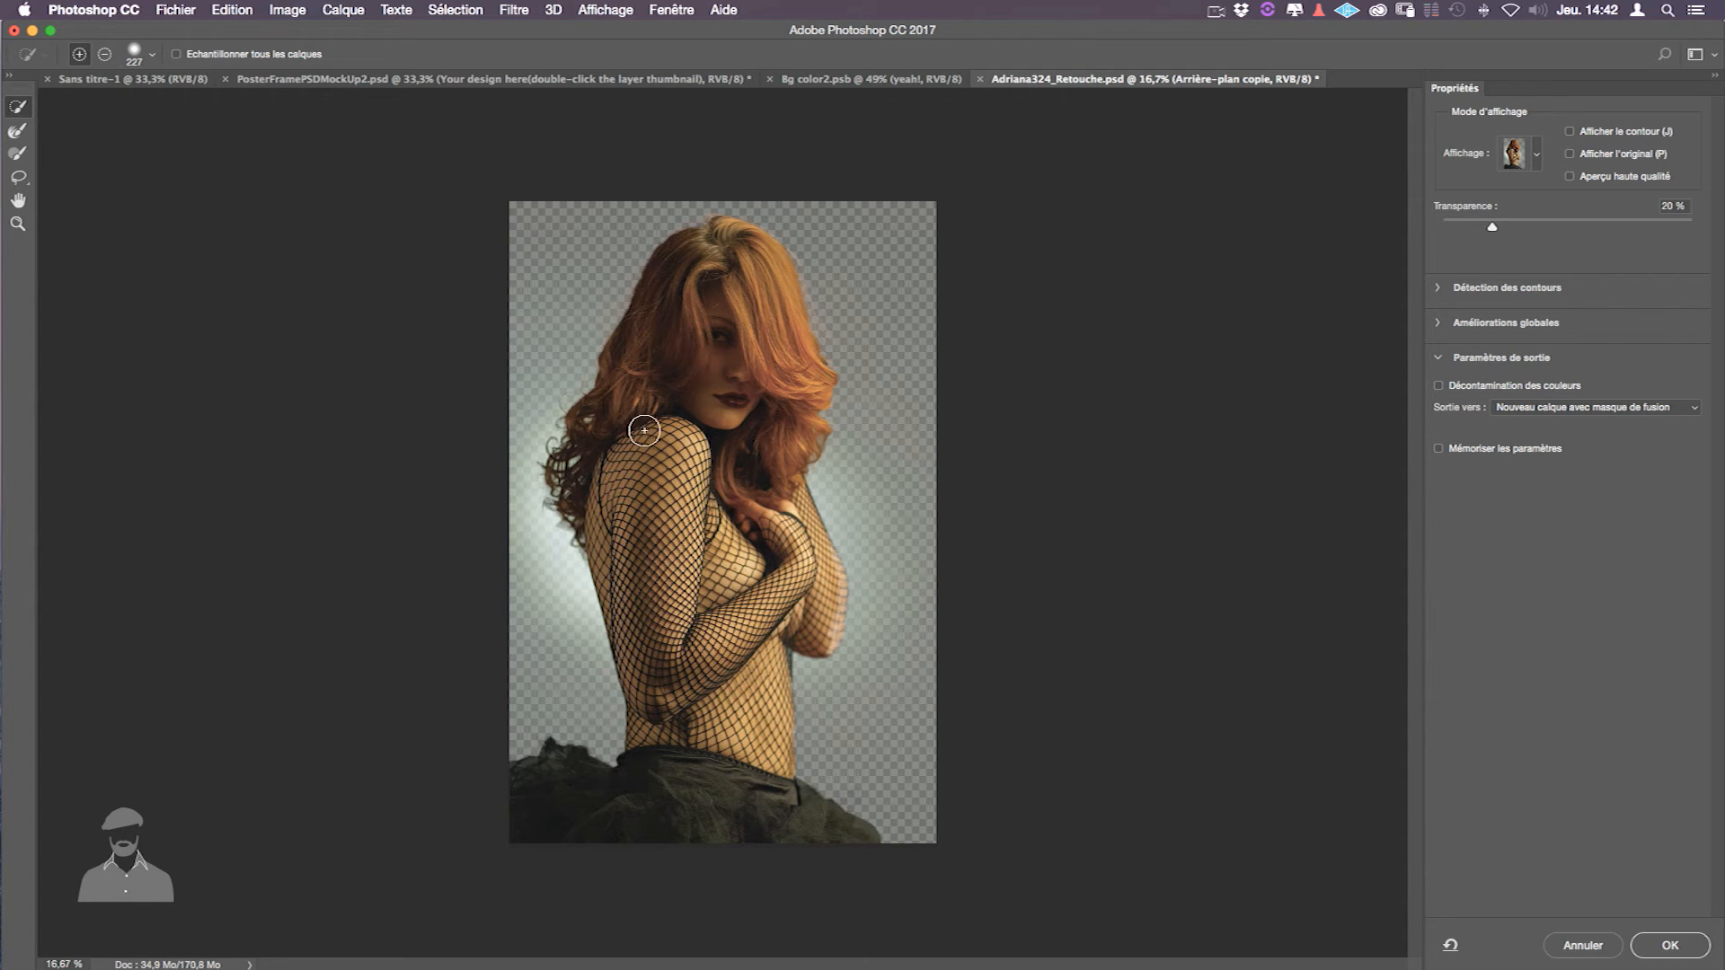
mouse_move(1490, 232)
left_mouse_down()
mouse_move(1459, 236)
mouse_move(1640, 232)
mouse_move(1458, 231)
mouse_move(1540, 232)
mouse_move(1529, 245)
left_mouse_up()
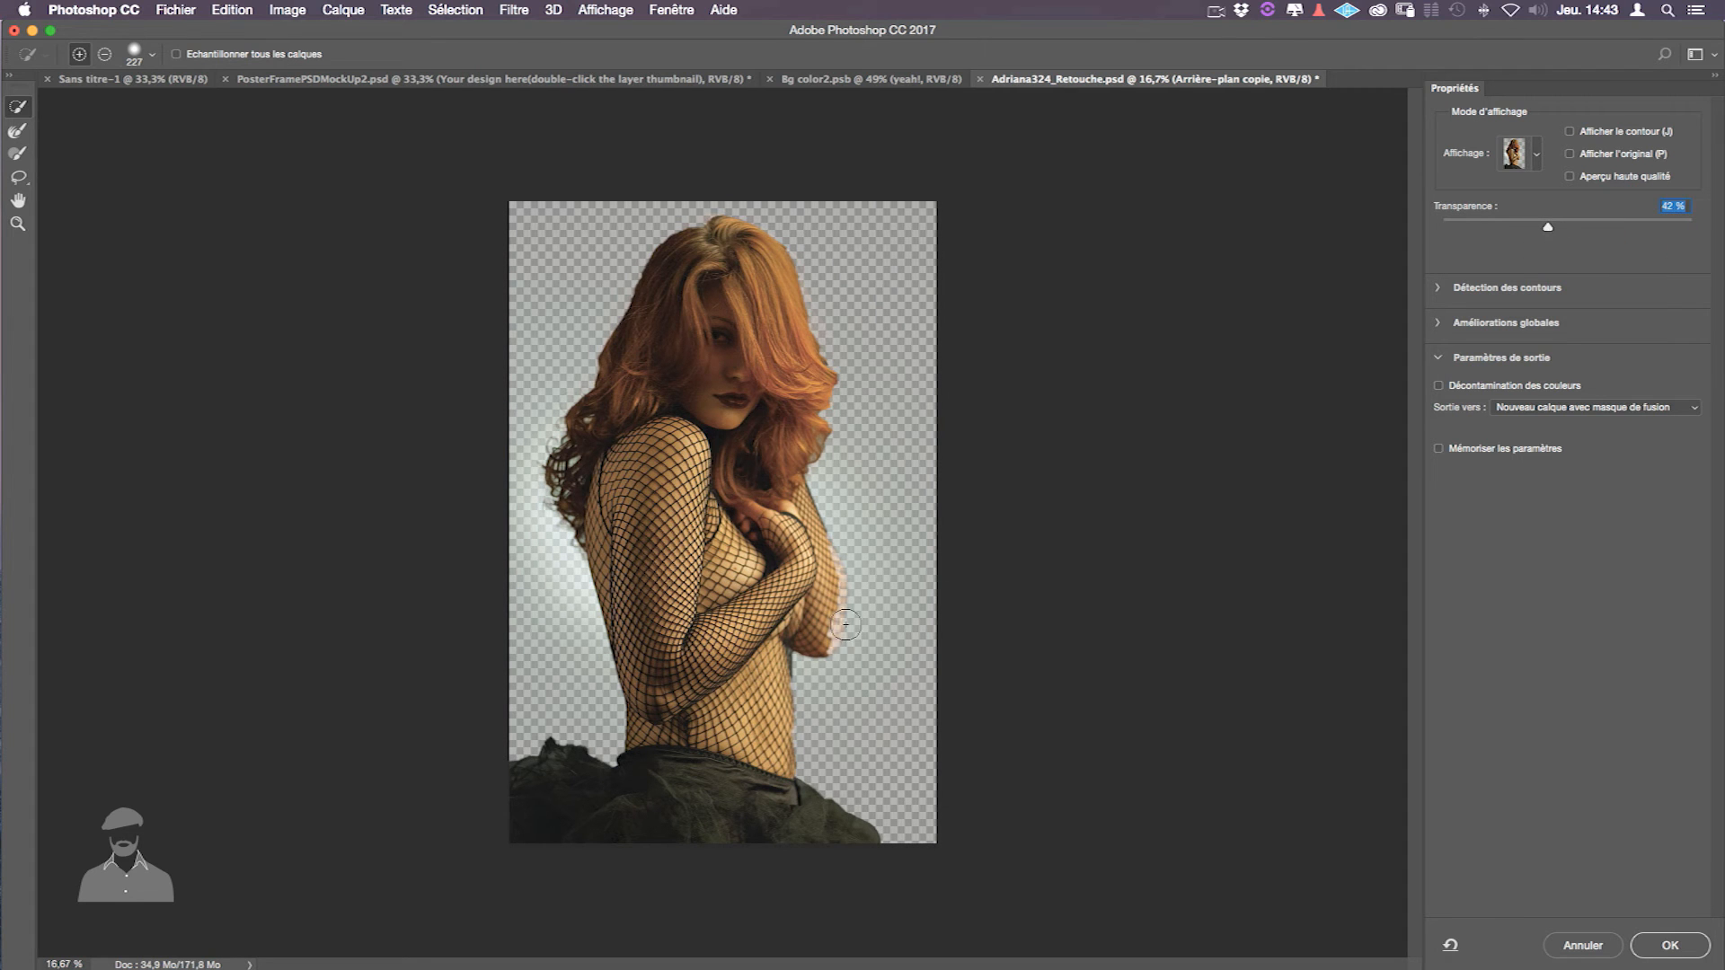
left_click_drag(819, 634, 822, 615)
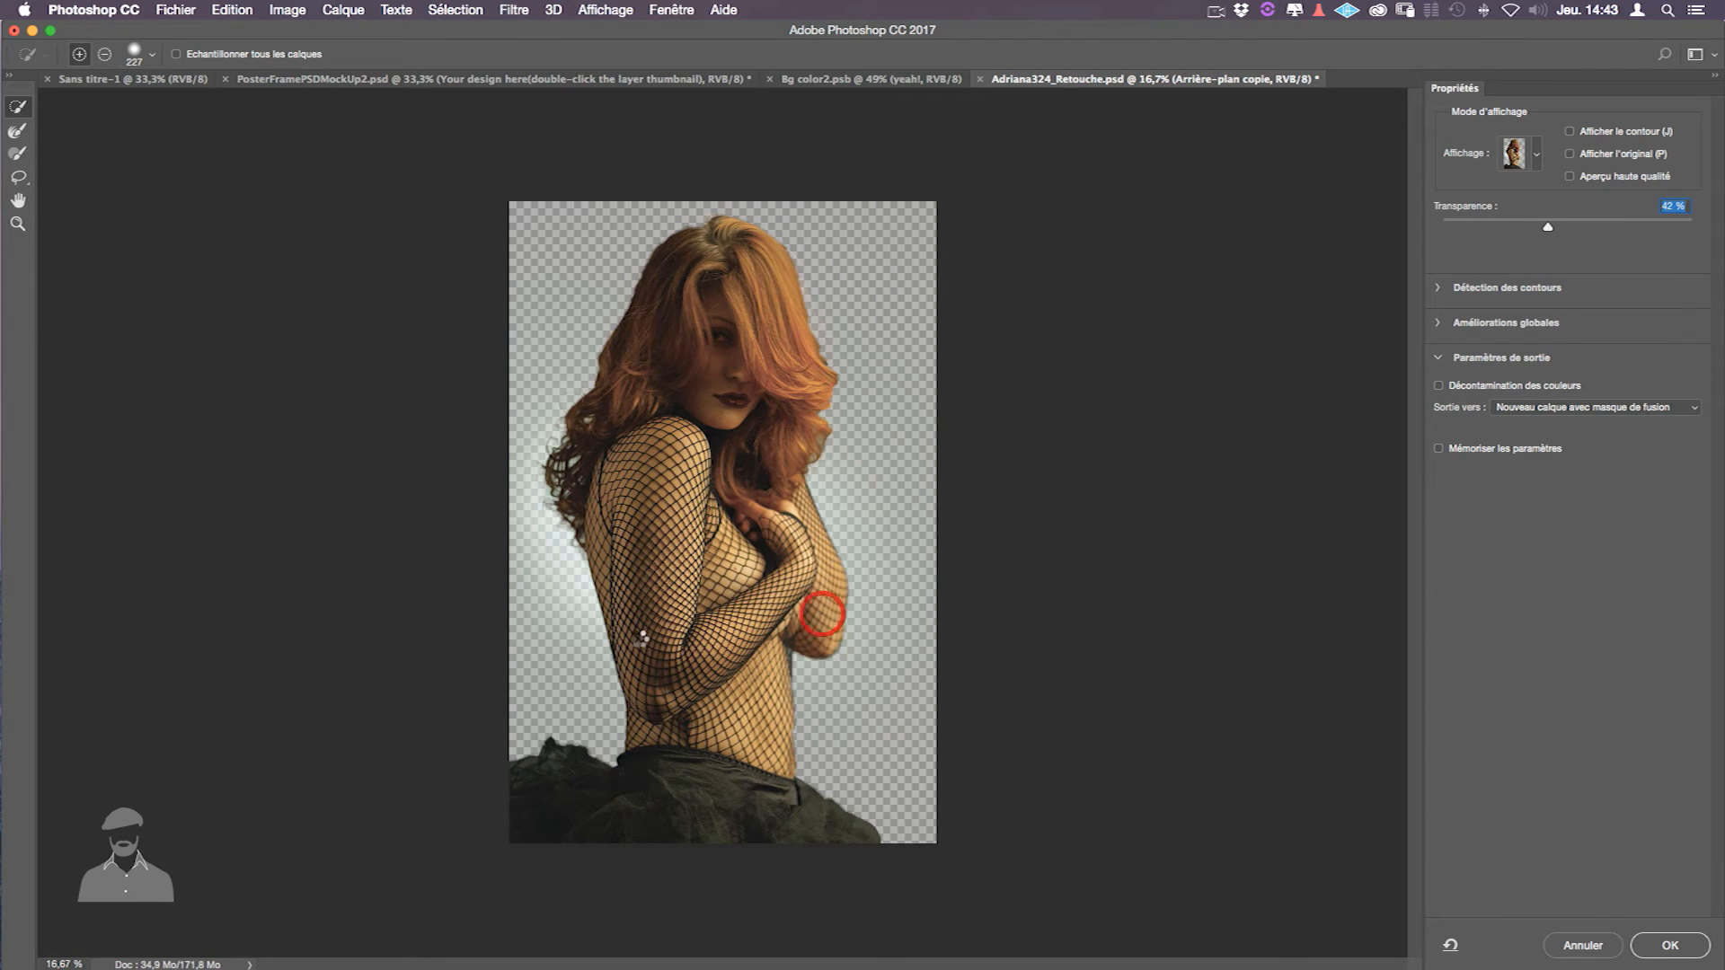
left_click_drag(768, 682, 771, 787)
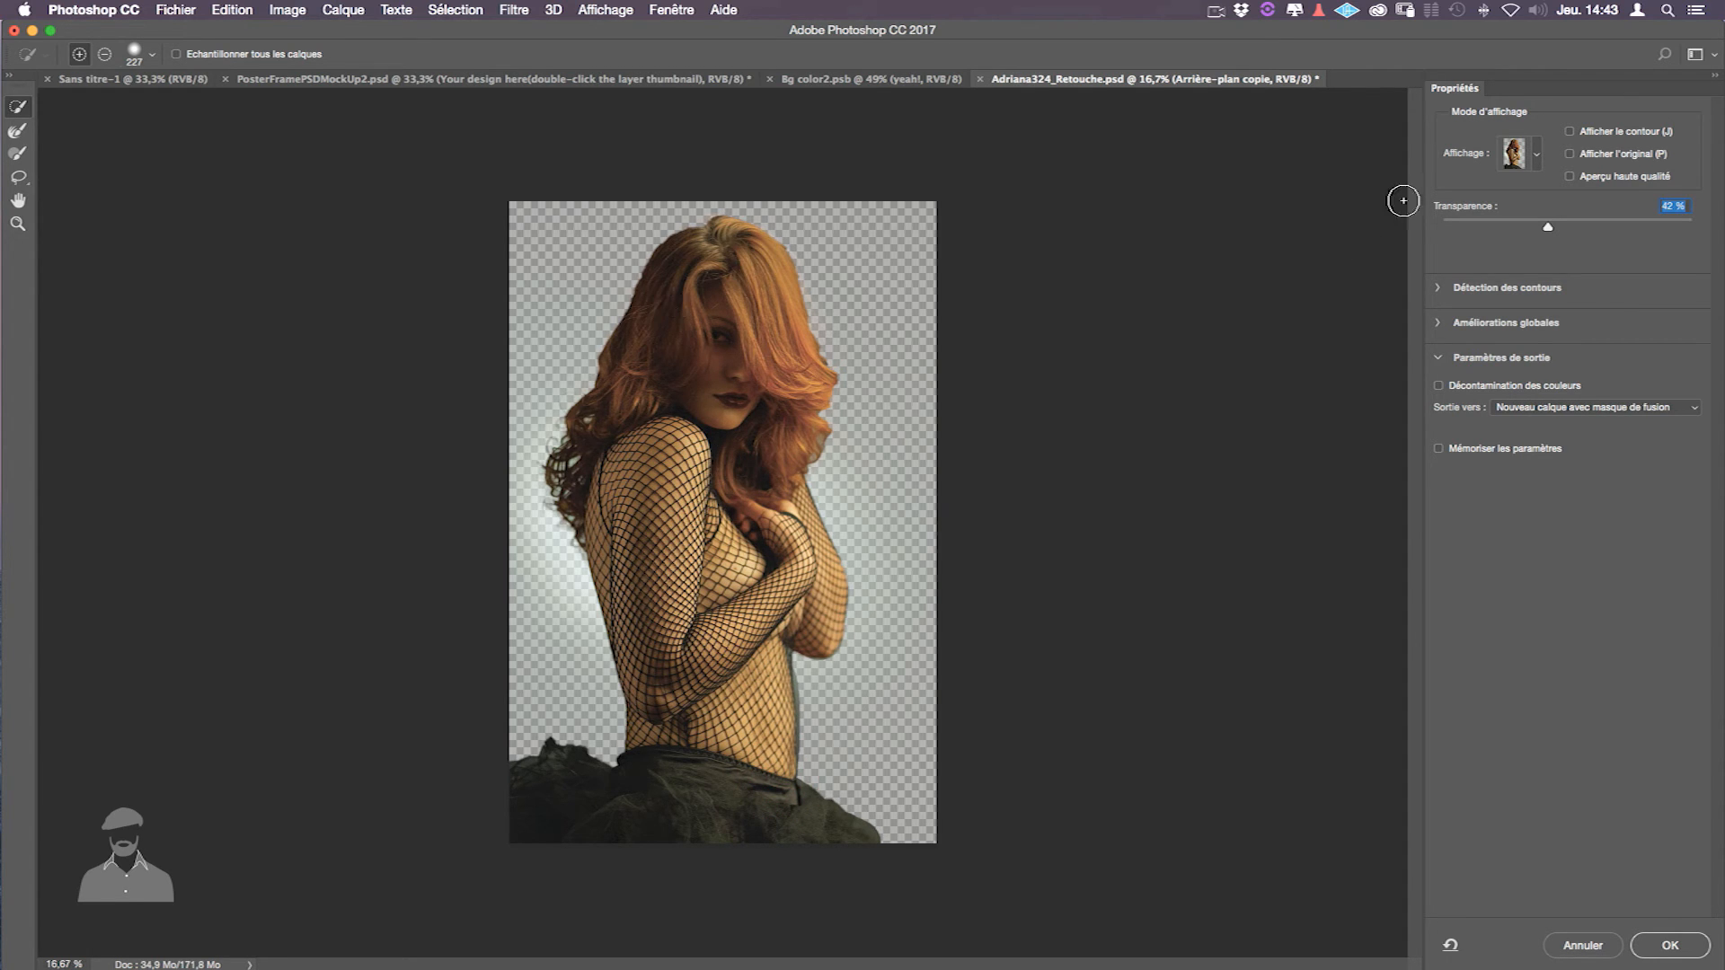
- Switch the Select and Mask view to the black-and-white mask (Noir et blanc)
left_click(1538, 158)
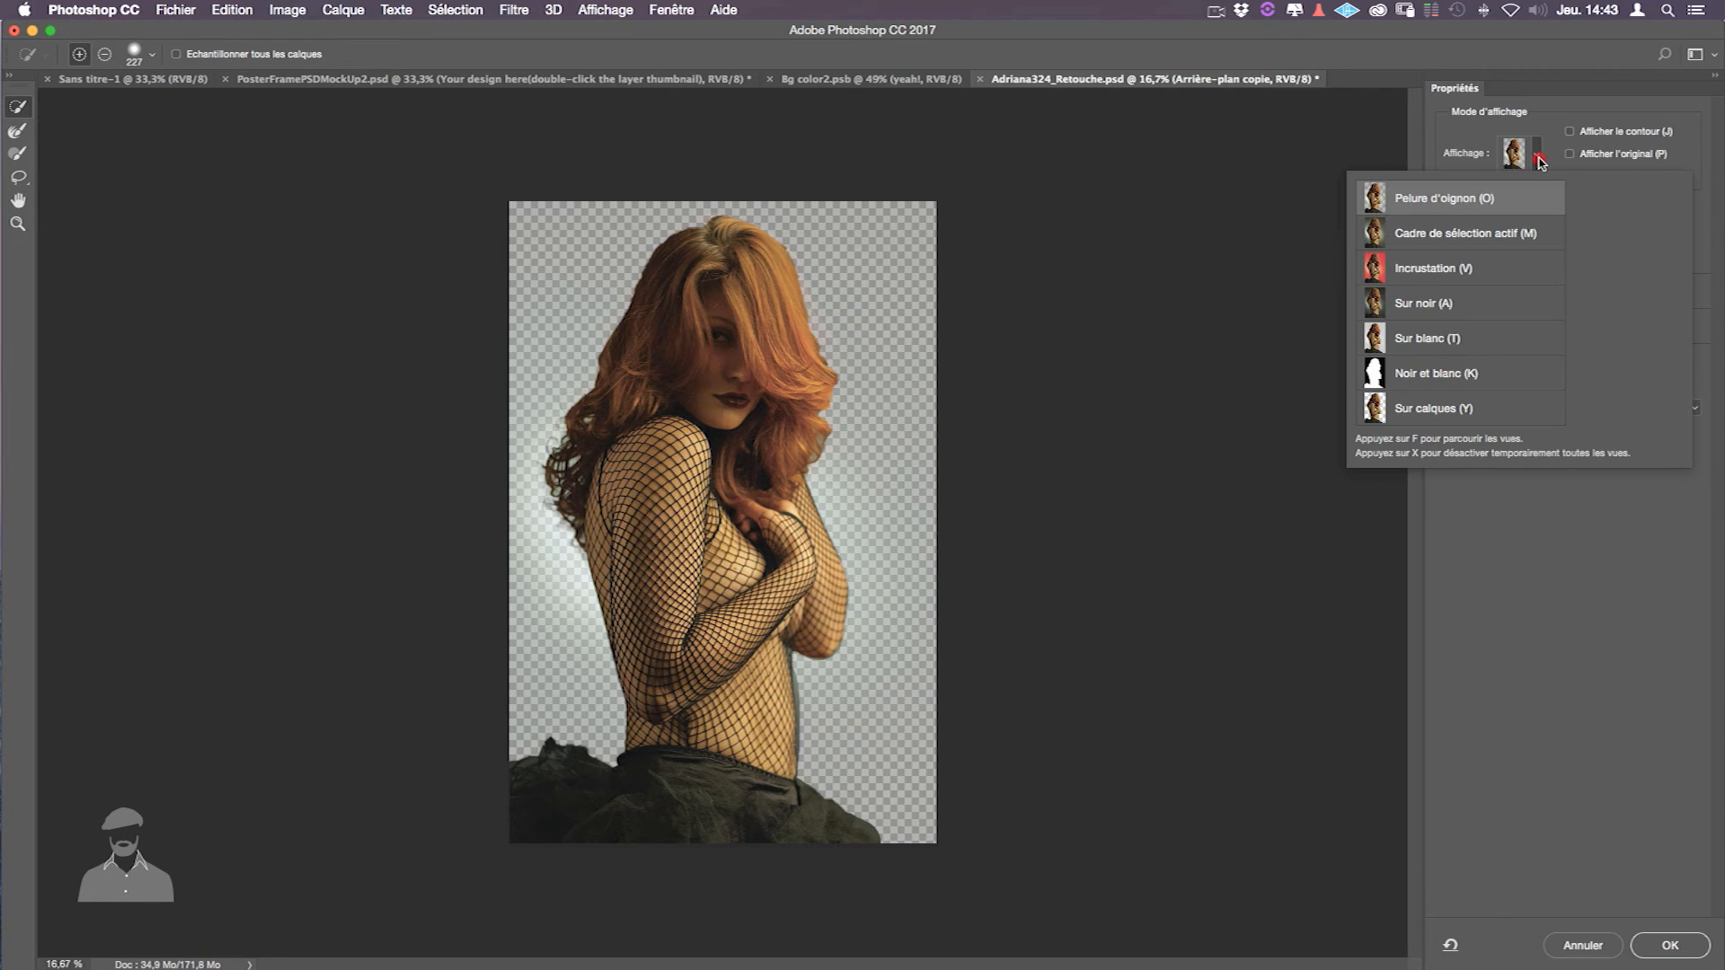
left_click(1531, 373)
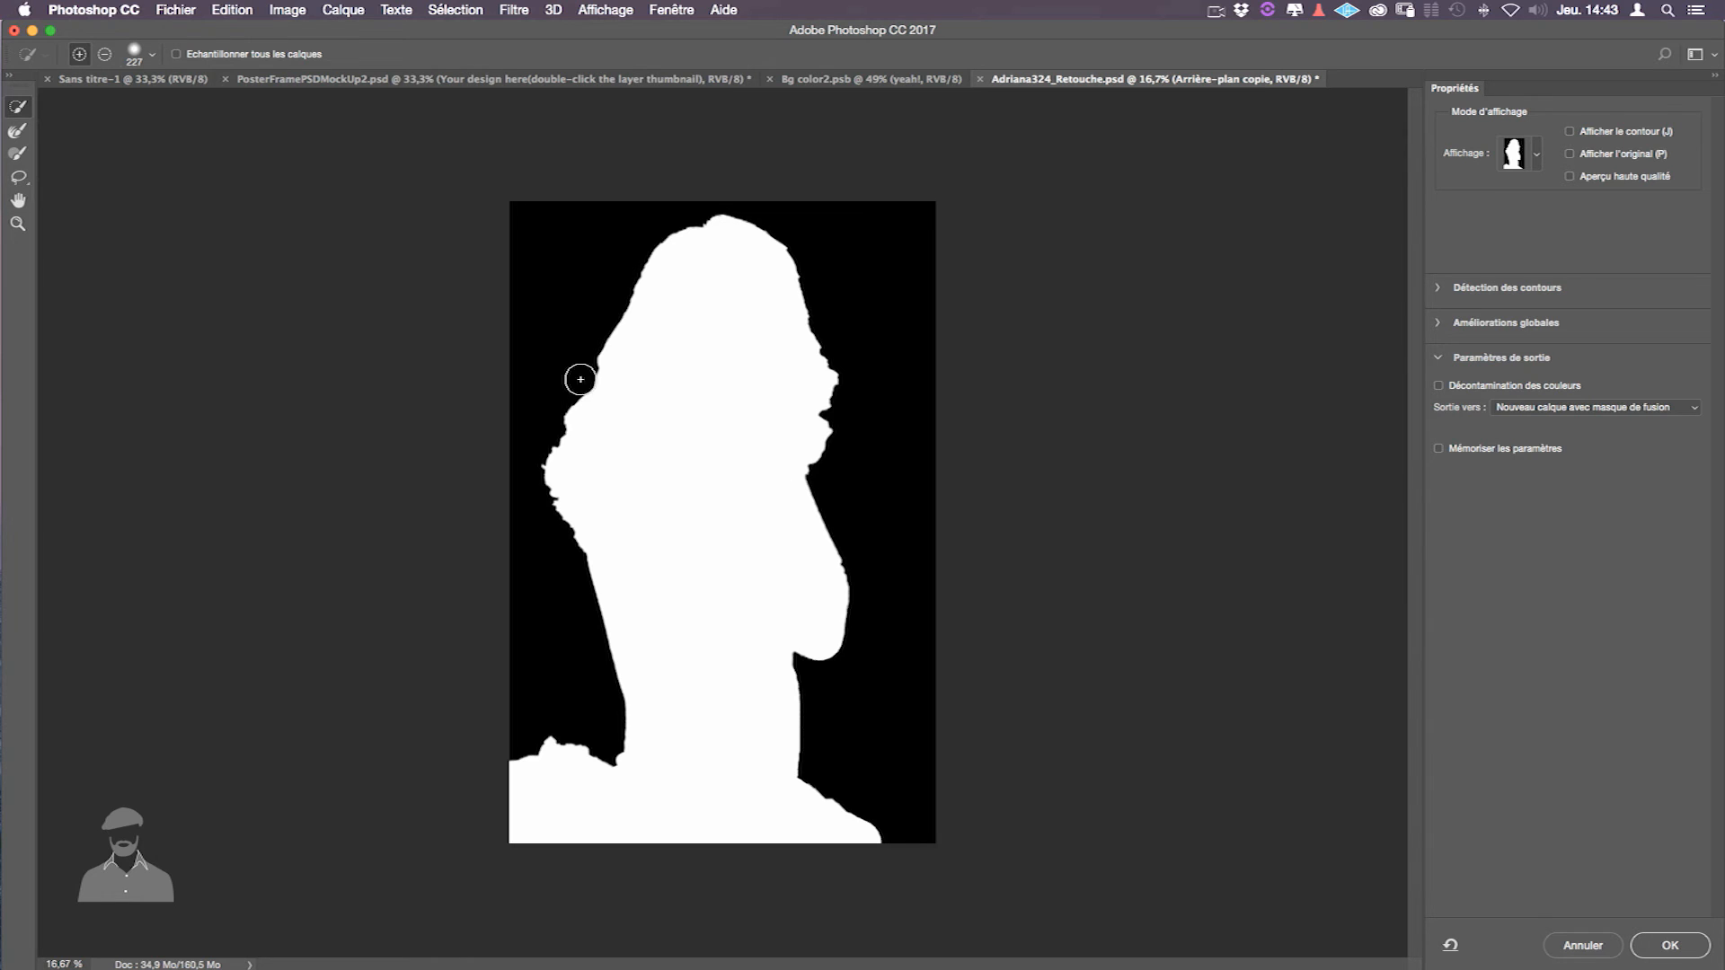
left_click(1538, 155)
left_click(1516, 212)
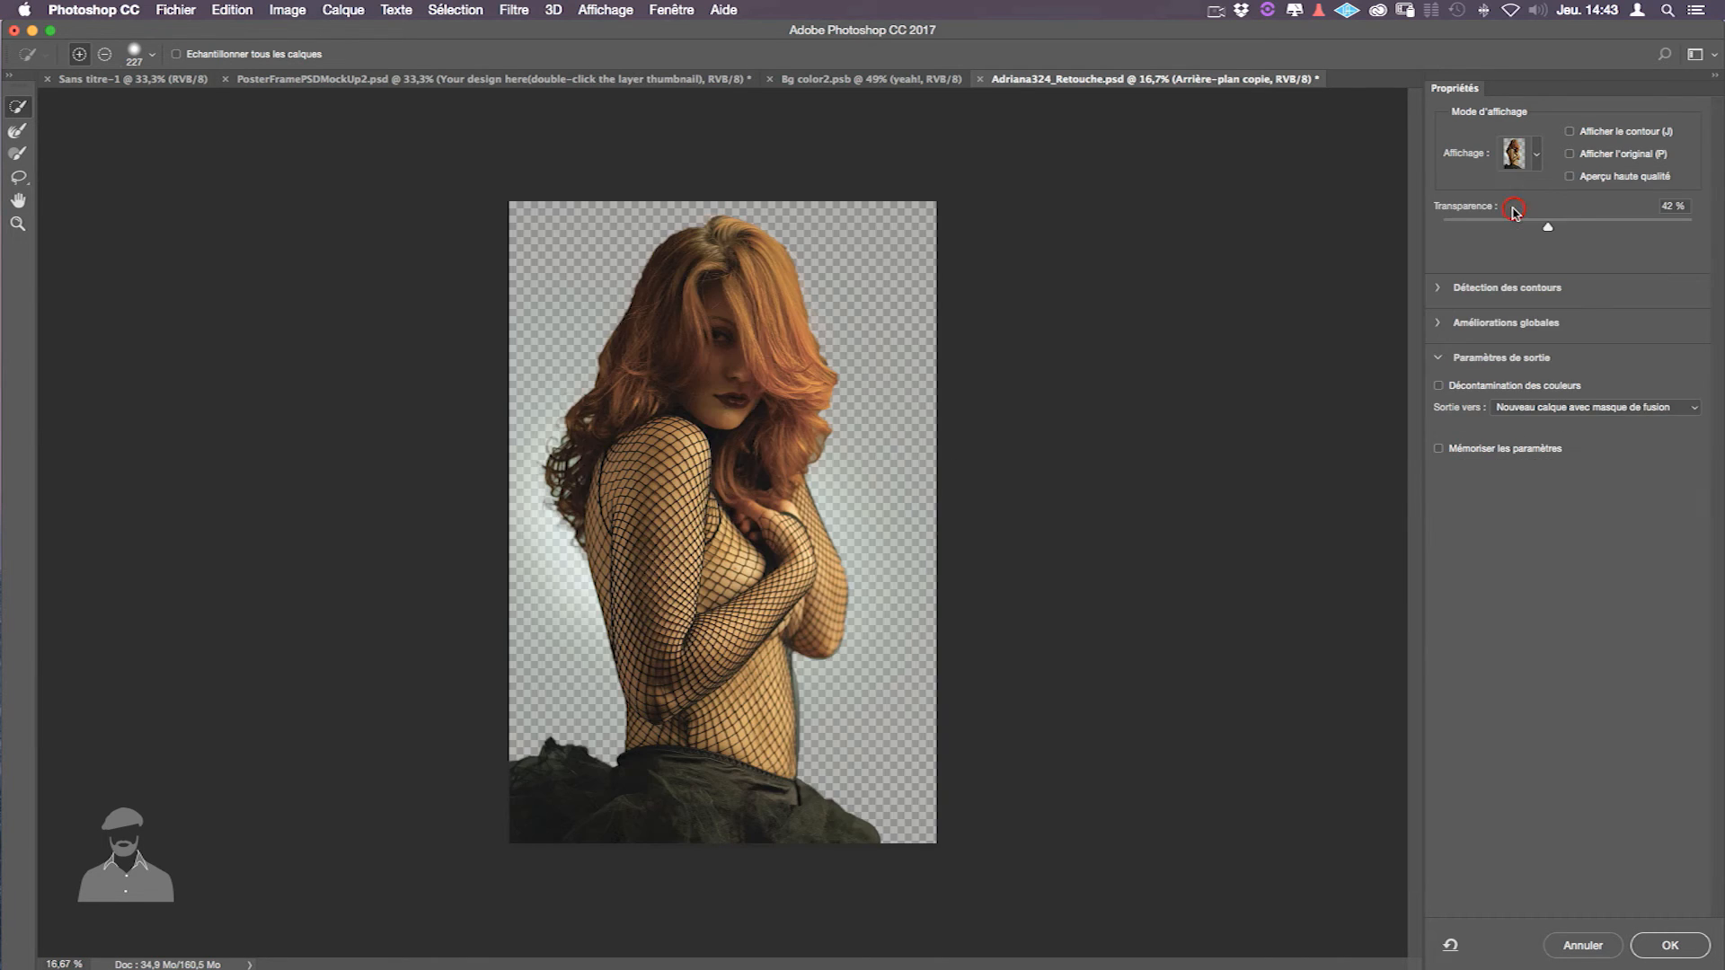
left_click(1538, 154)
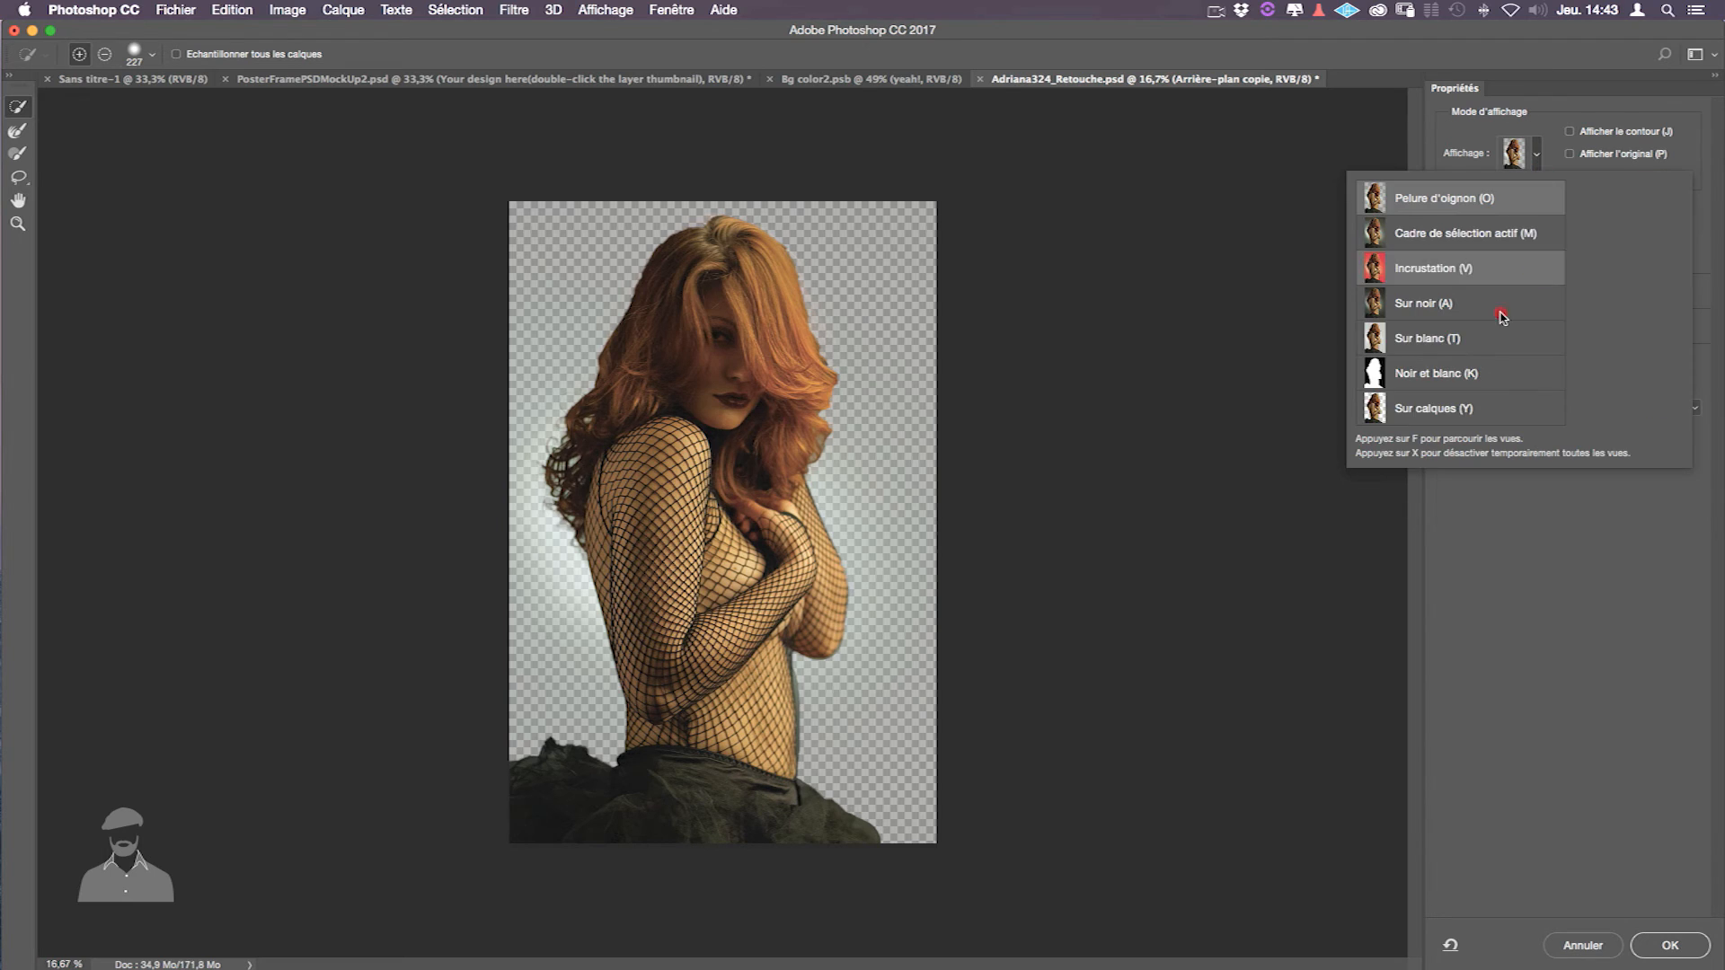
left_click(1487, 376)
- Refine the hair and face edges with a 53 px Refine Edge brush, subtracting haze with Alt
left_click(17, 131)
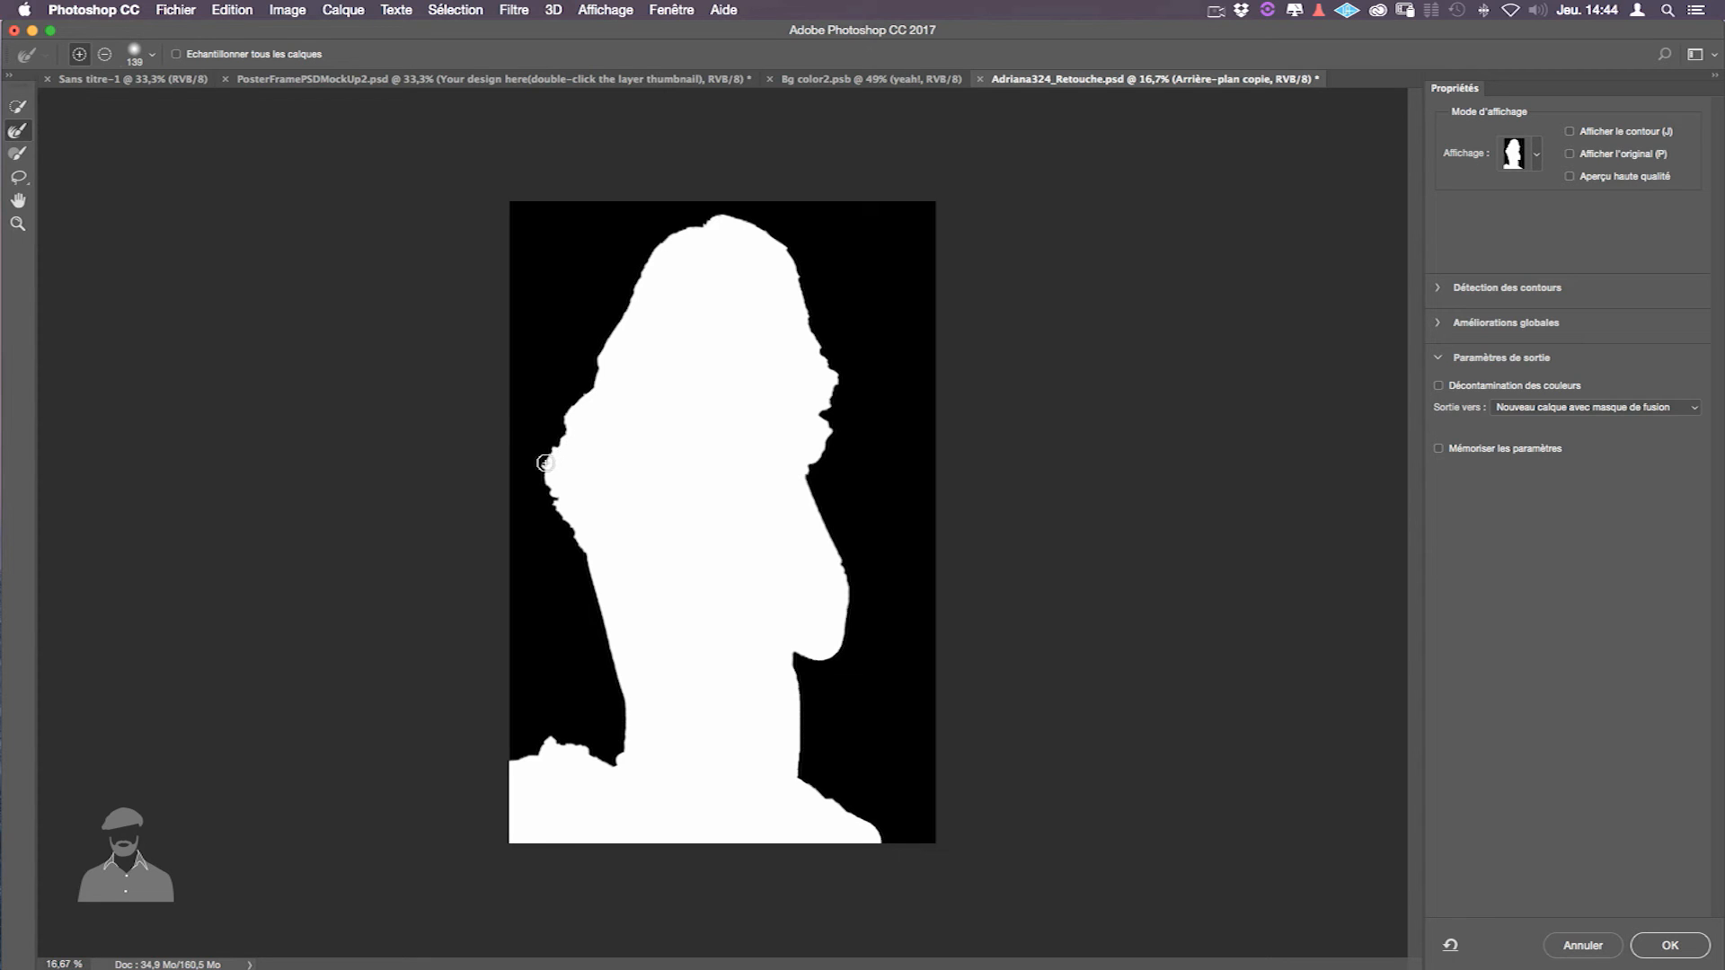
mouse_move(545, 463)
left_mouse_down()
mouse_move(638, 267)
mouse_move(589, 352)
left_mouse_up()
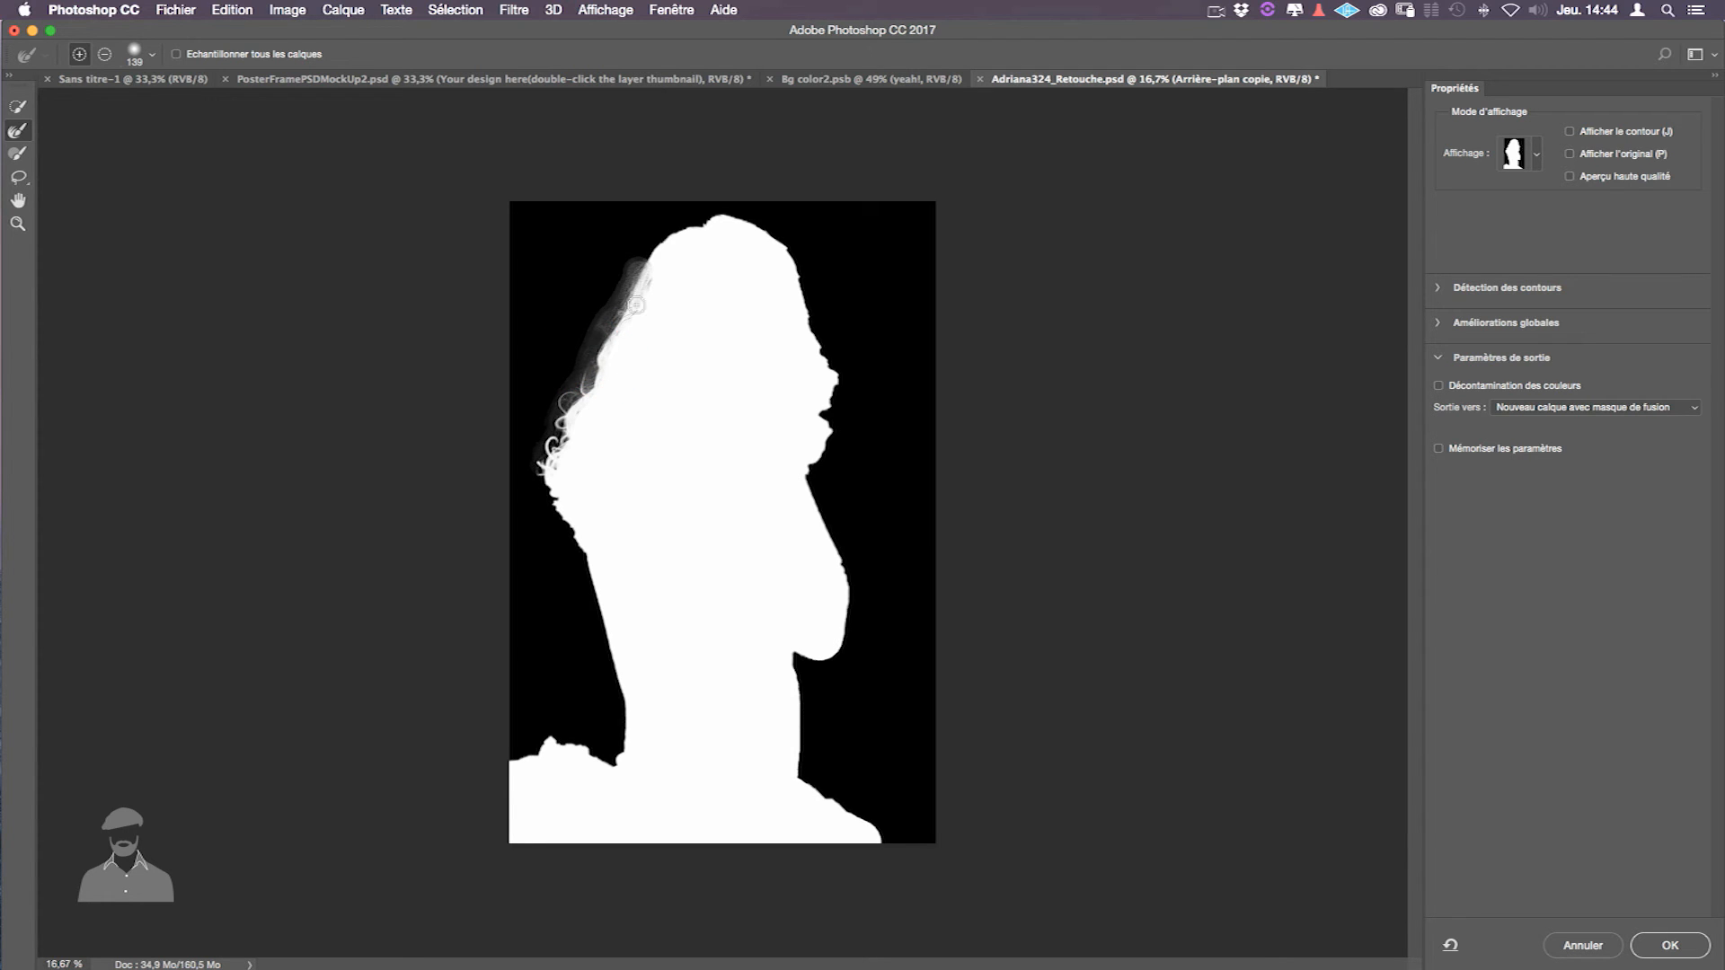
left_click_drag(616, 277, 627, 282)
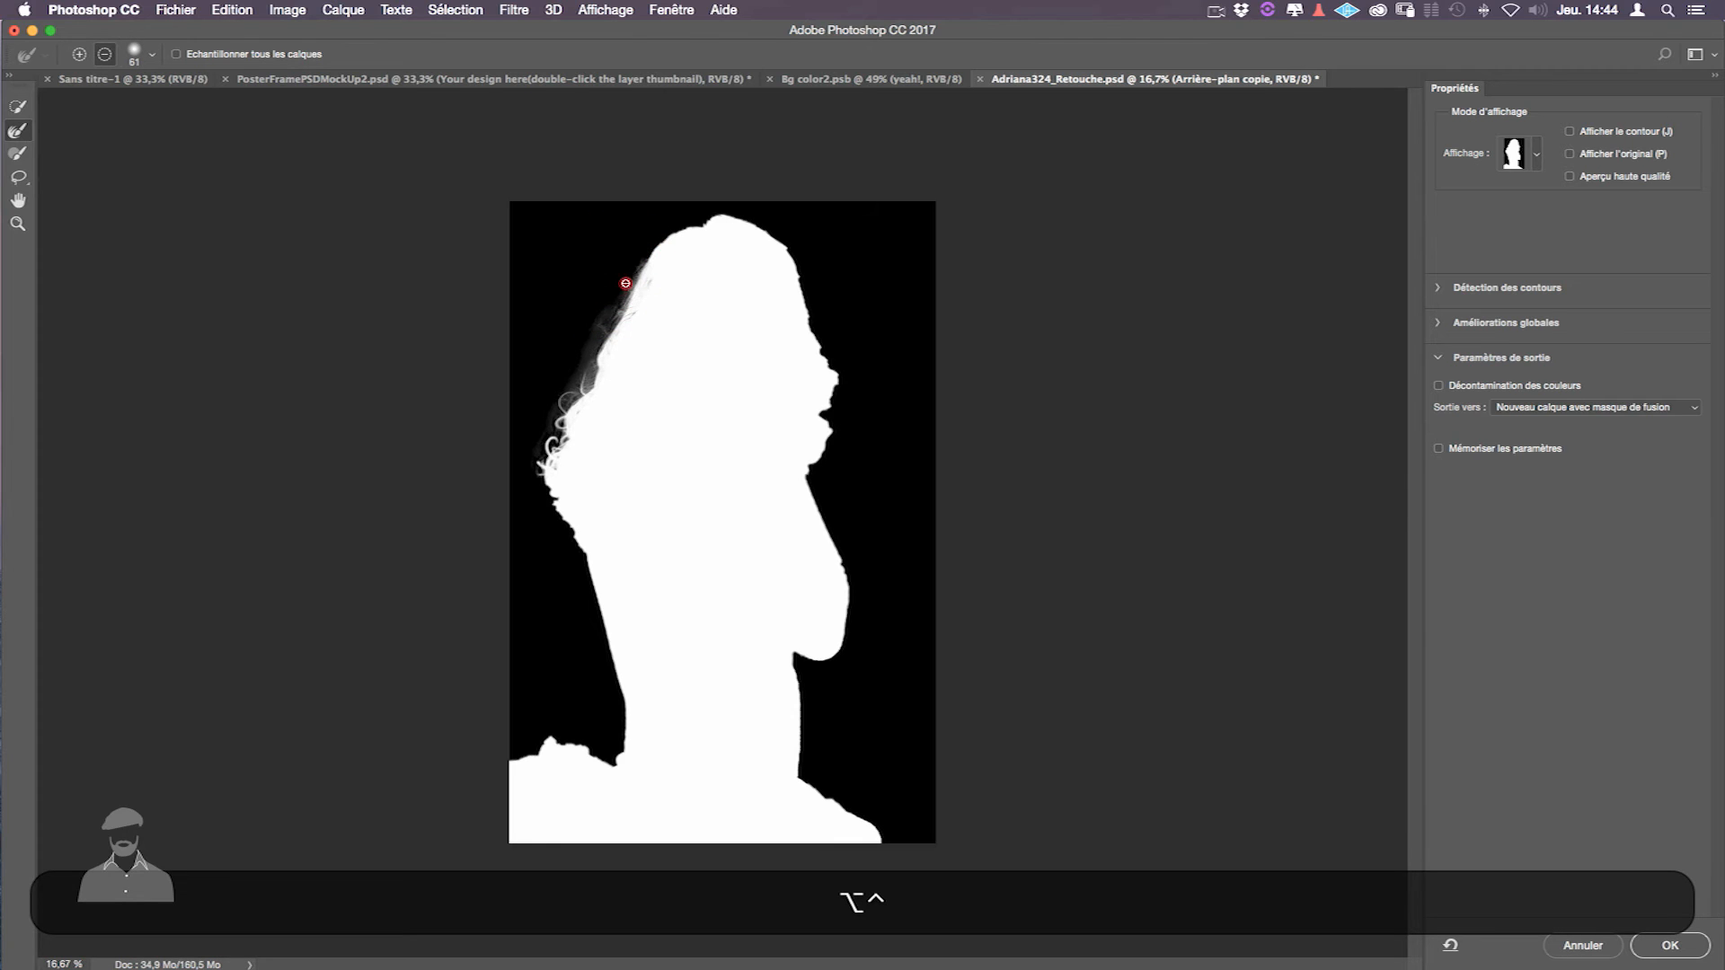
left_click(580, 336, "alt")
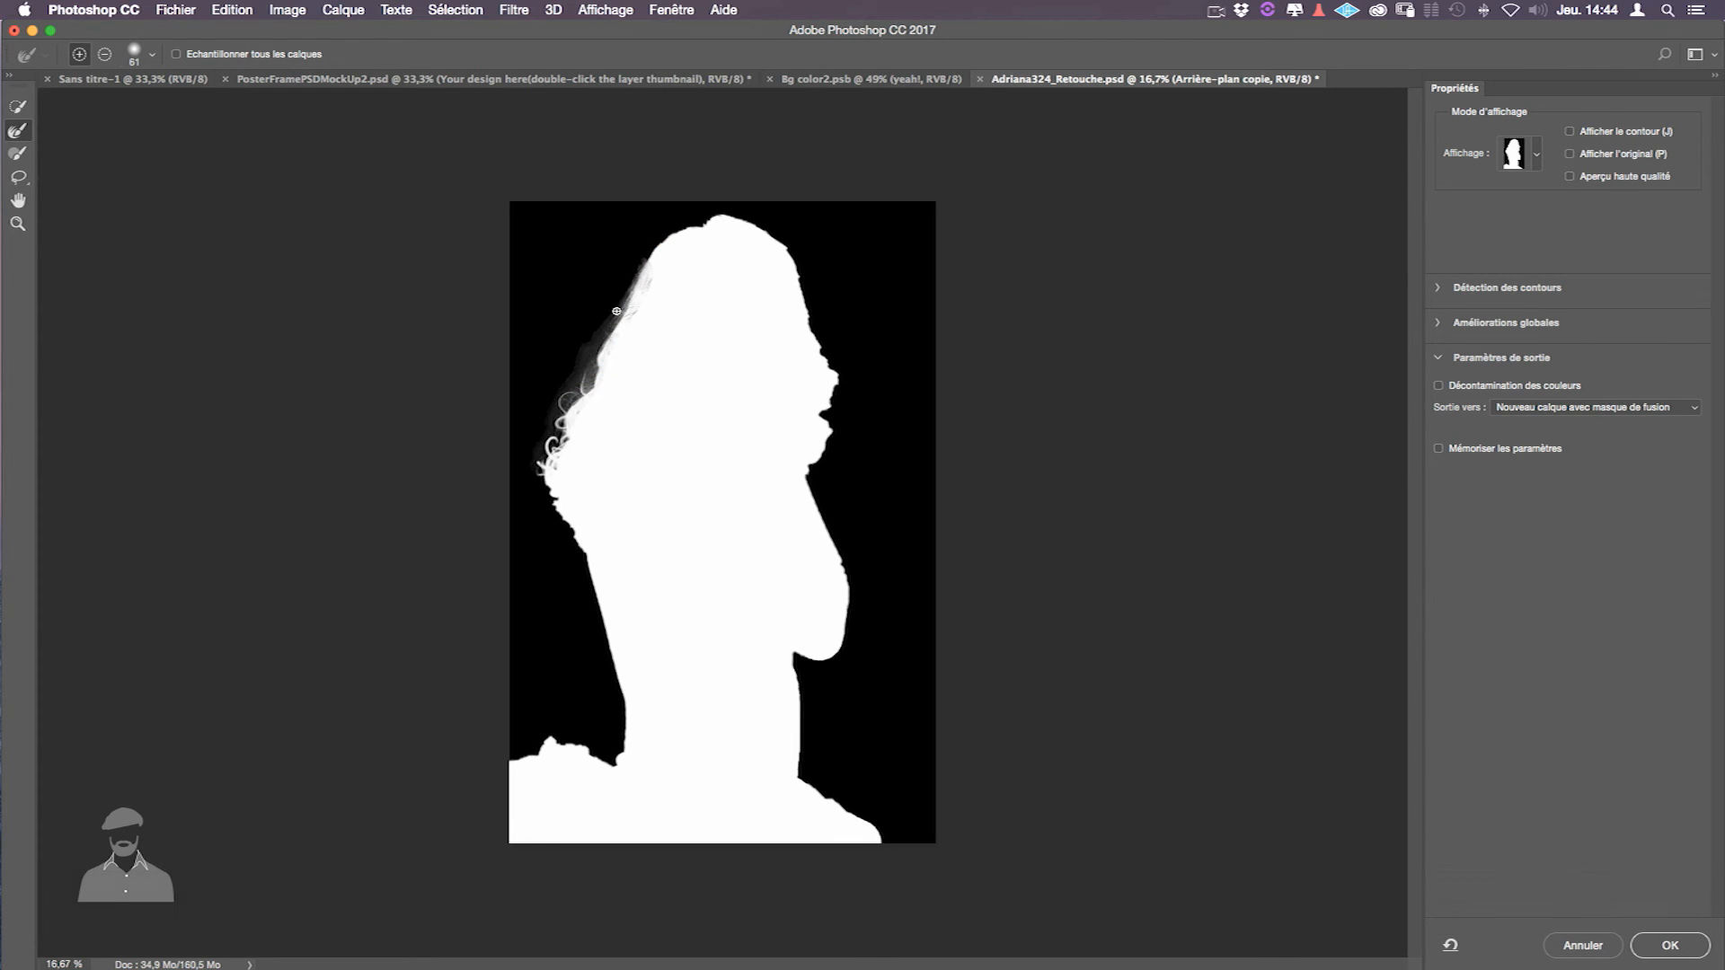
left_click_drag(647, 284, 636, 314)
left_click(668, 258, "alt")
left_click(657, 244)
left_click_drag(676, 233, 713, 218)
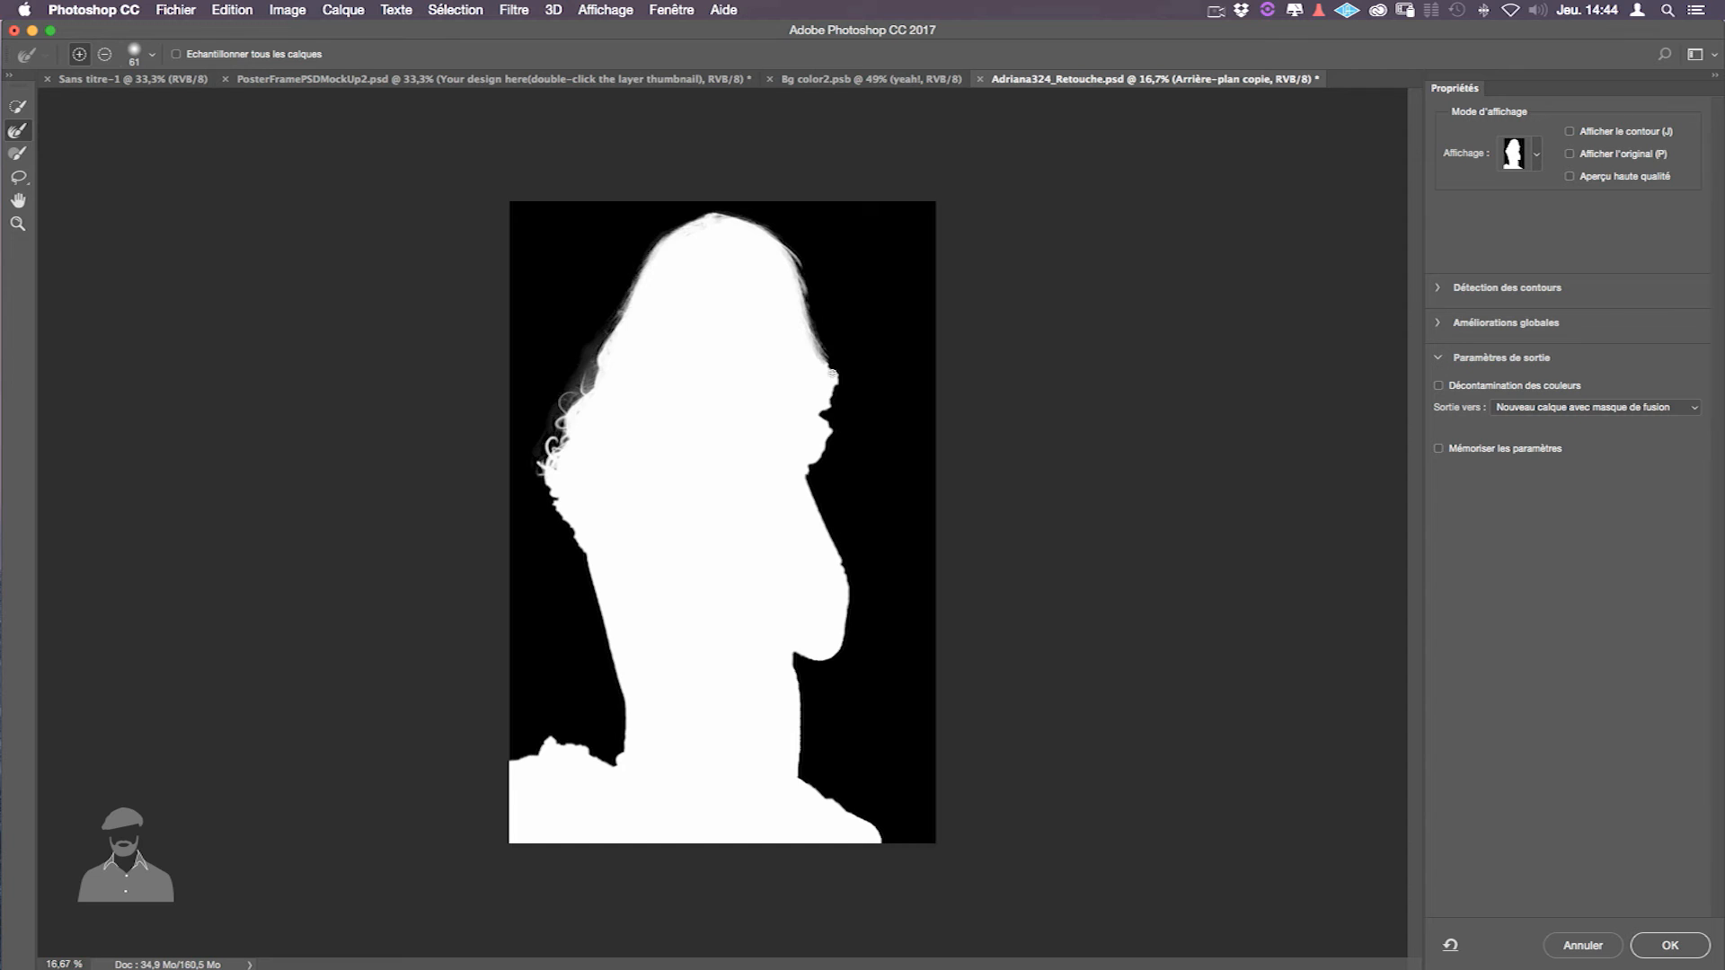
left_click_drag(539, 472, 582, 550)
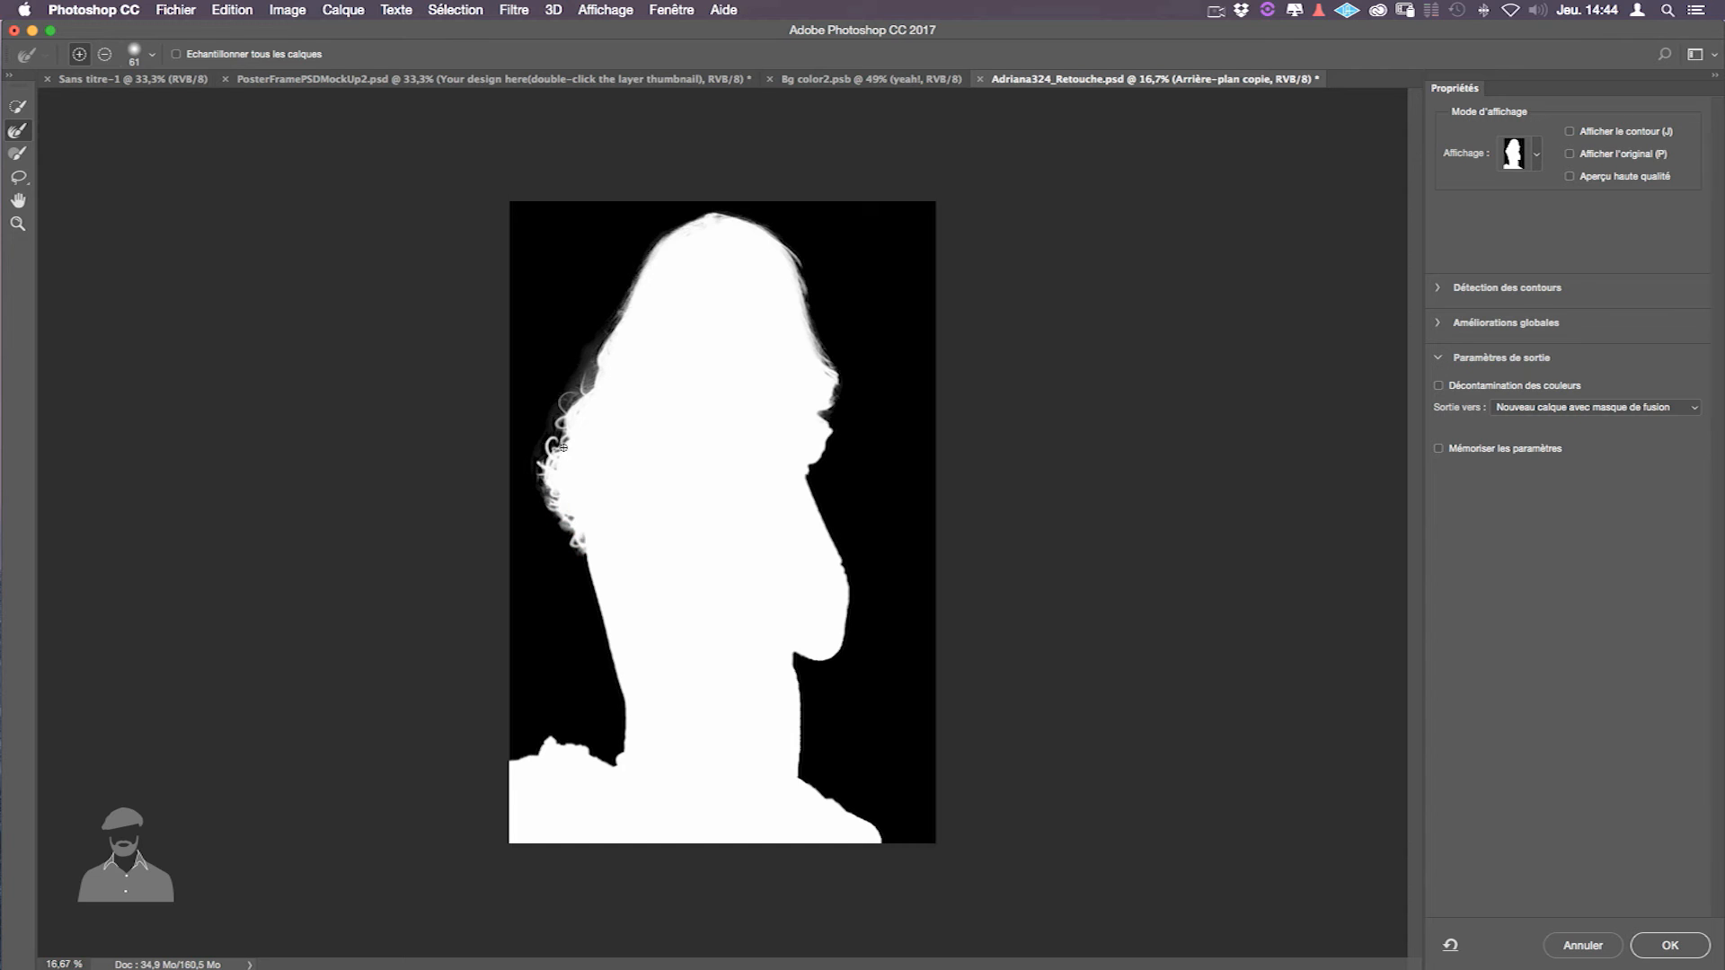
mouse_move(836, 398)
left_mouse_down()
mouse_move(807, 480)
mouse_move(820, 412)
left_mouse_up()
key("alt")
mouse_move(684, 238)
left_mouse_down()
mouse_move(720, 224)
mouse_move(687, 230)
left_mouse_up()
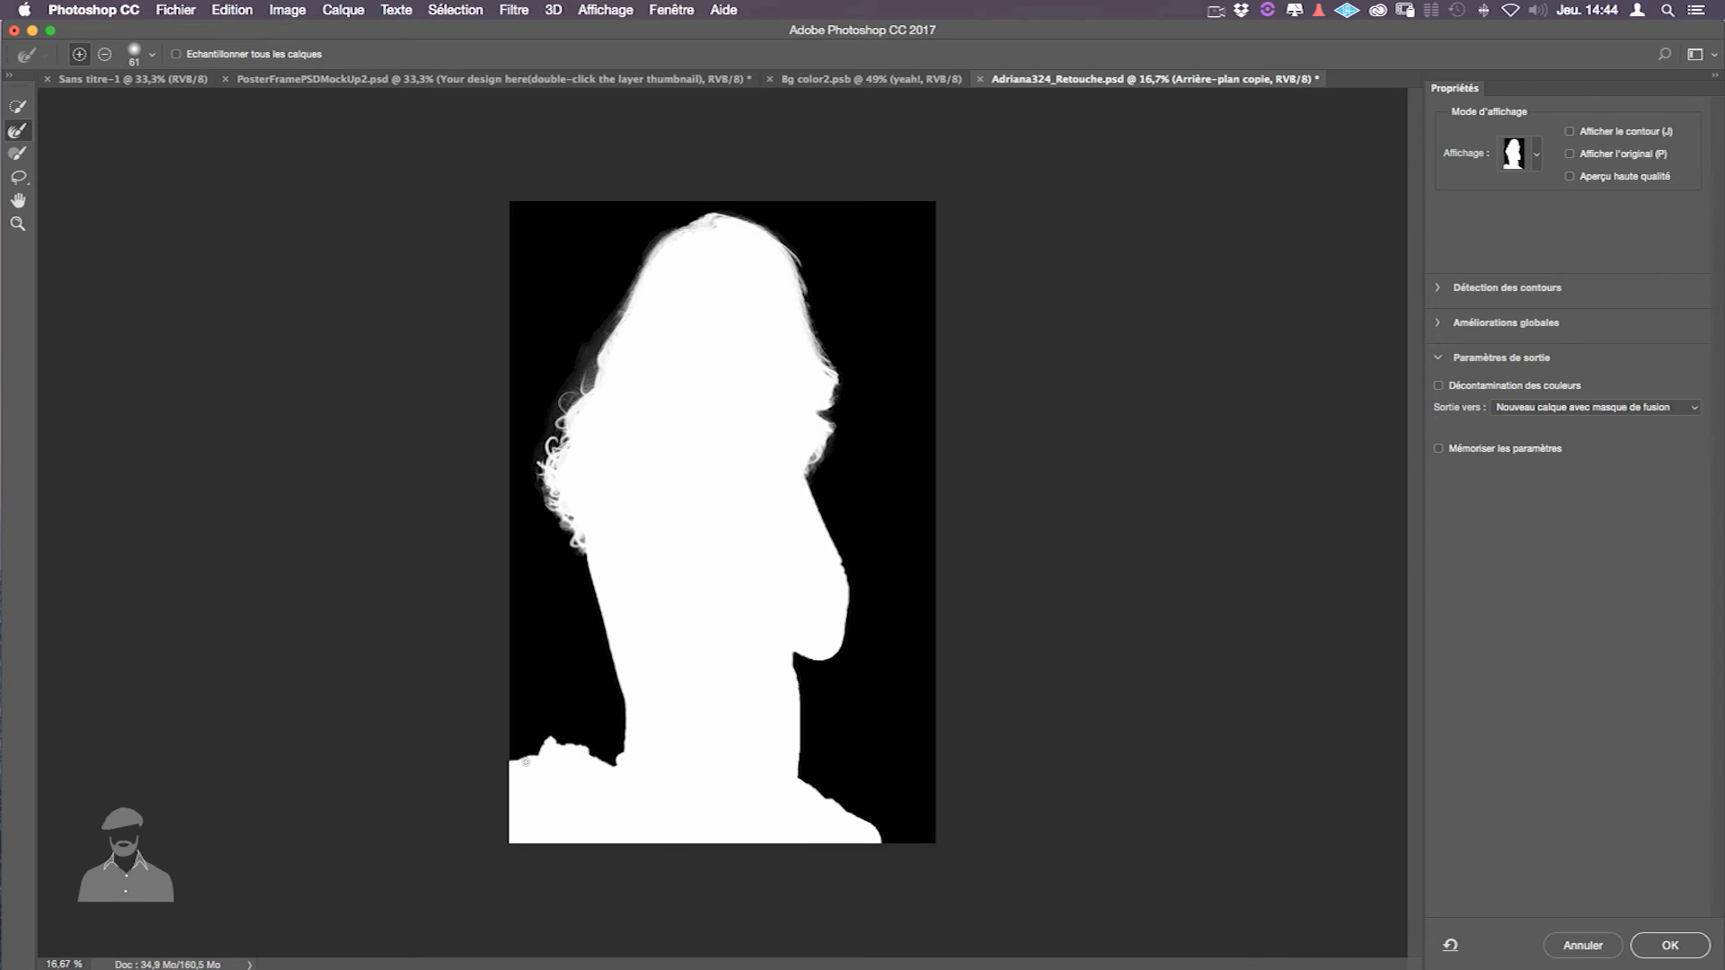
- Clean up the ragged left shoulder edge with the refine brush and the Lasso
left_click_drag(517, 759, 532, 759)
left_click_drag(547, 741, 604, 761)
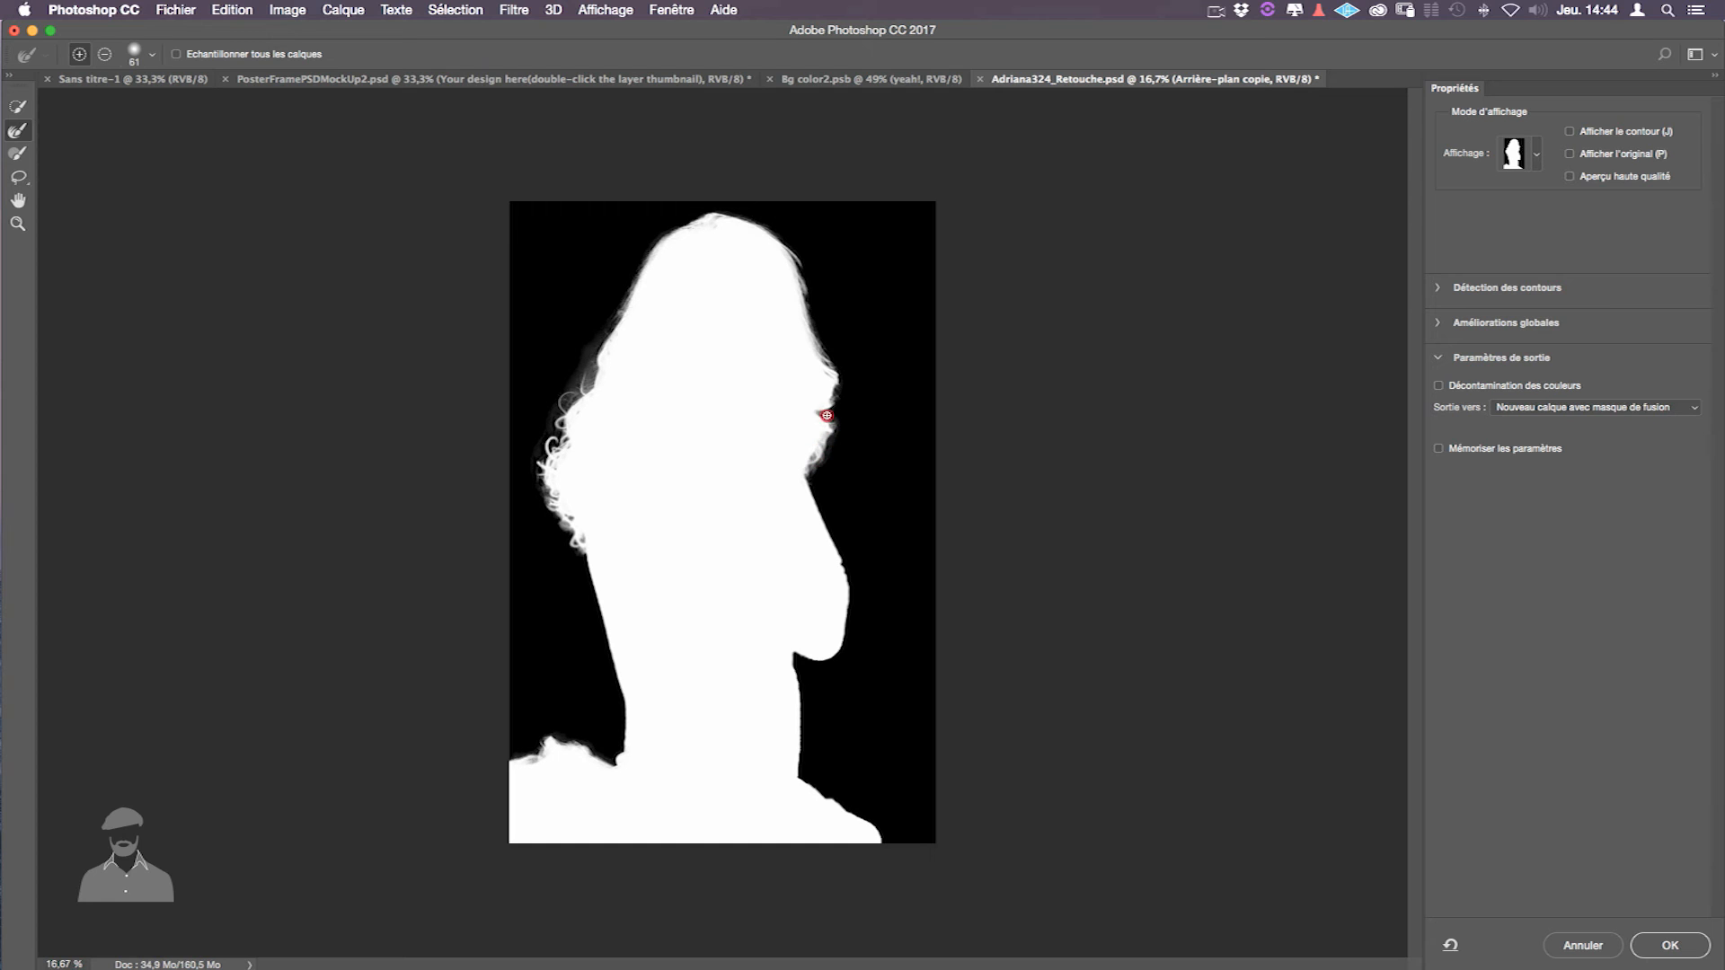
left_click(18, 177)
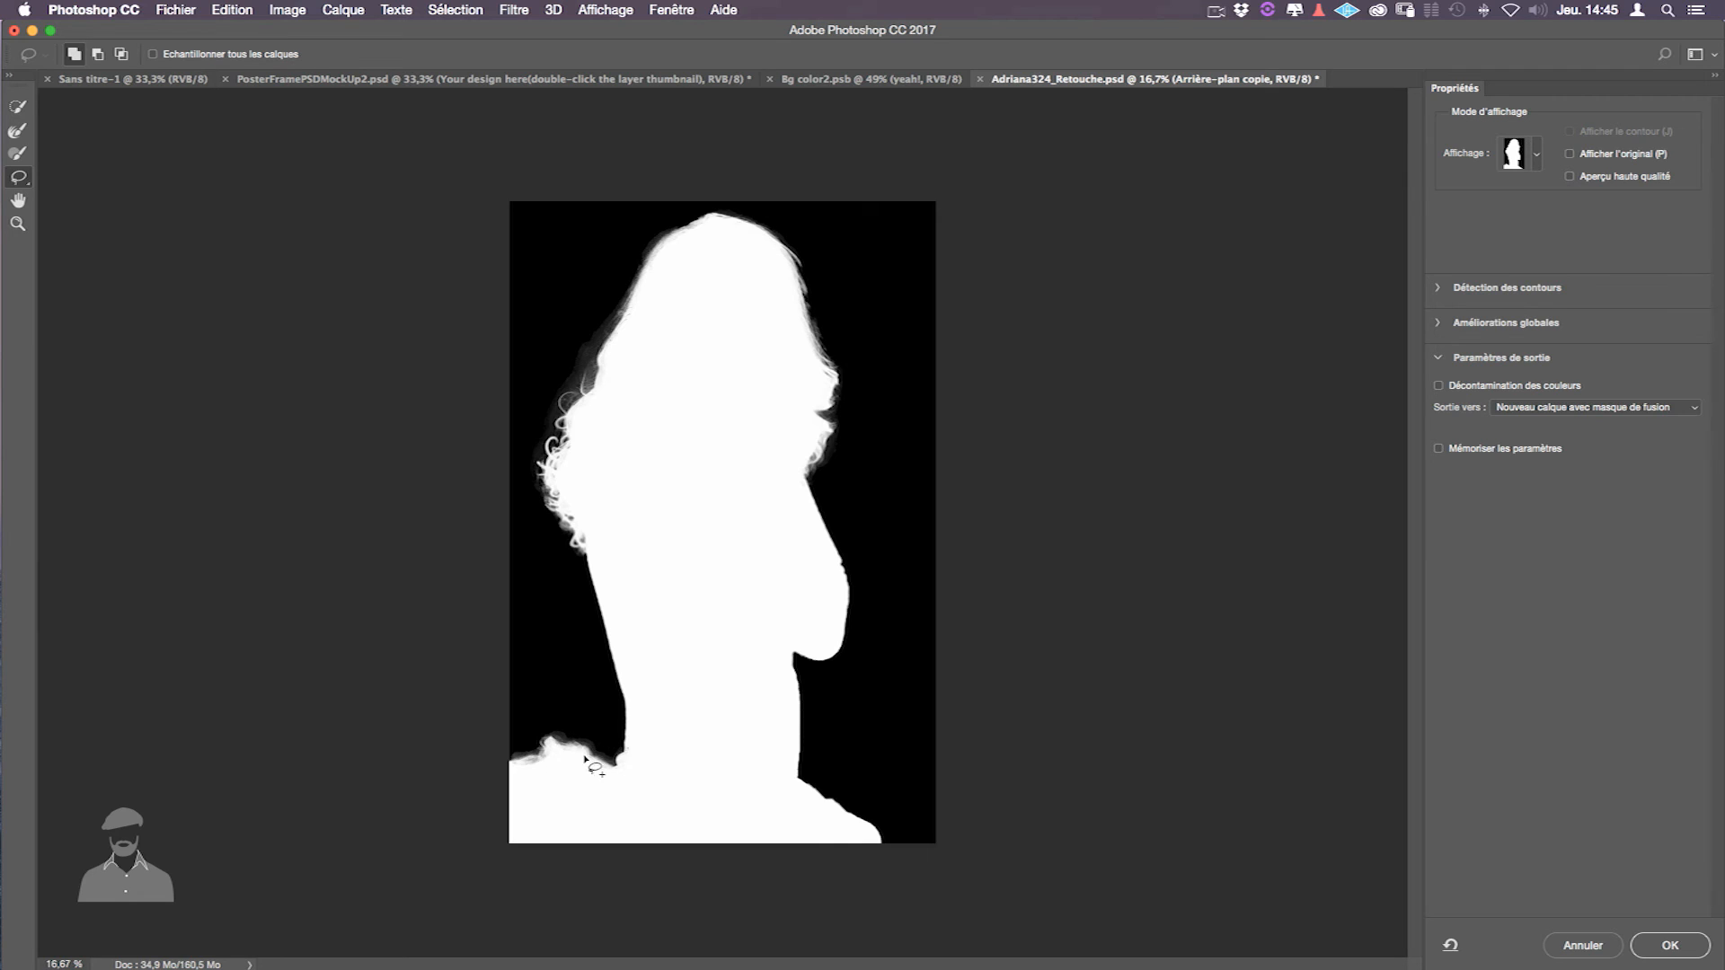
mouse_move(513, 764)
left_mouse_down()
mouse_move(542, 778)
mouse_move(522, 764)
mouse_move(545, 749)
mouse_move(547, 765)
left_mouse_up()
mouse_move(660, 263)
left_mouse_down()
mouse_move(679, 241)
mouse_move(713, 258)
left_mouse_up()
left_click(18, 106)
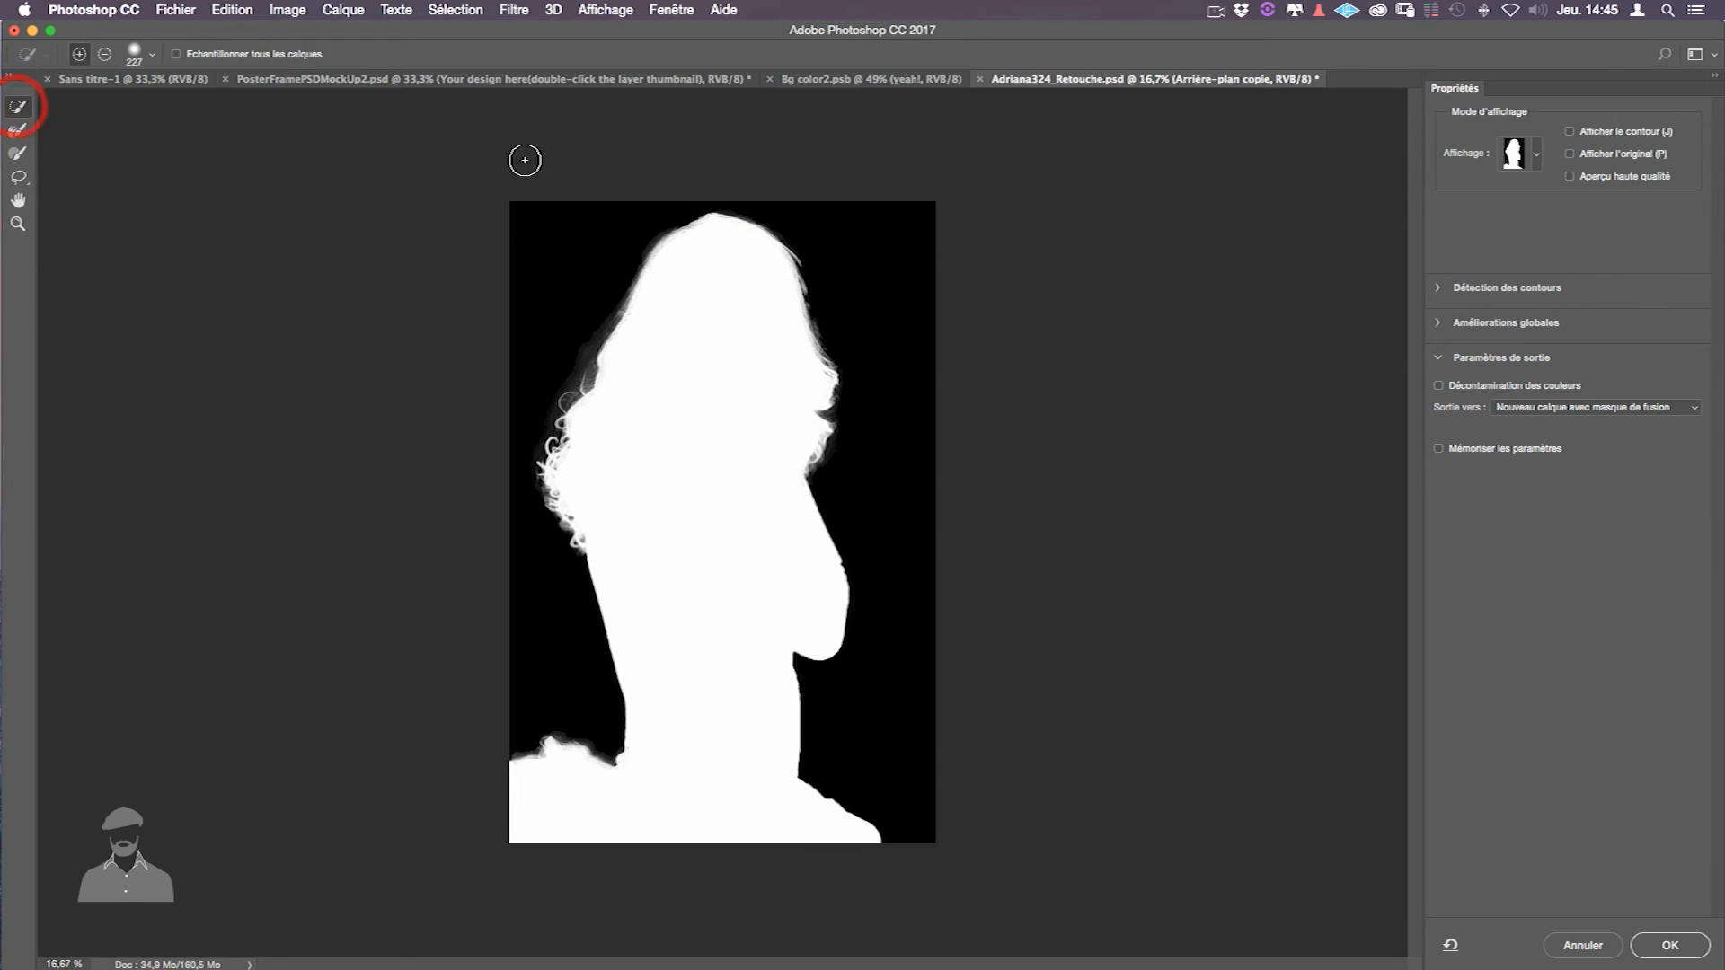
- Raise the edge contrast to 20 % while previewing the cutout as a black-and-white mask
left_click(1539, 157)
left_click(1506, 191)
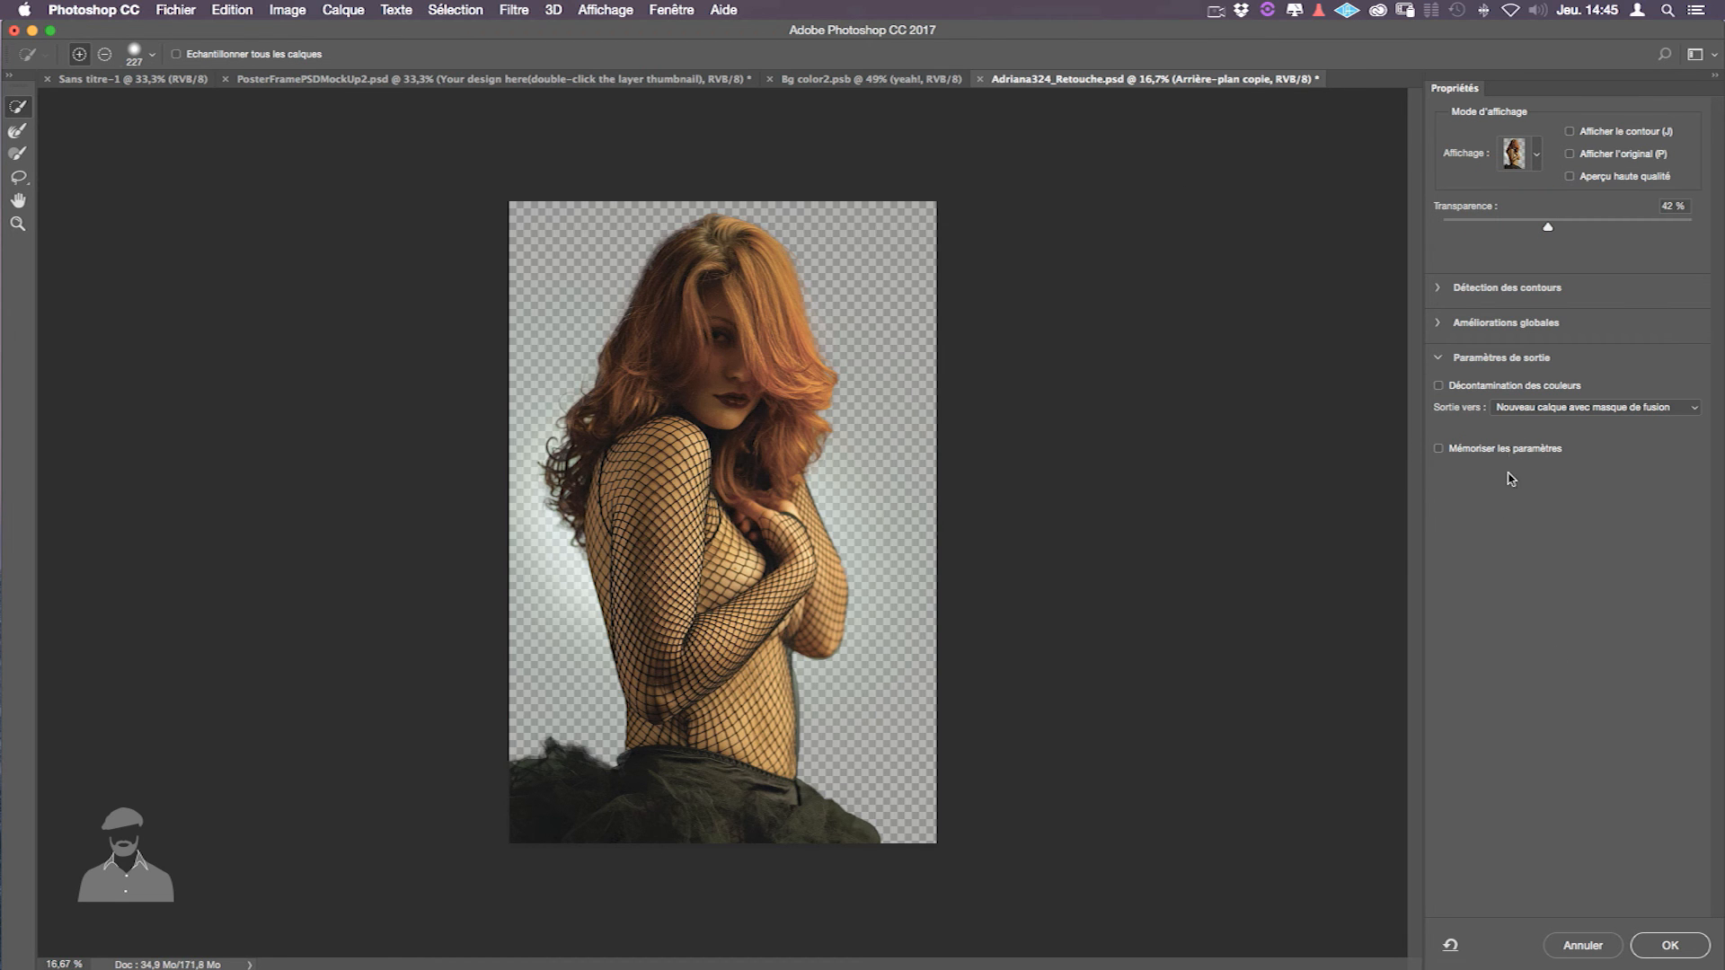
left_click(1438, 289)
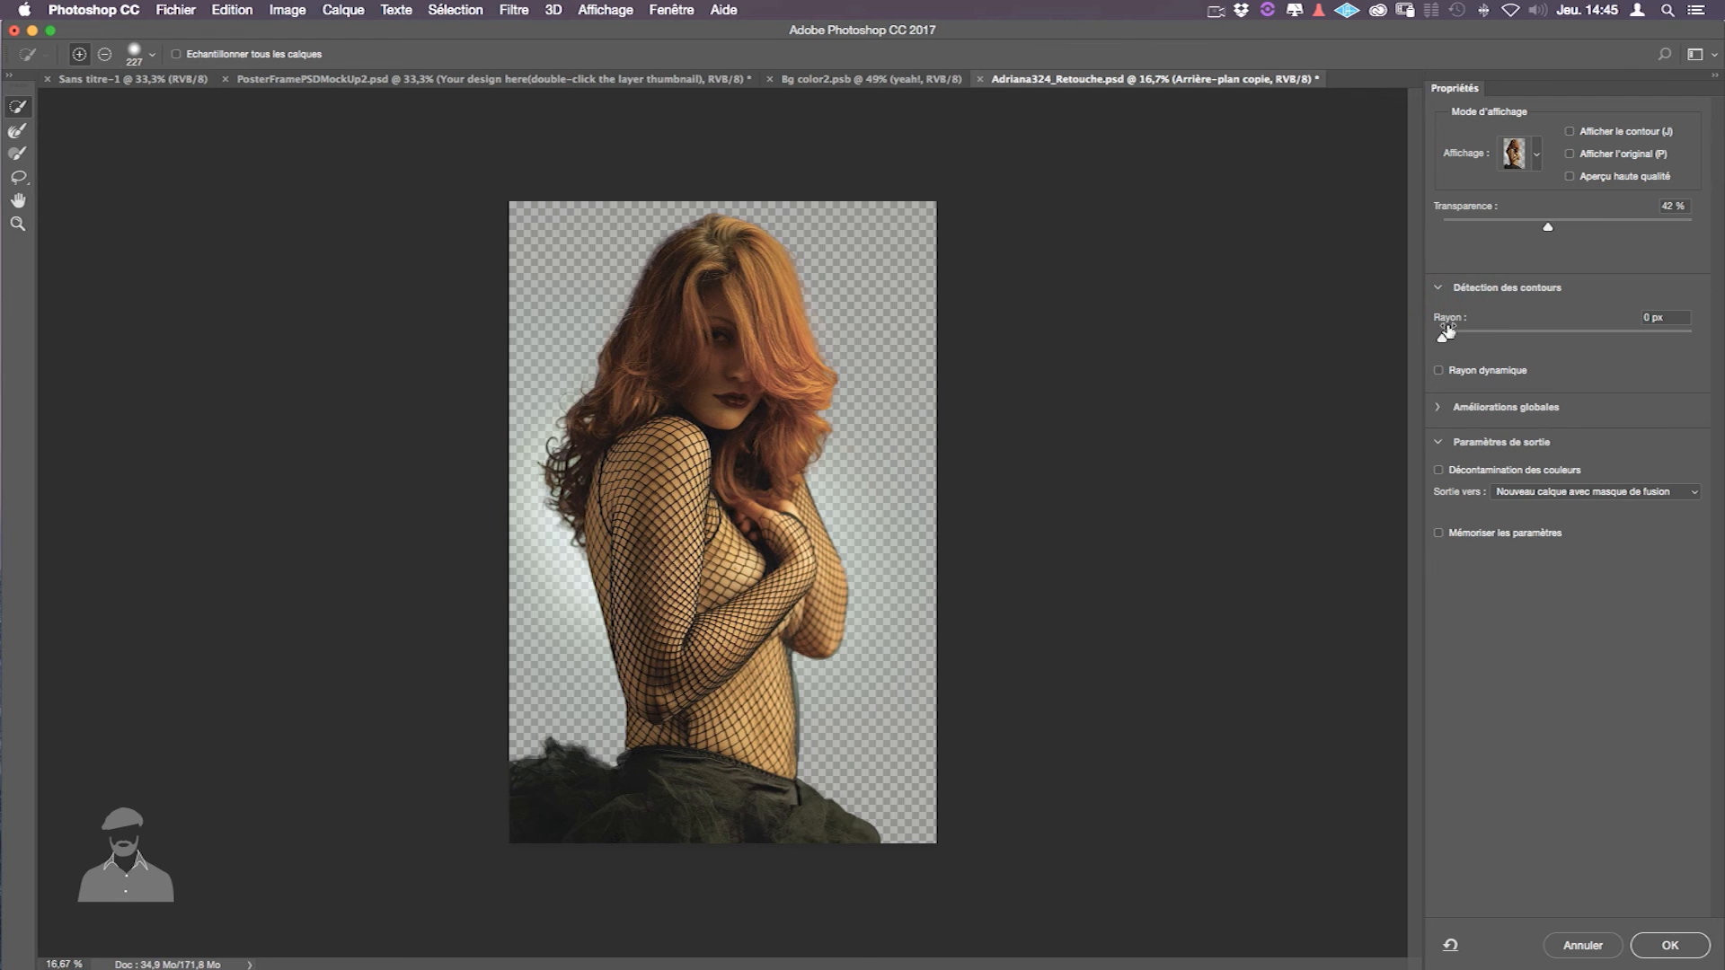
left_click(1440, 407)
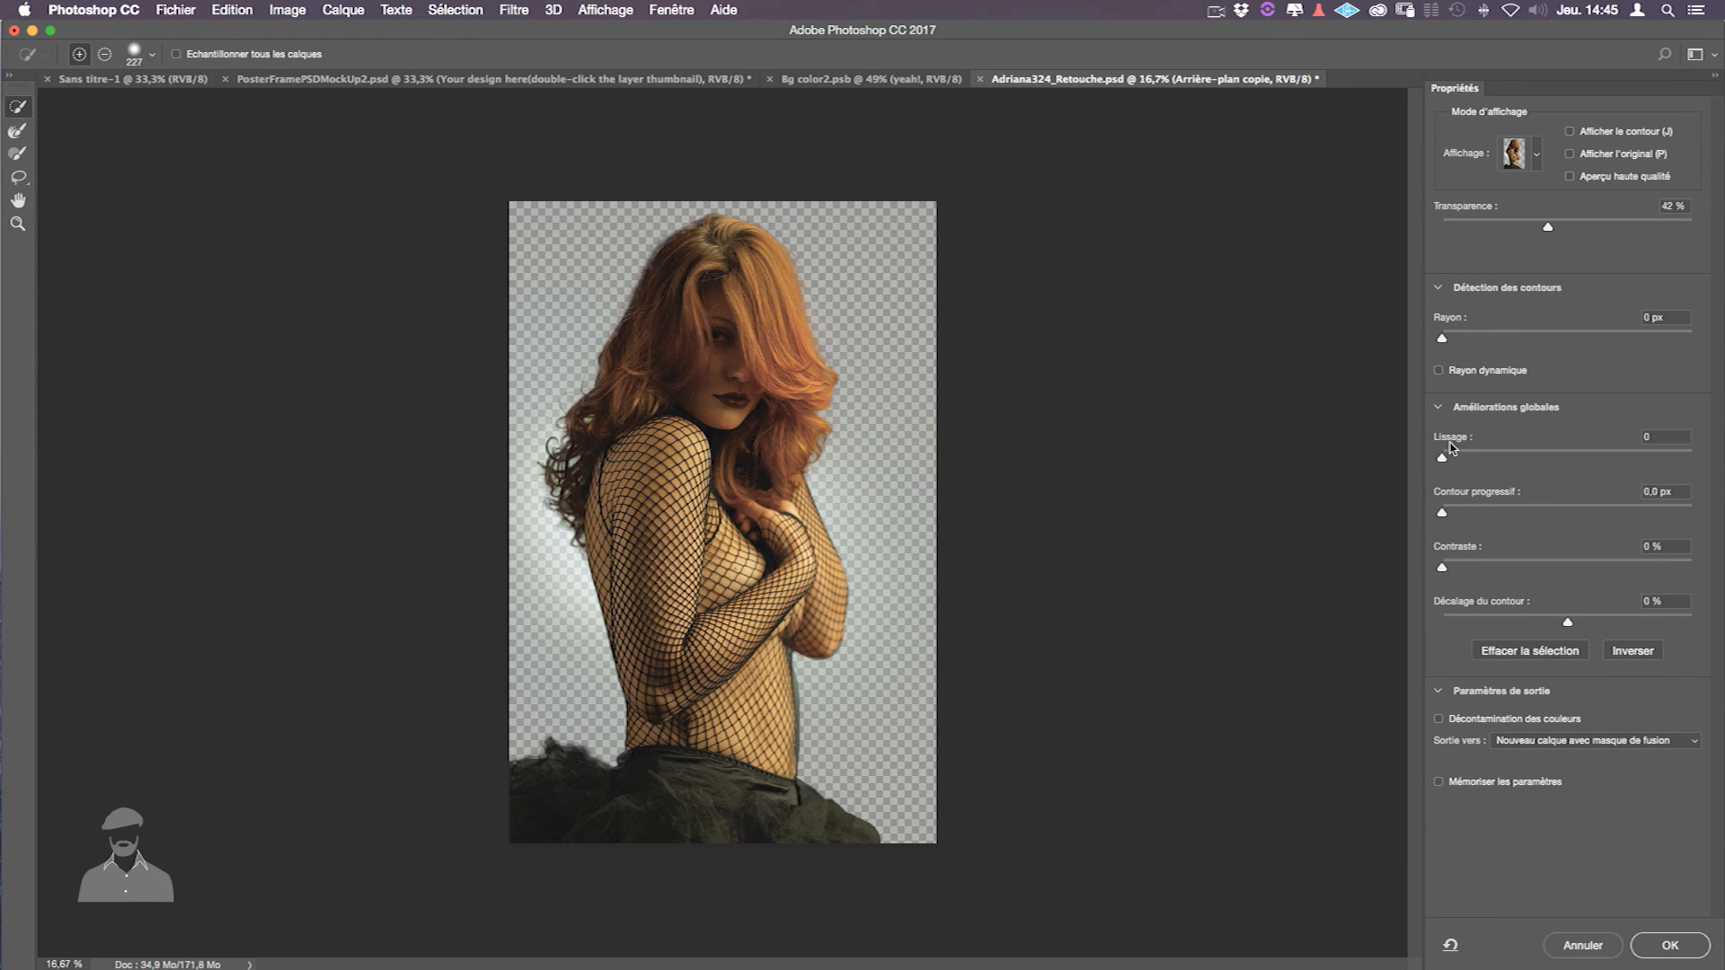
left_click(1533, 157)
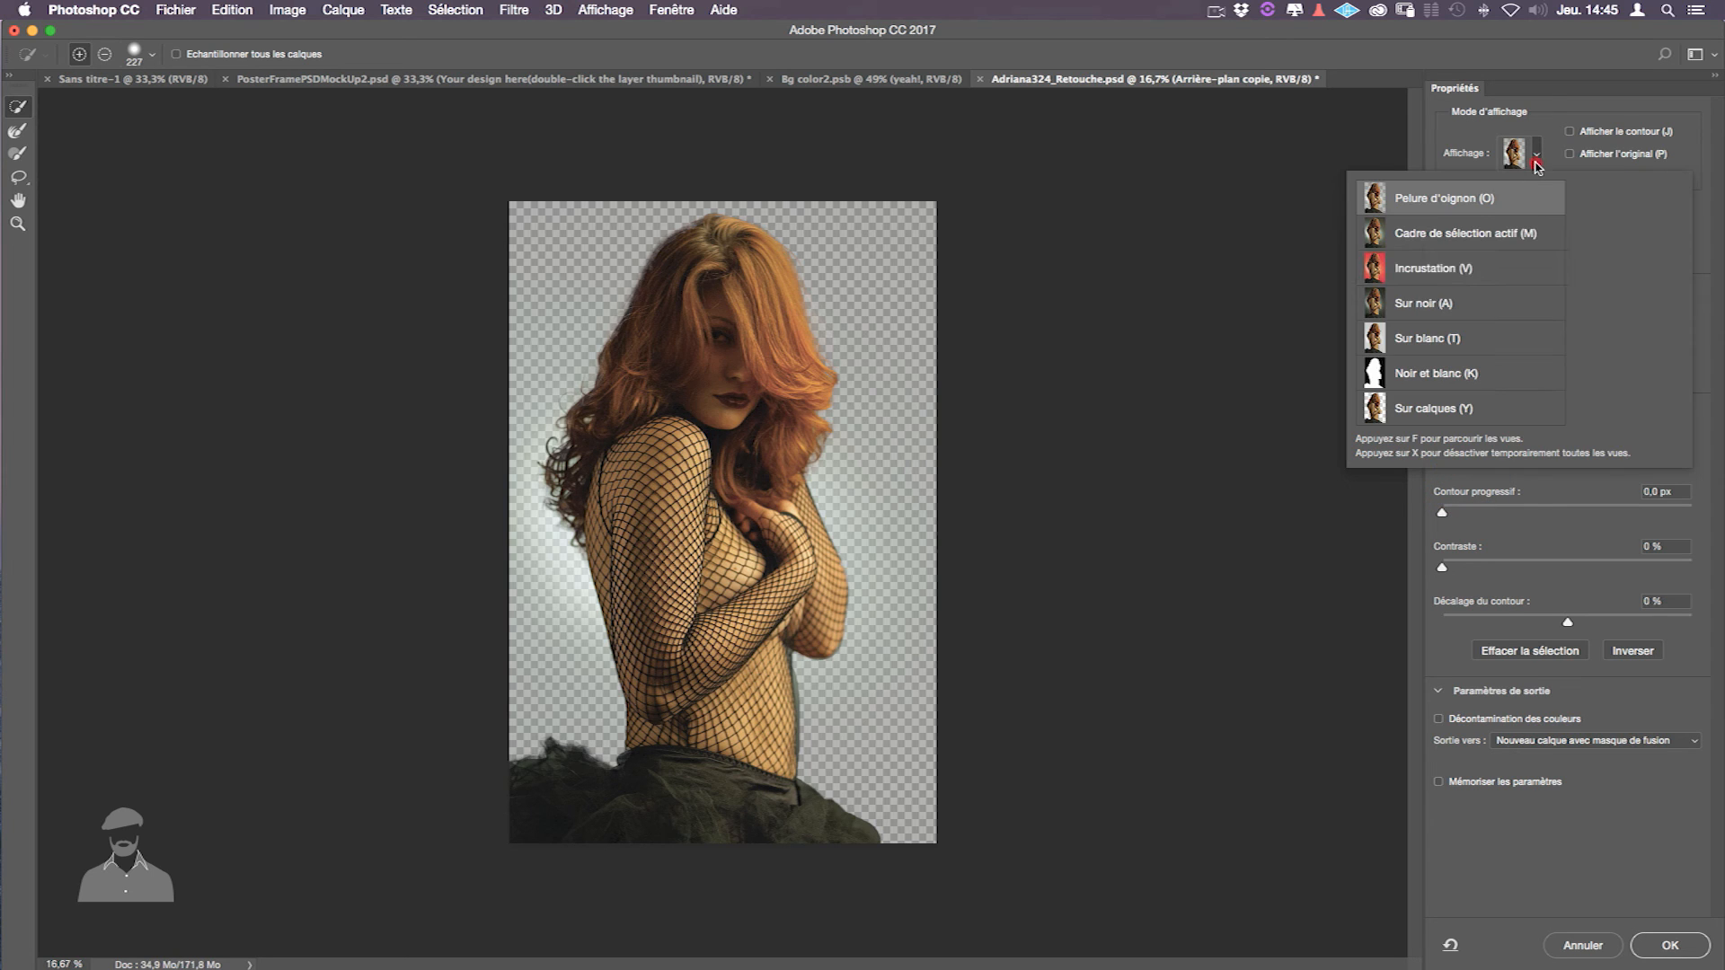
left_click(1477, 378)
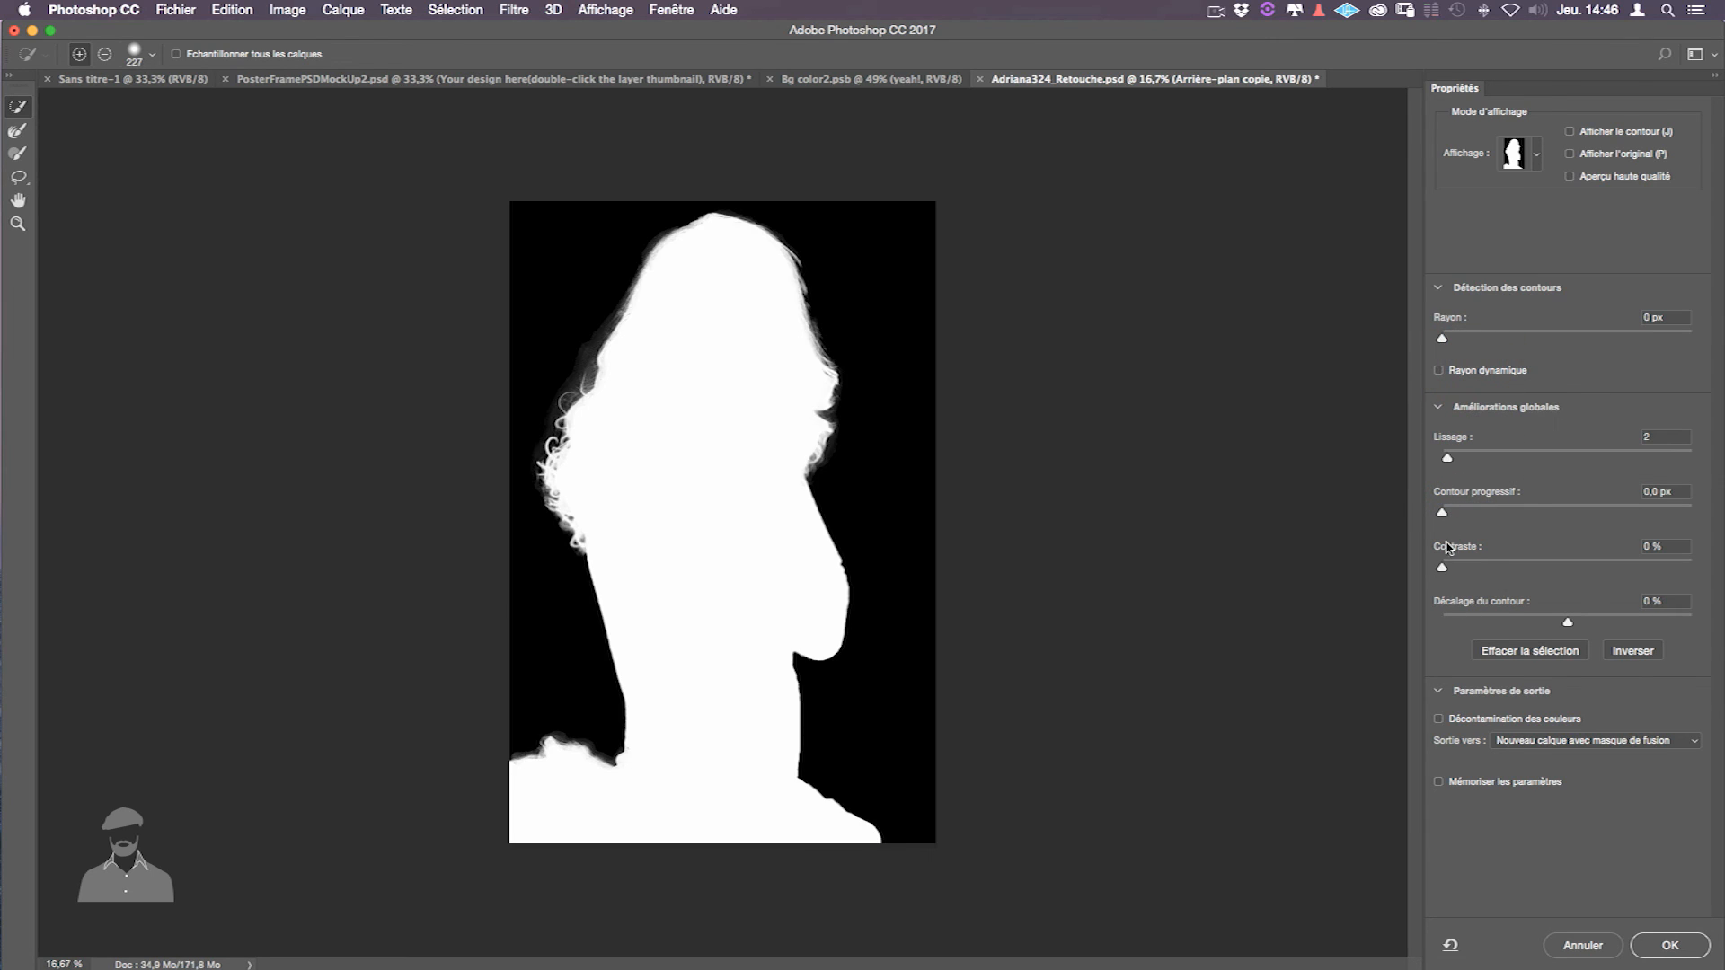
left_click_drag(1444, 567, 1498, 570)
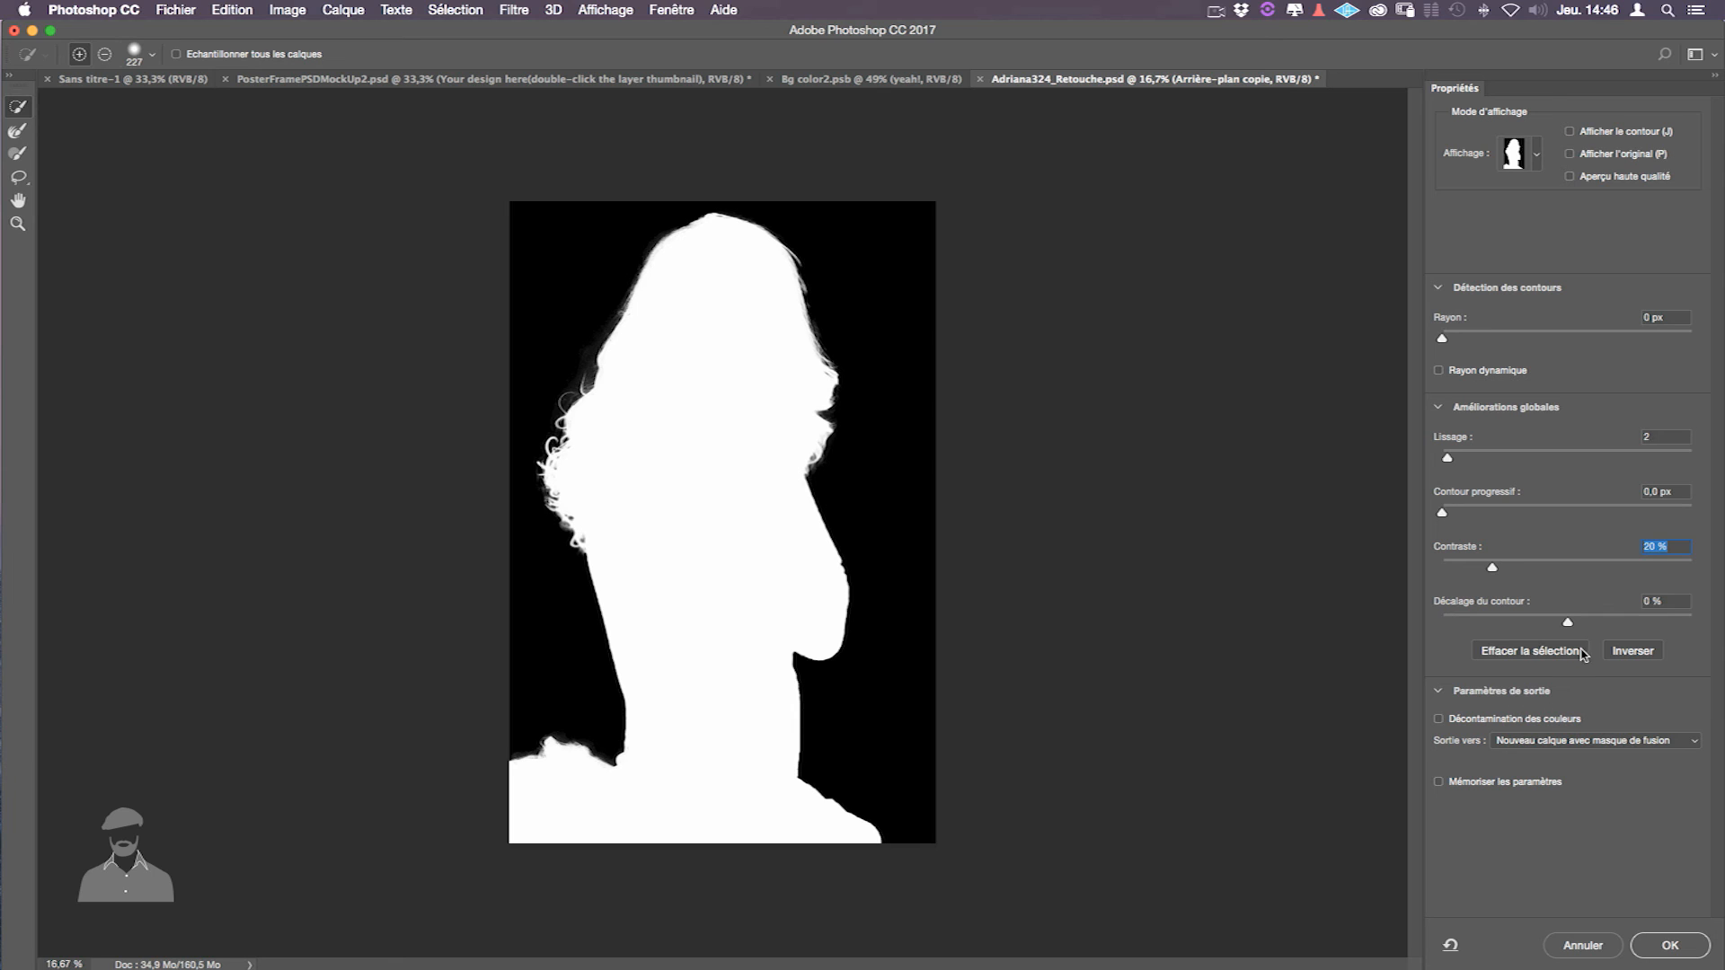
- Output the refined selection to a new layer with layer mask
left_click(1446, 291)
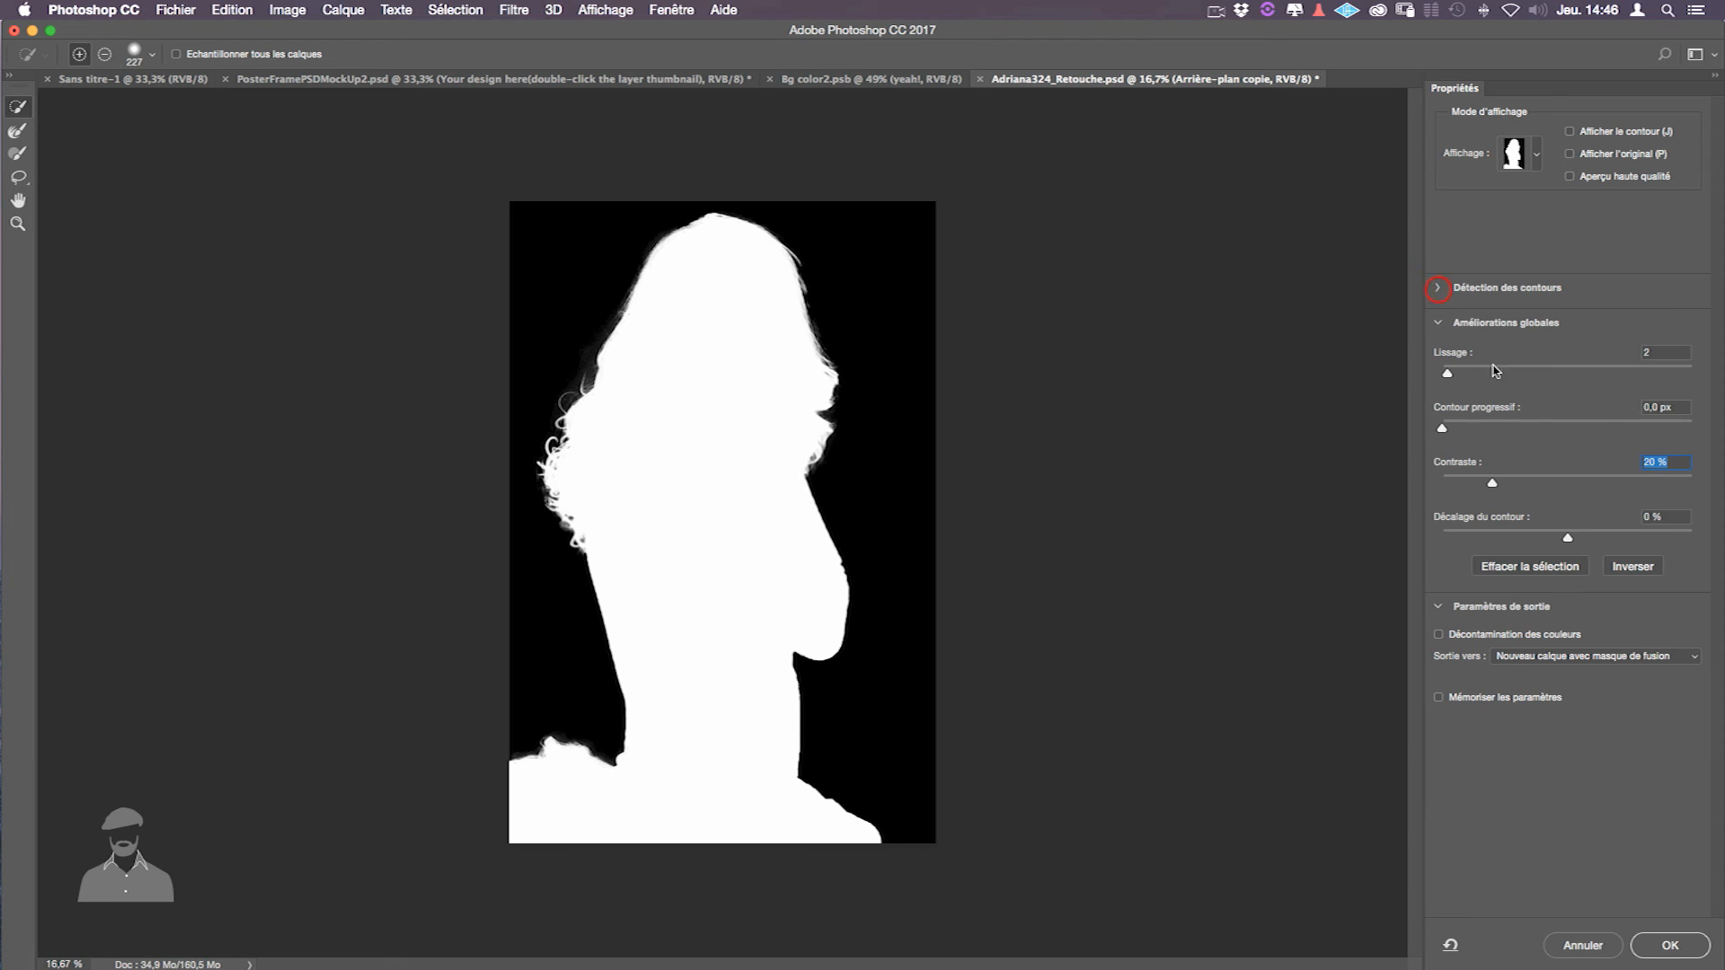
left_click(1441, 324)
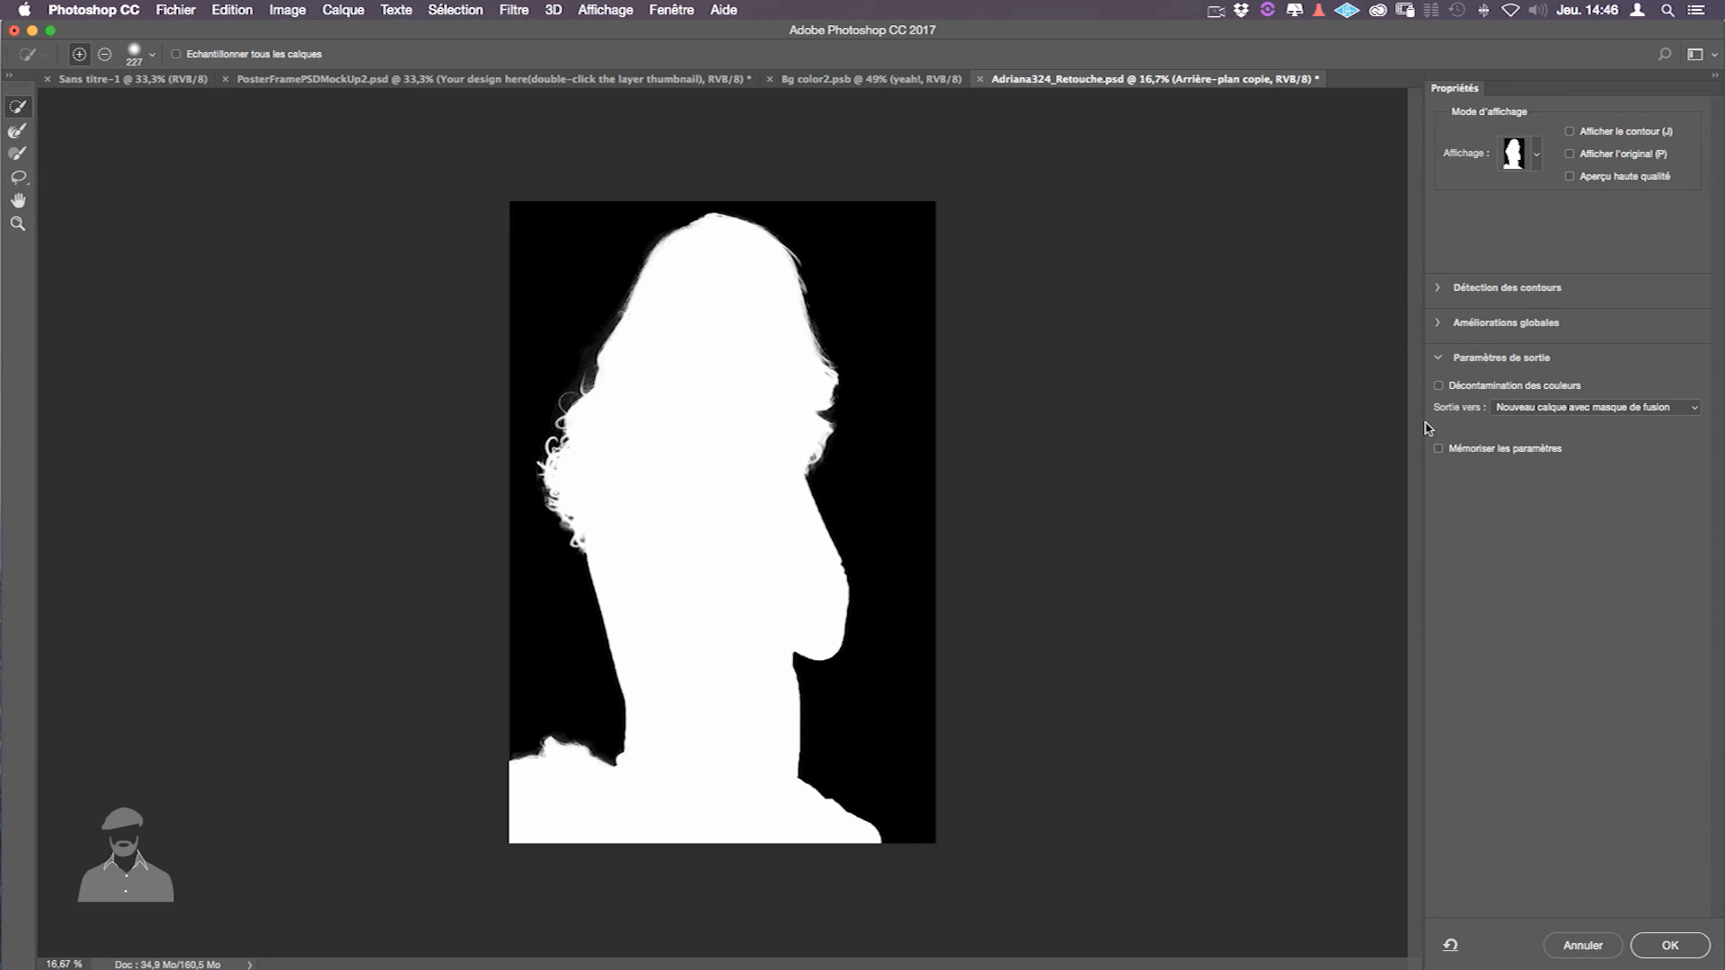
left_click(1540, 408)
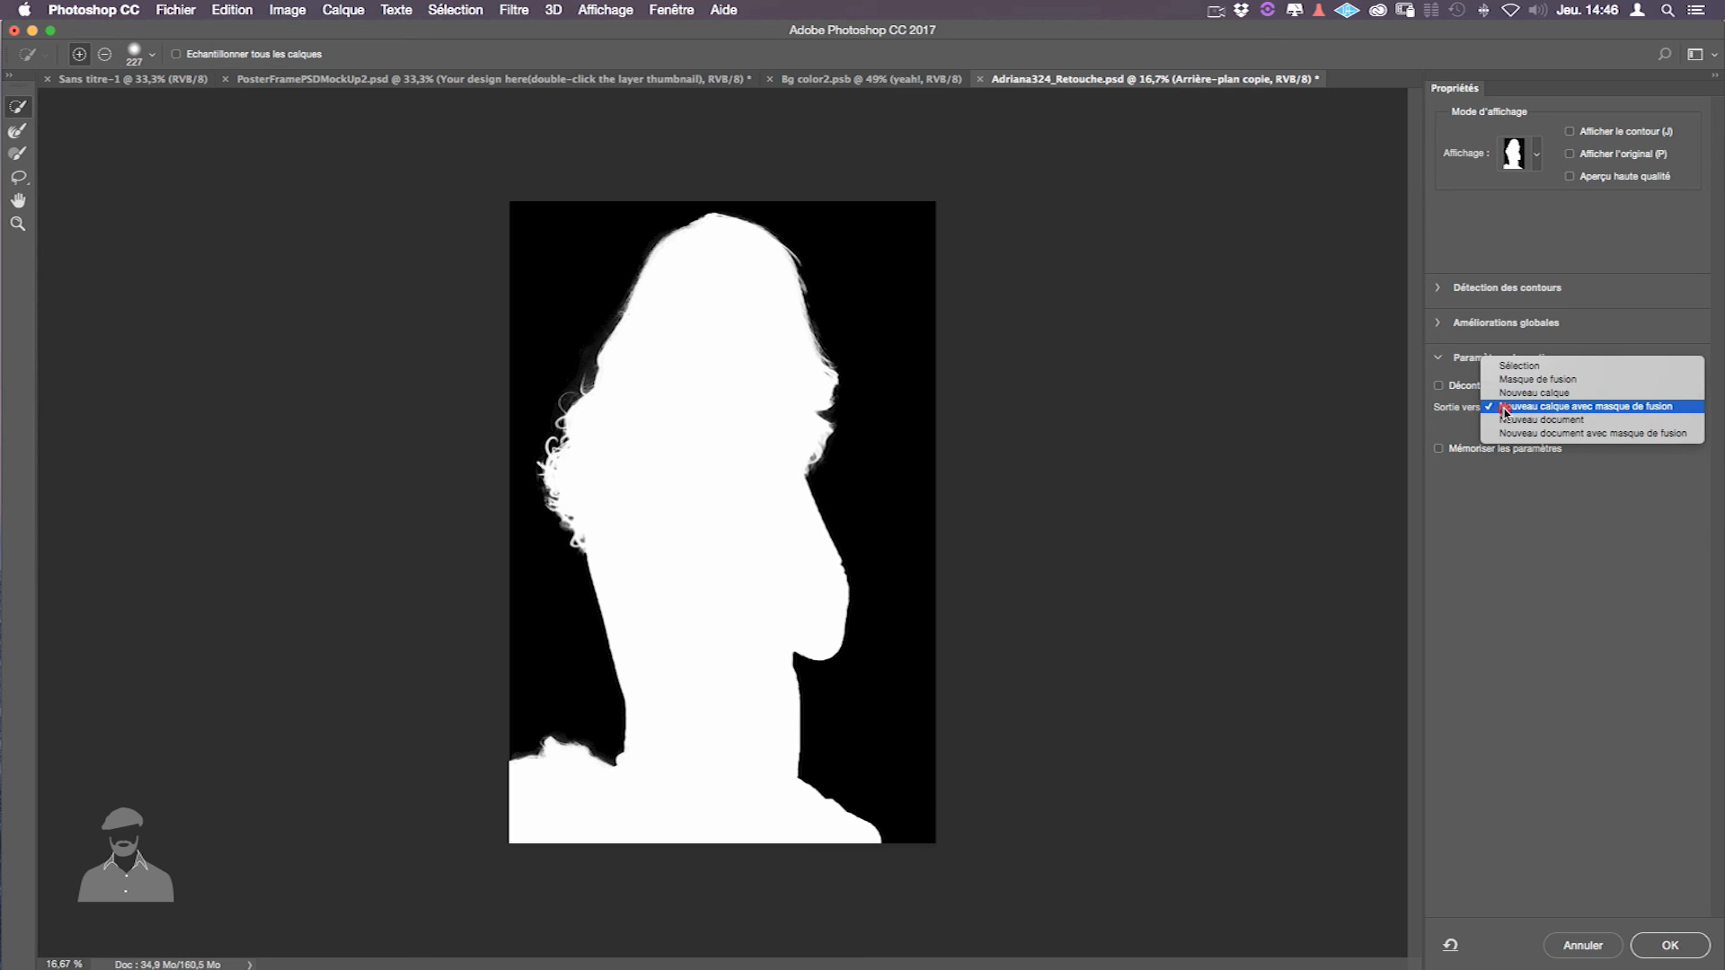
left_click(1629, 412)
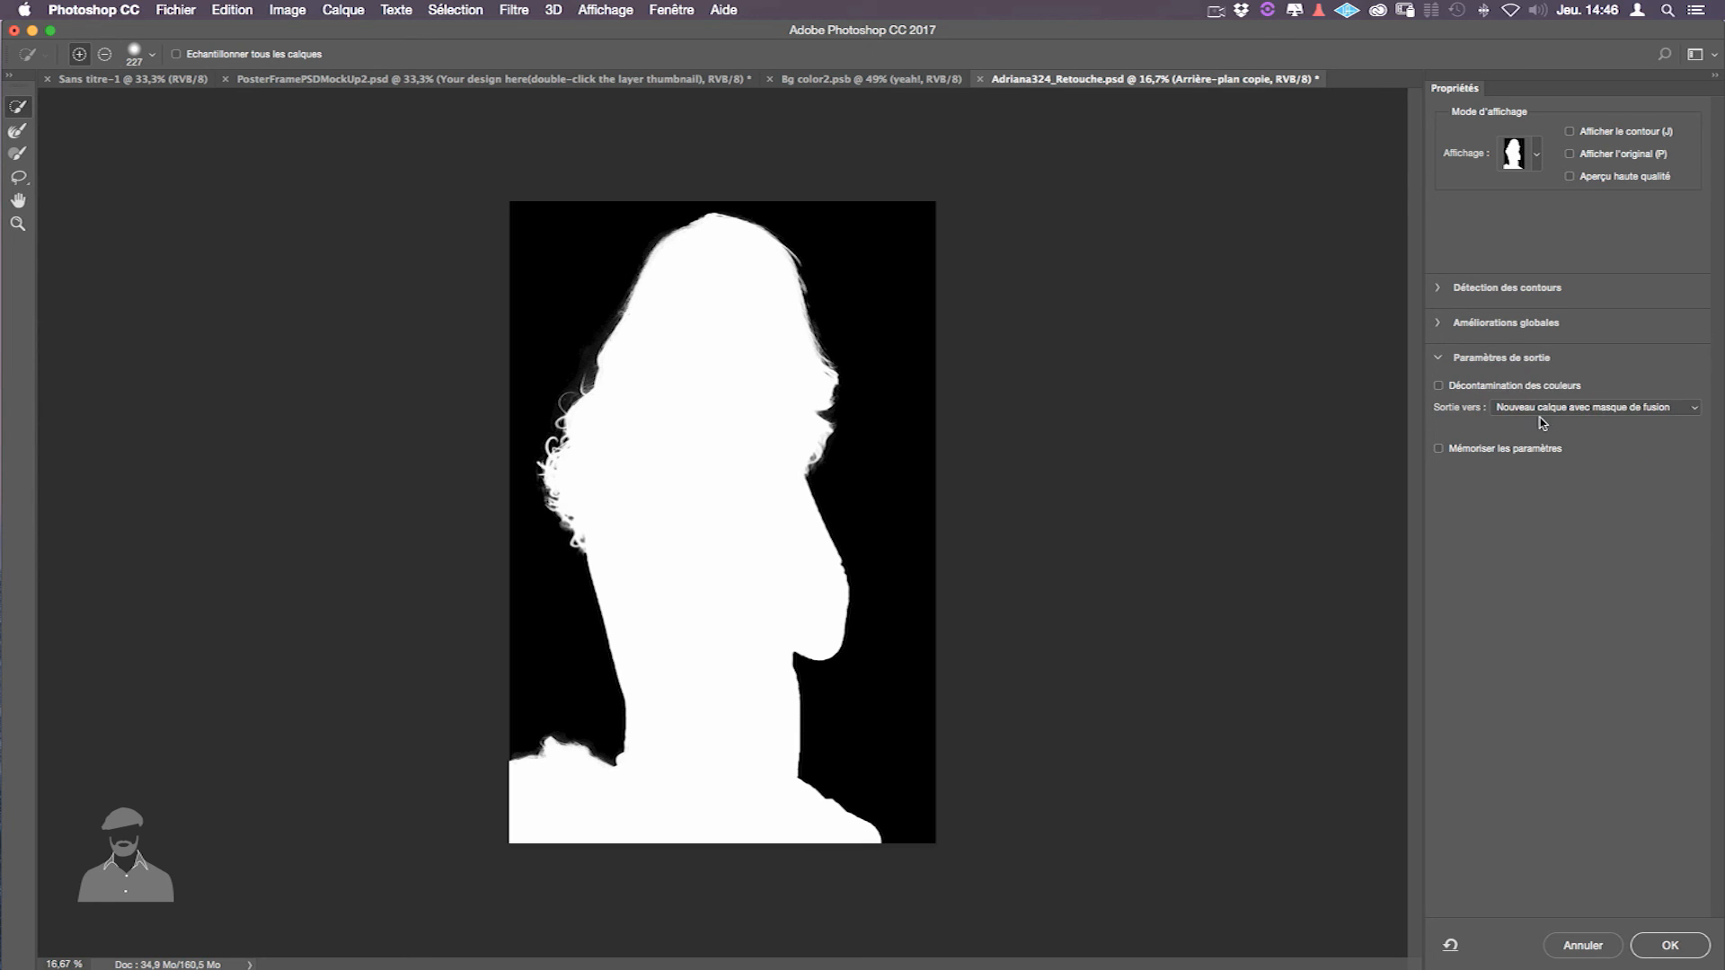
left_click(1668, 946)
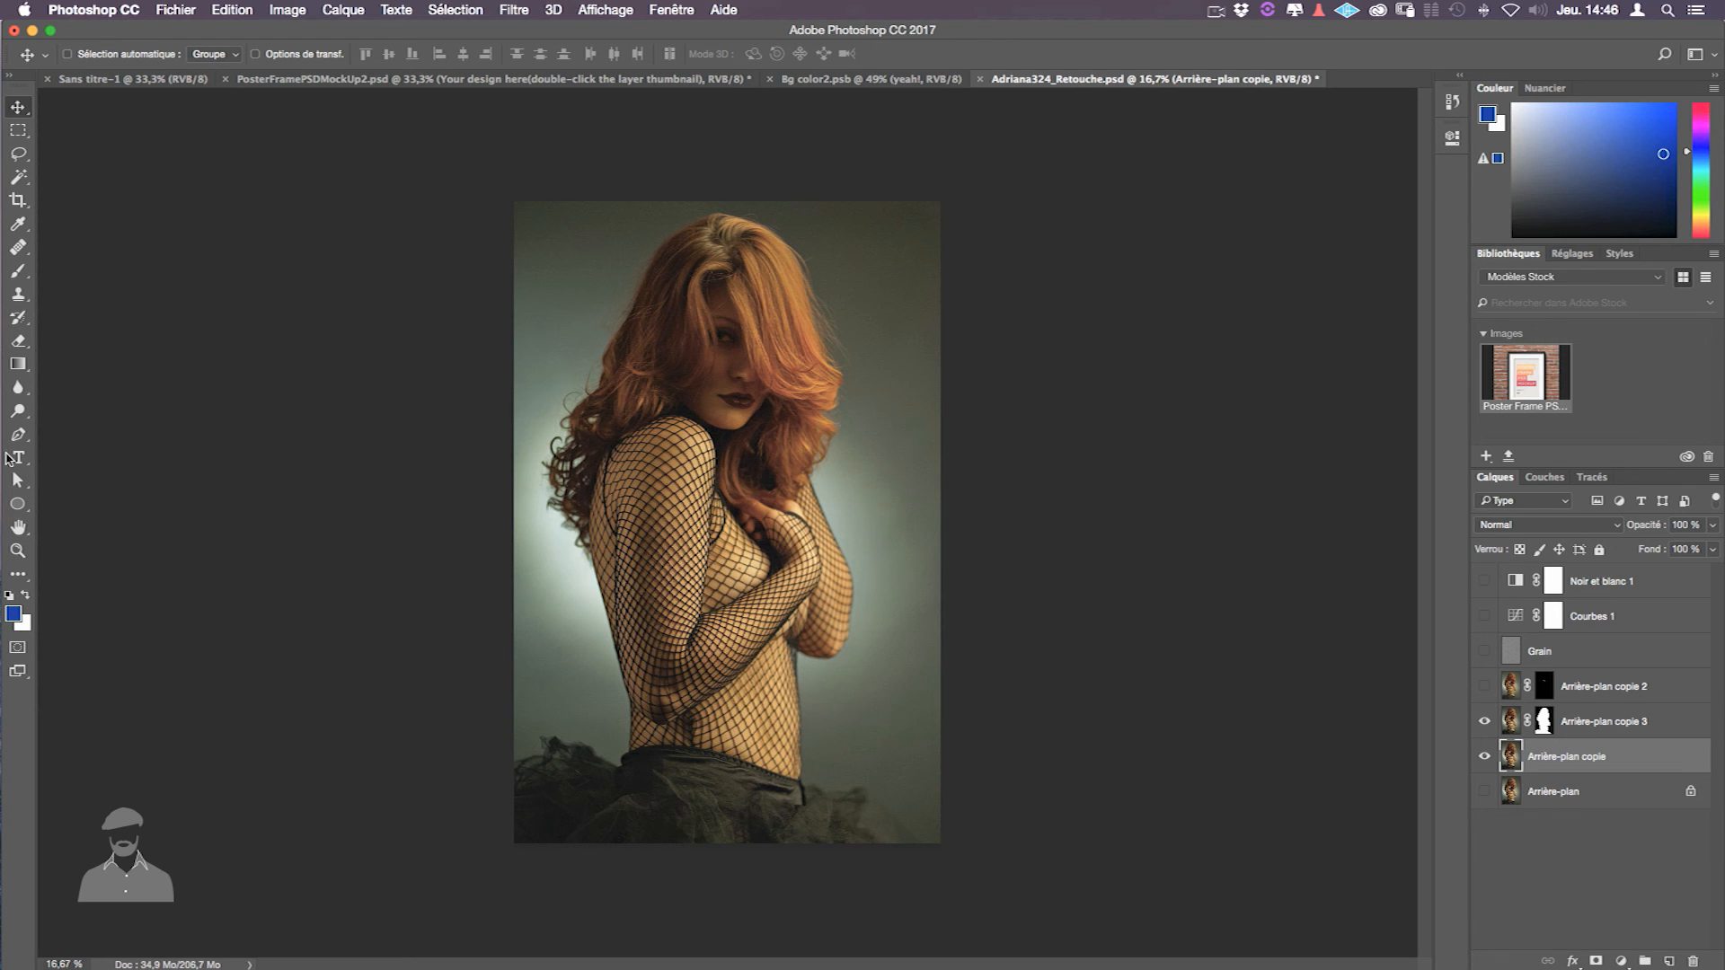
- Fill the Arrière-plan copie layer with sage green and zoom out to view the whole image
key("alt+BackSpace")
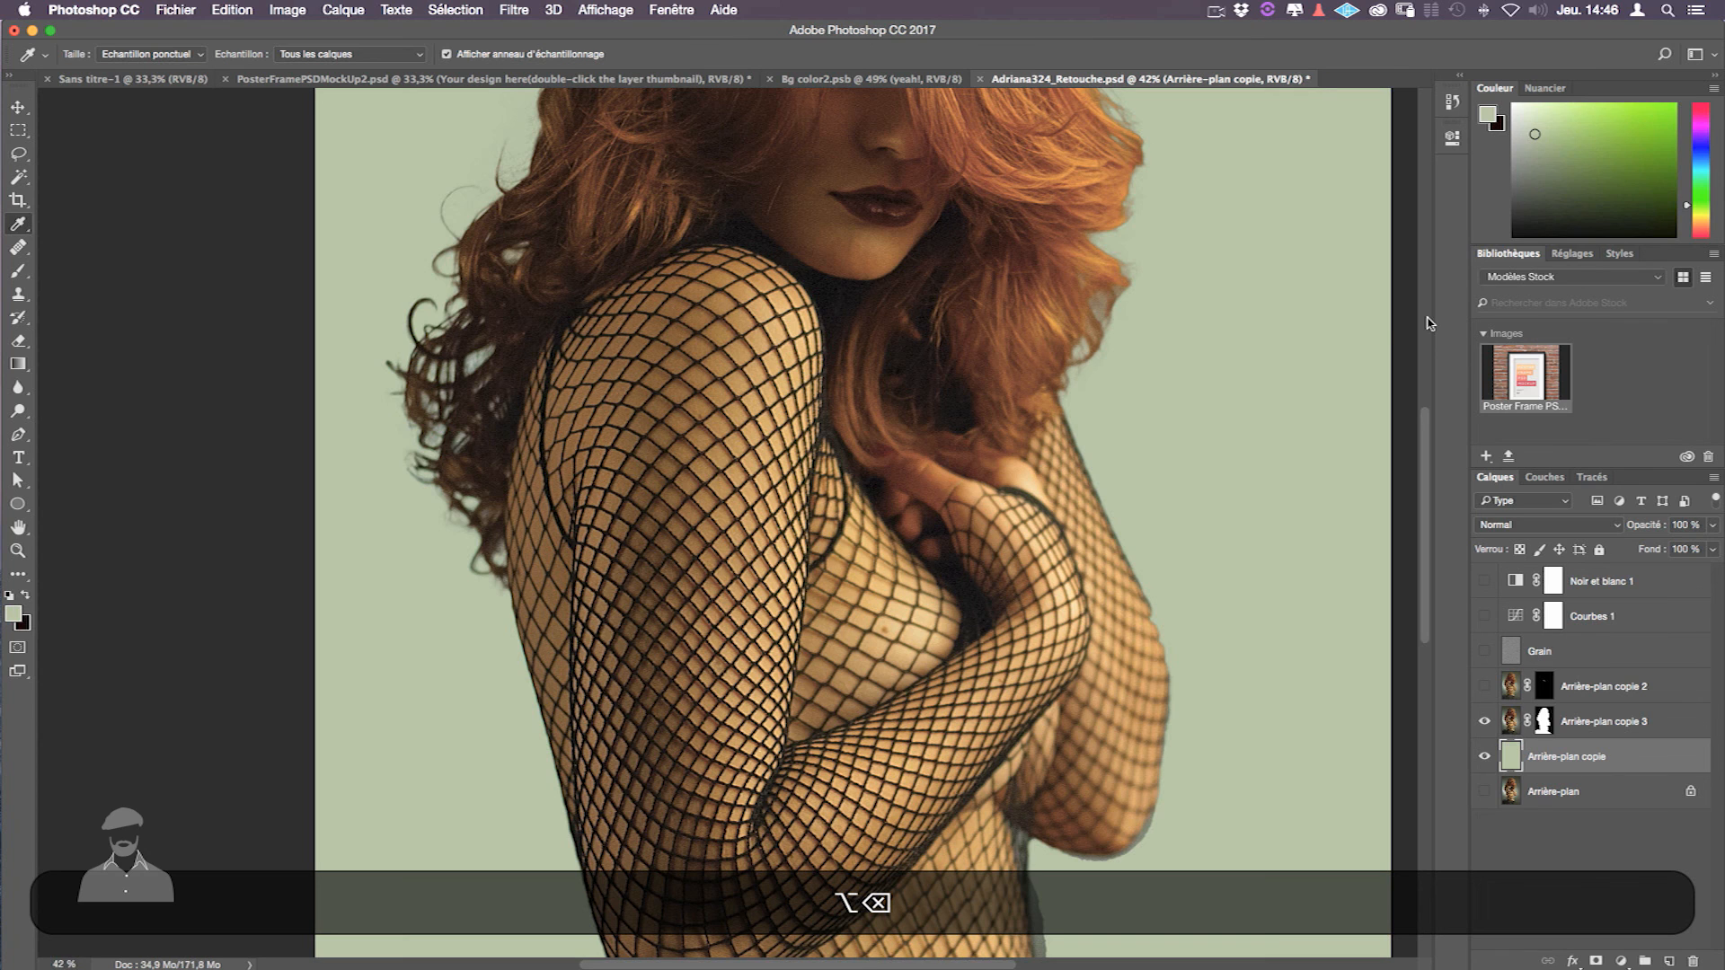
scroll(1309, 404, "down", 2)
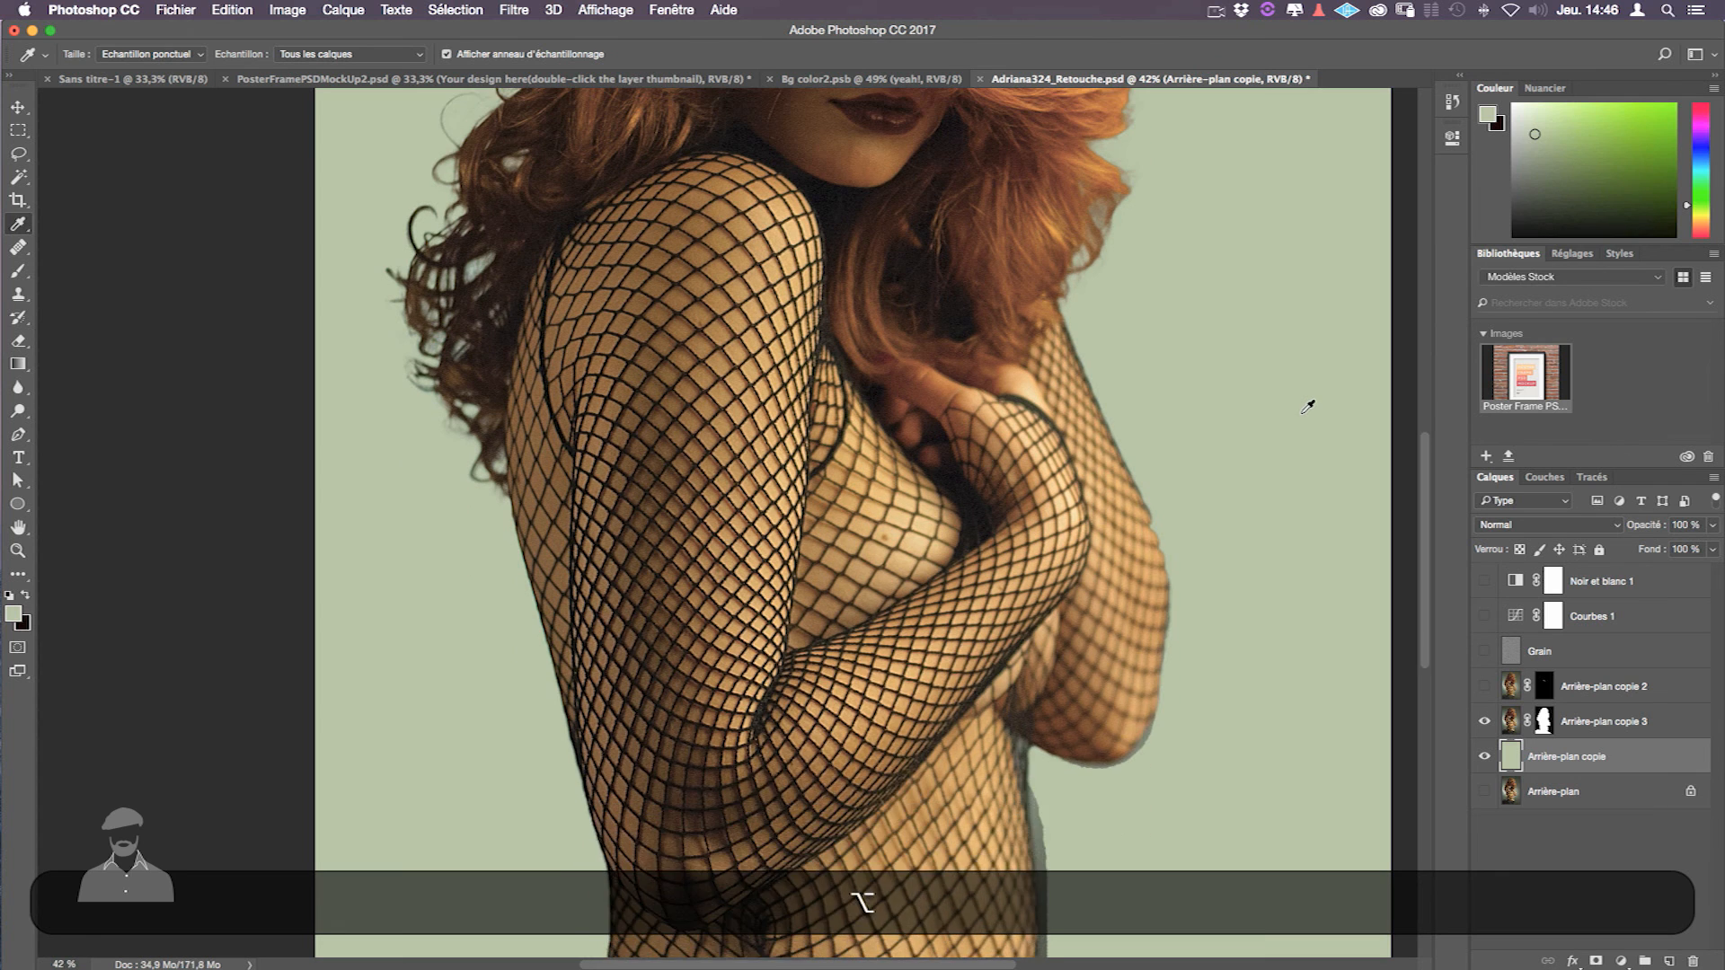
scroll(1309, 413, "up", 4)
key("super+minus")
key("super+minus")
key("super+minus")
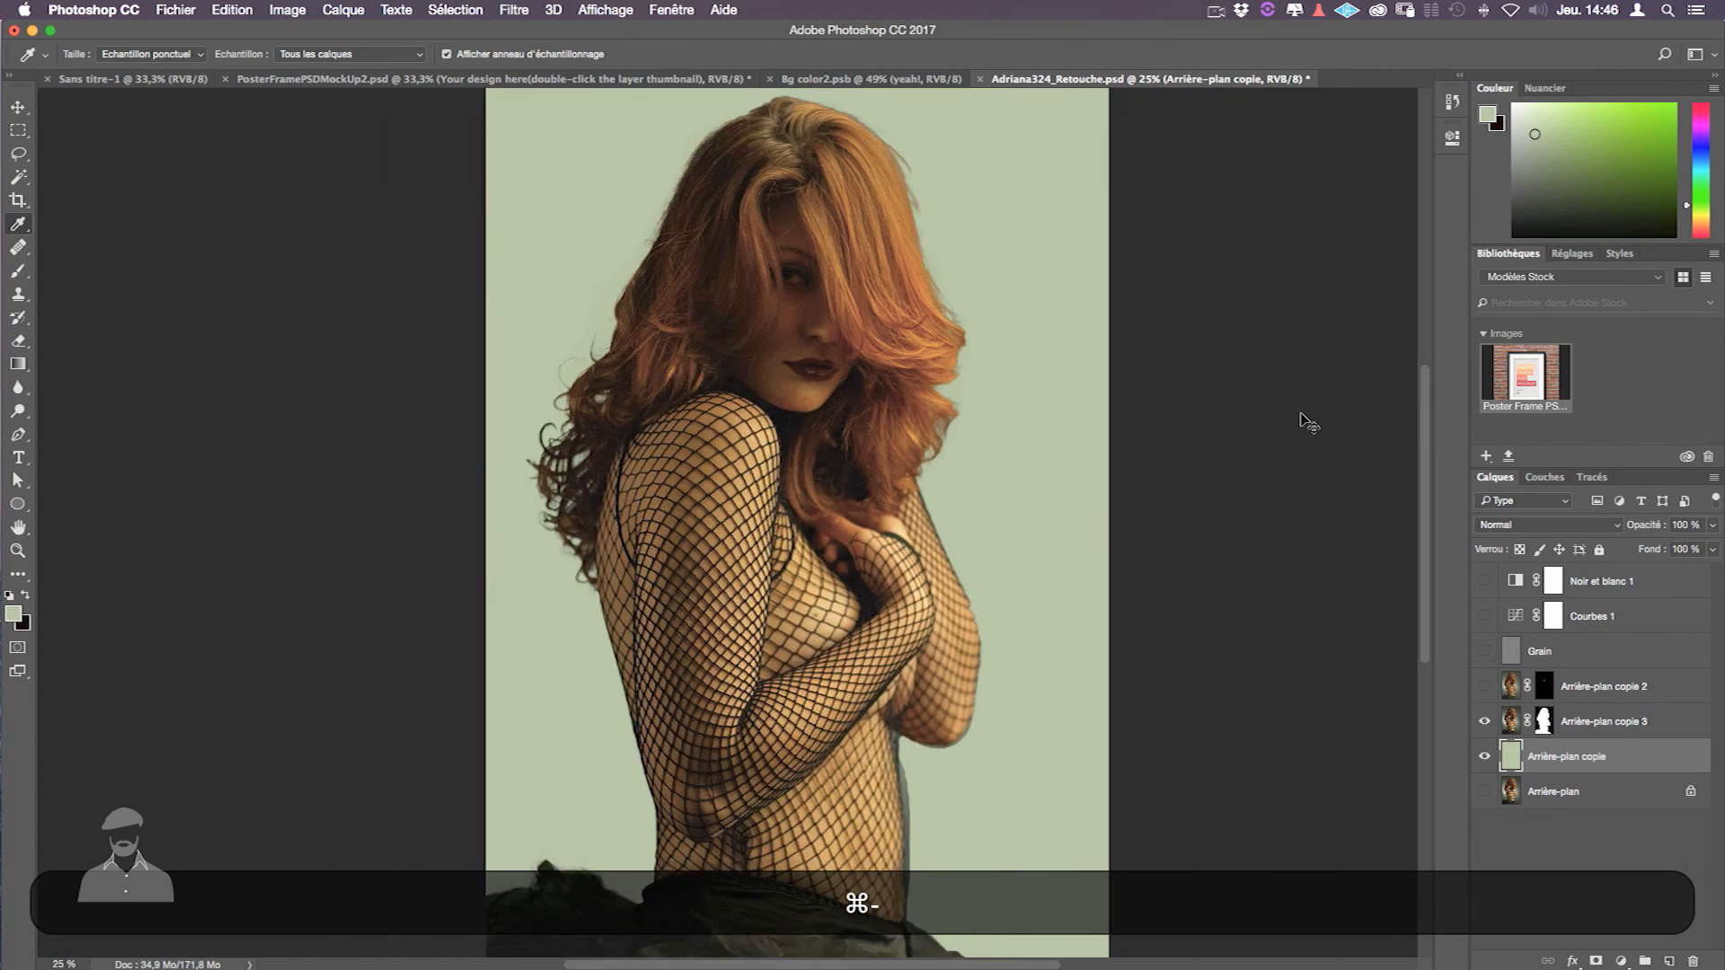
key("v")
left_click(454, 9)
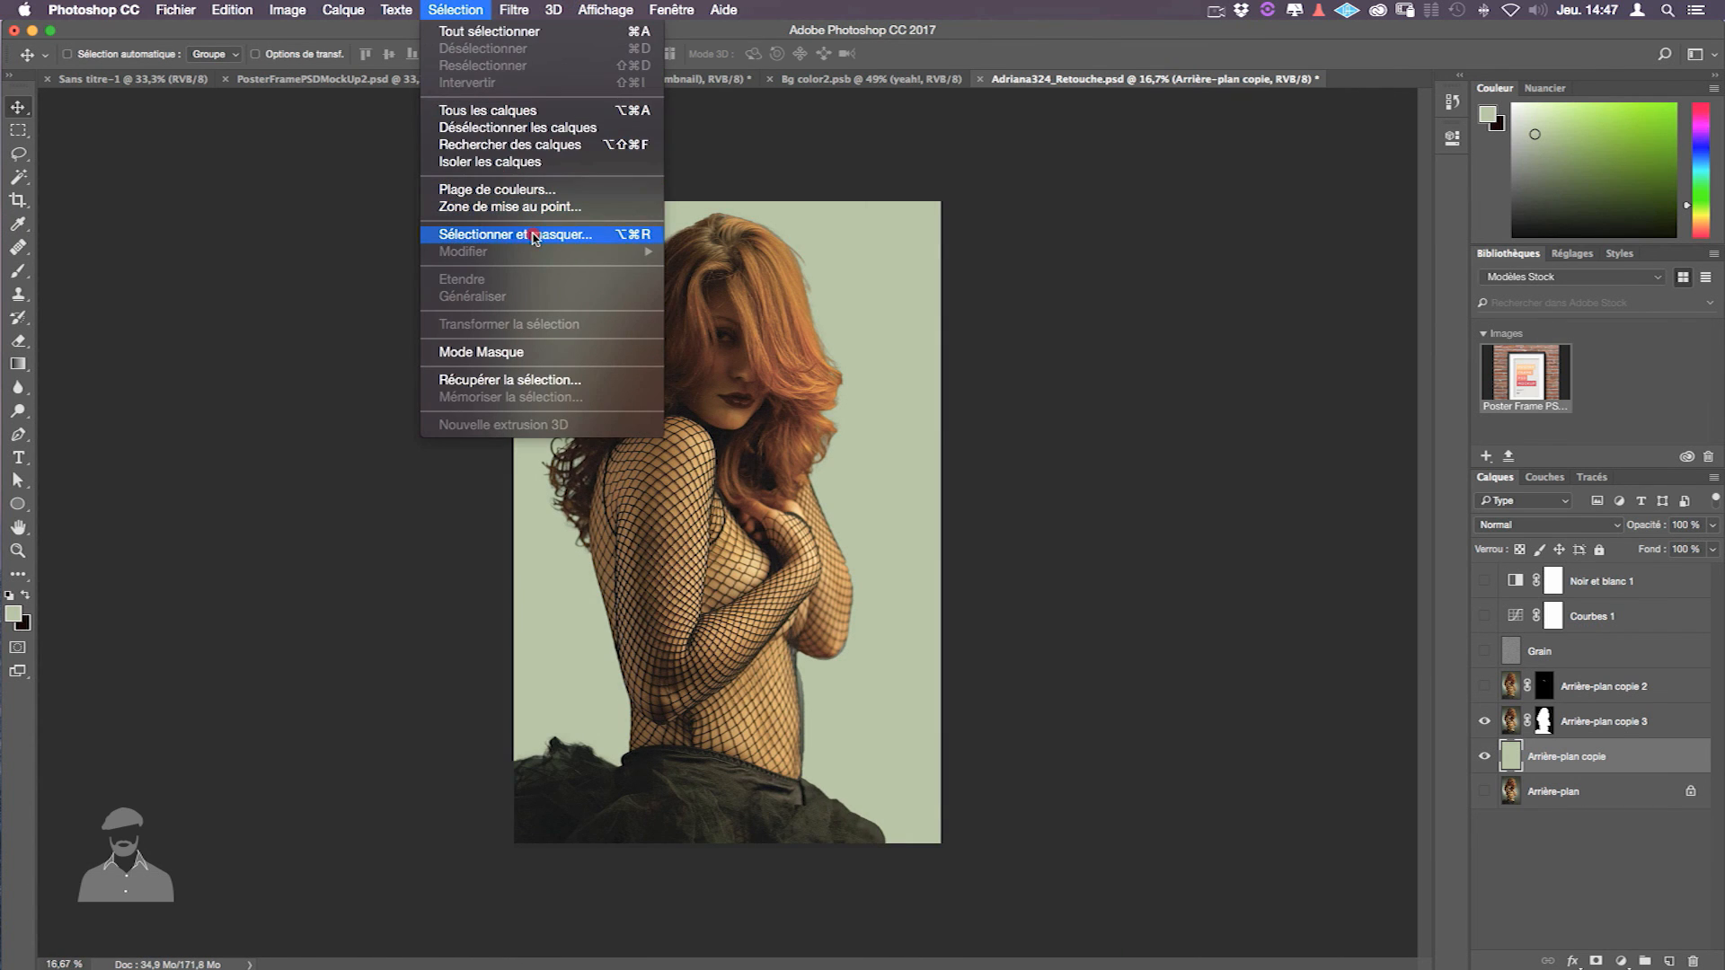
- Open Filtre > Fluidité (Liquify) for the Elodie080.psd portrait
left_click(1166, 255)
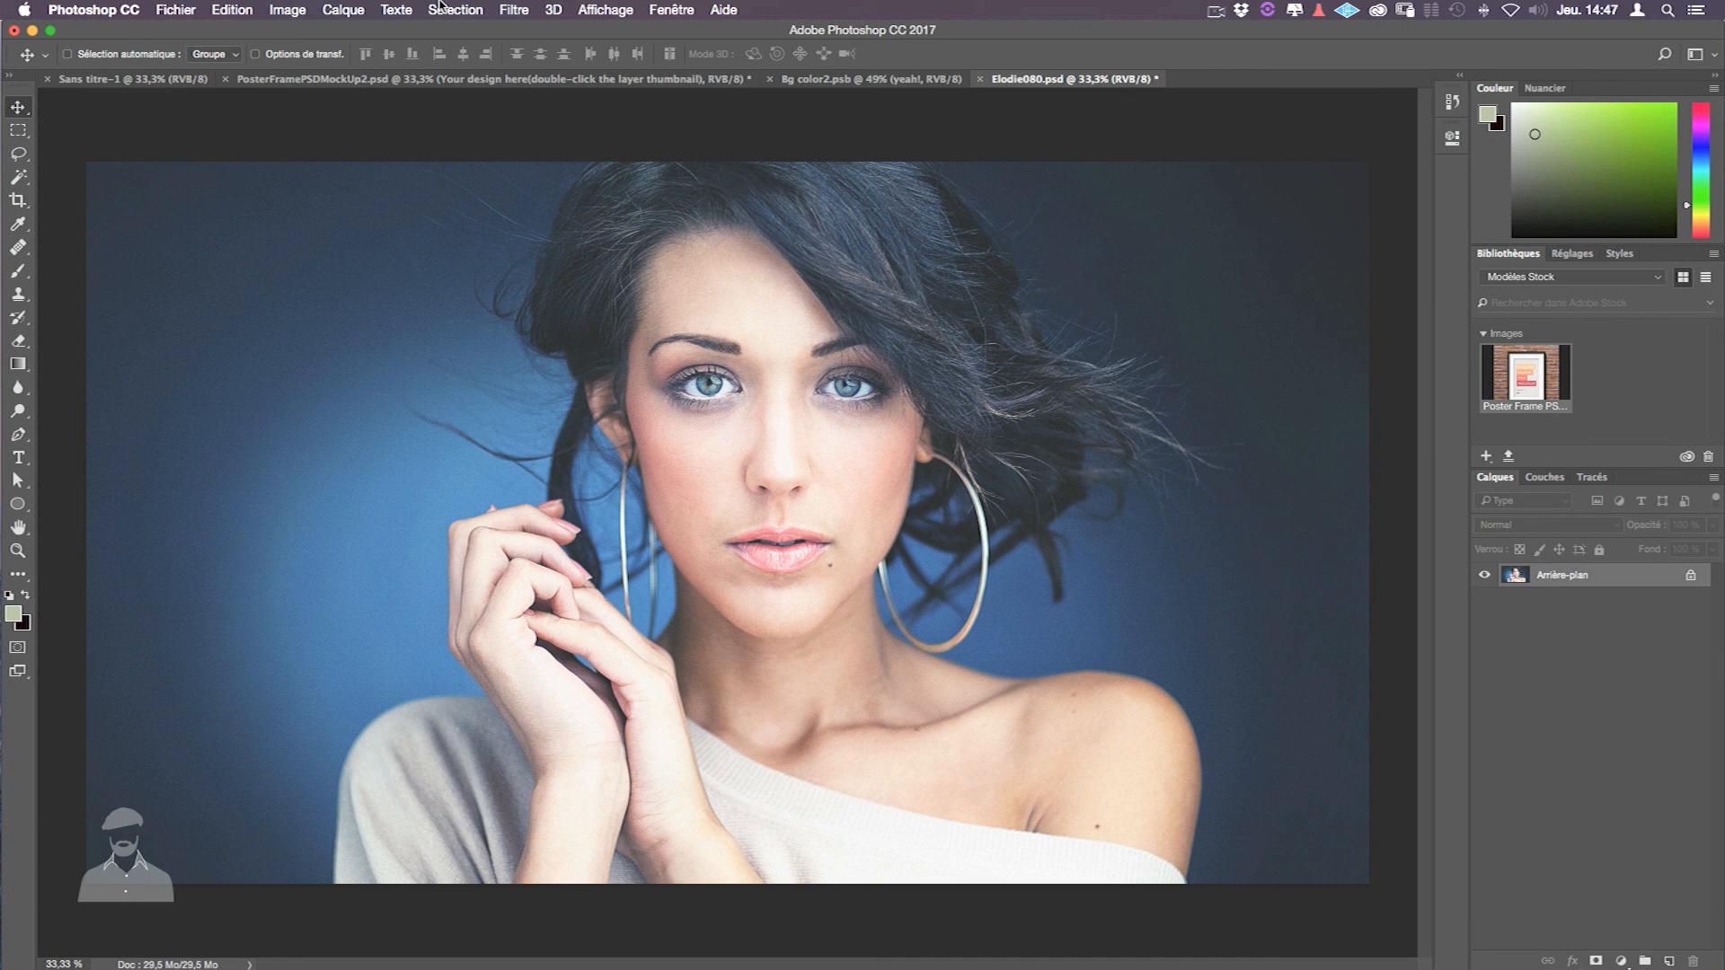
left_click(441, 6)
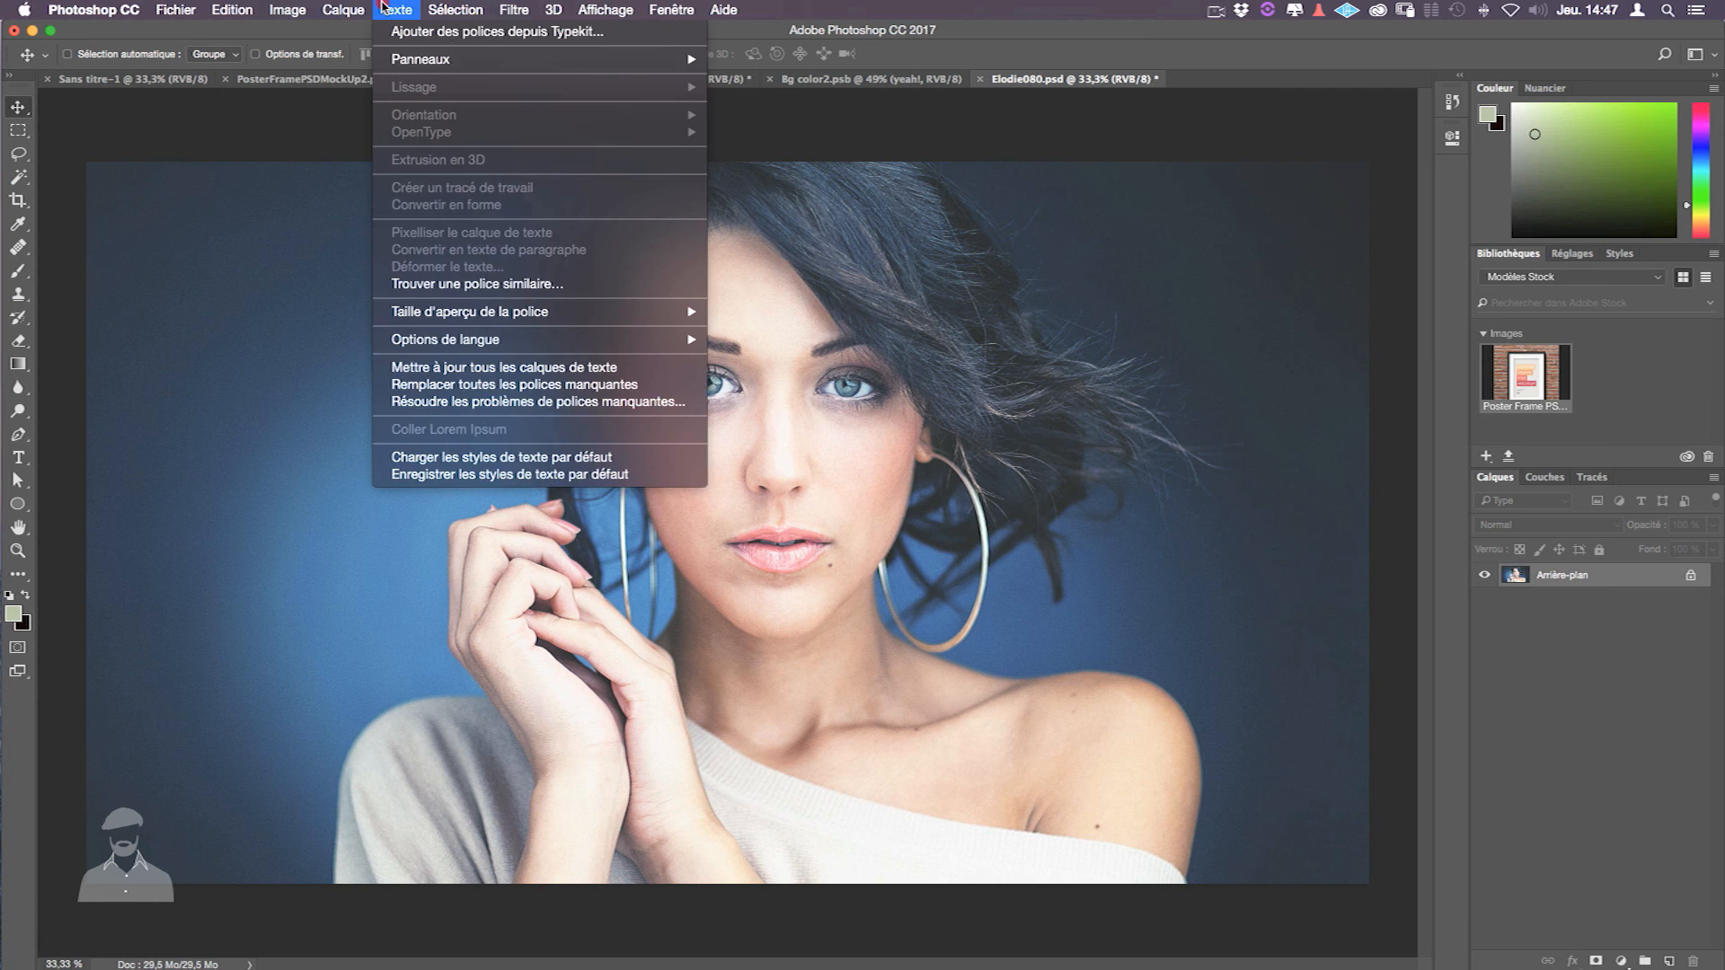
mouse_move(499, 9)
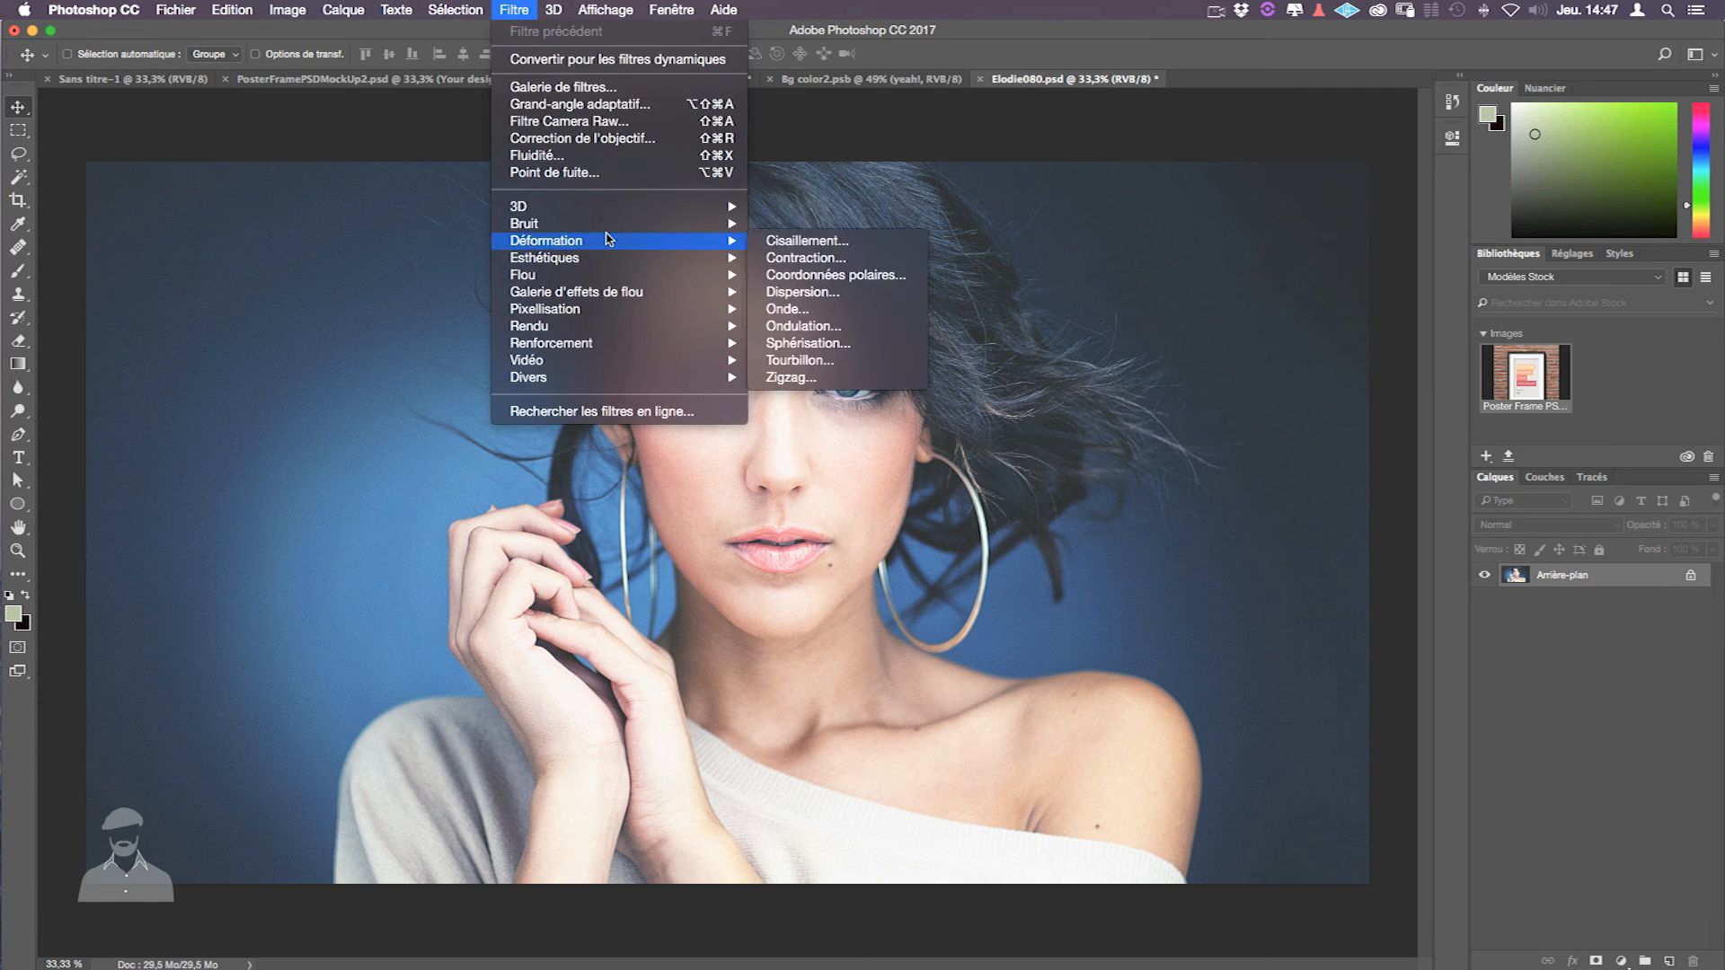
left_click(605, 156)
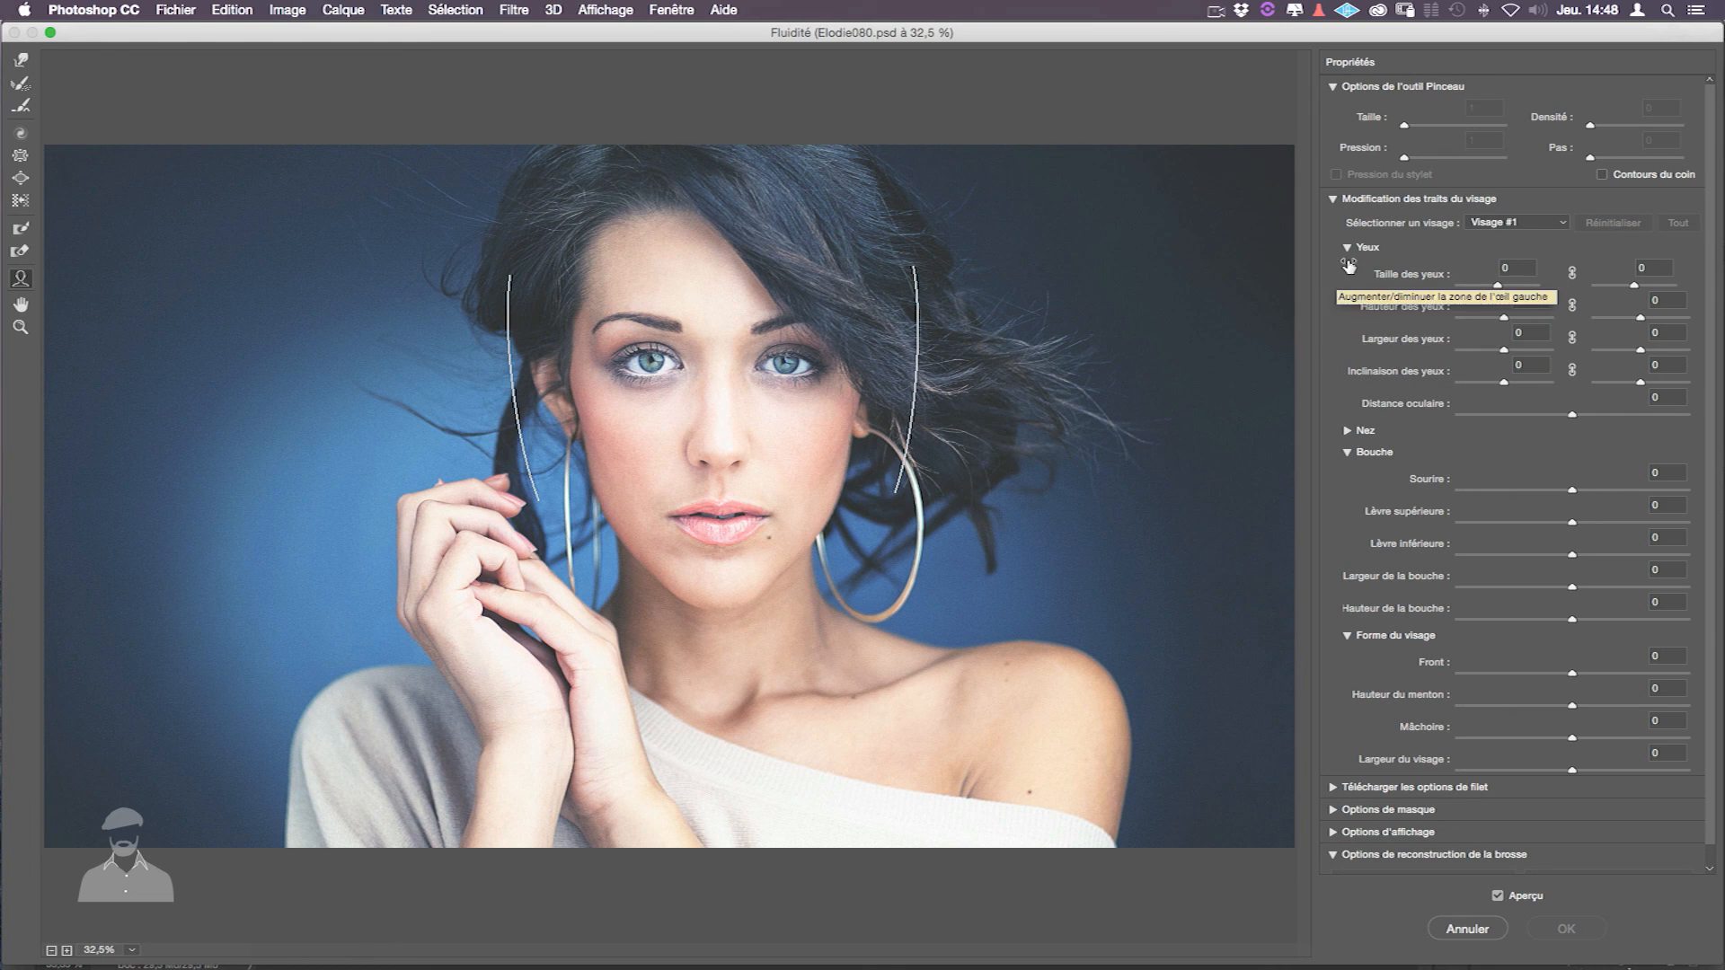
- Shrink both eyes in Liquify and raise the right eye slightly
left_click(1496, 286)
left_click_drag(1496, 286, 1473, 288)
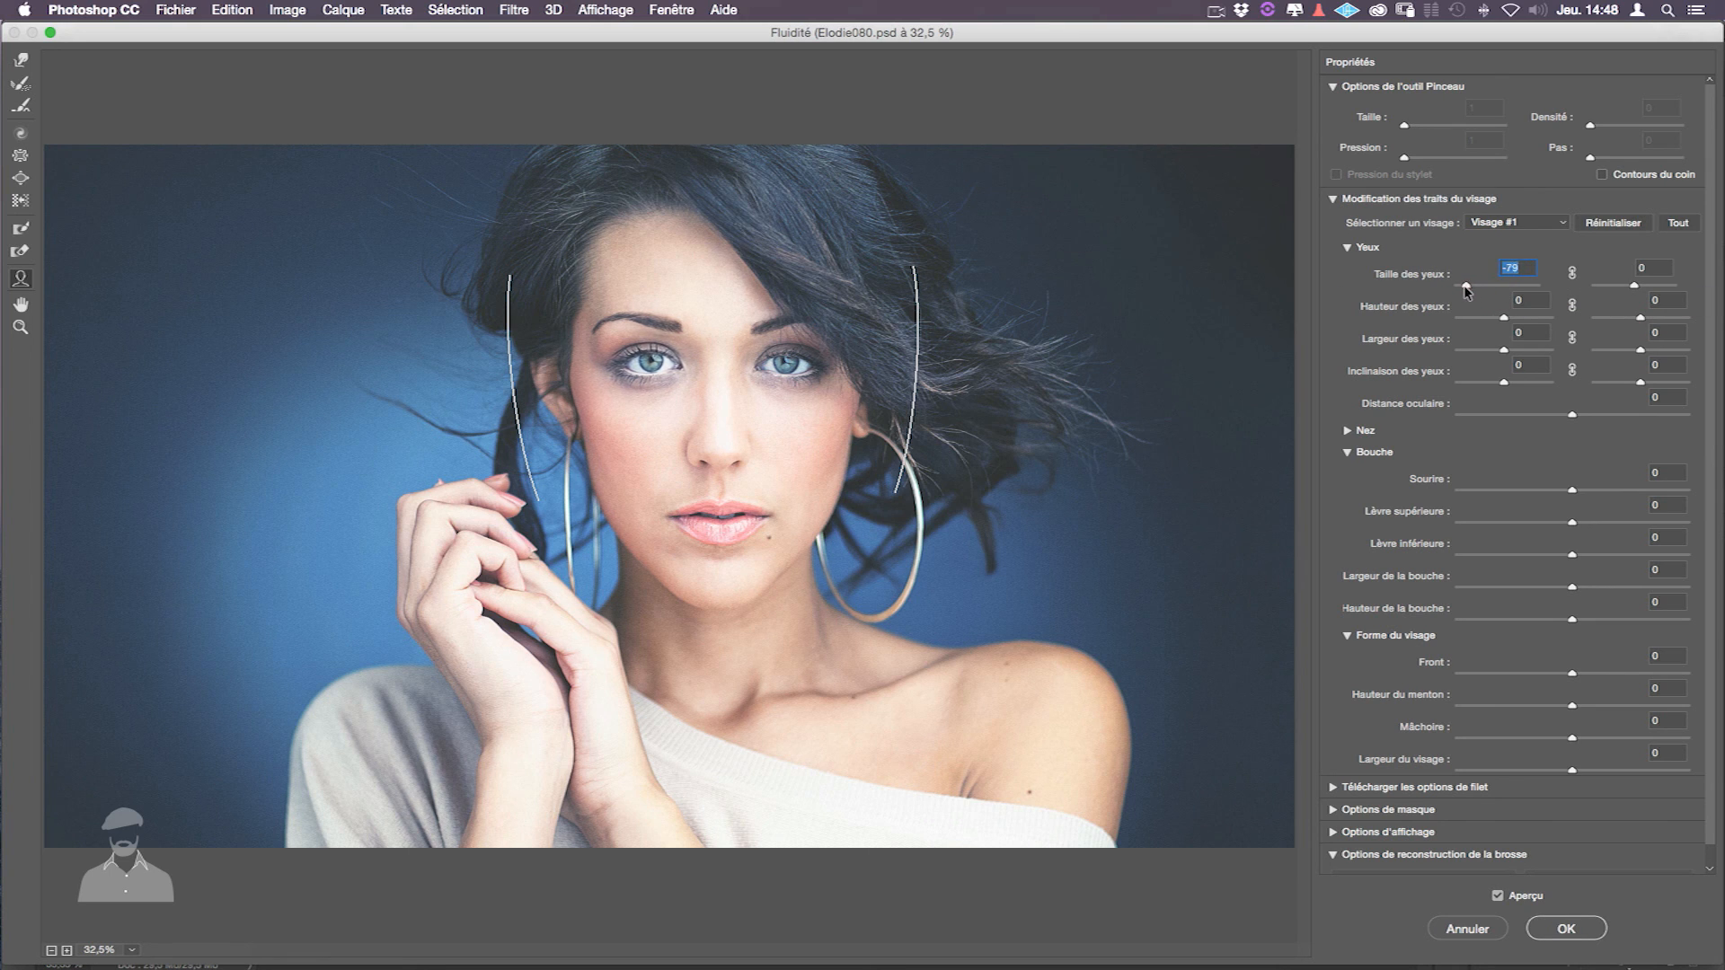
left_click_drag(1484, 290, 1483, 288)
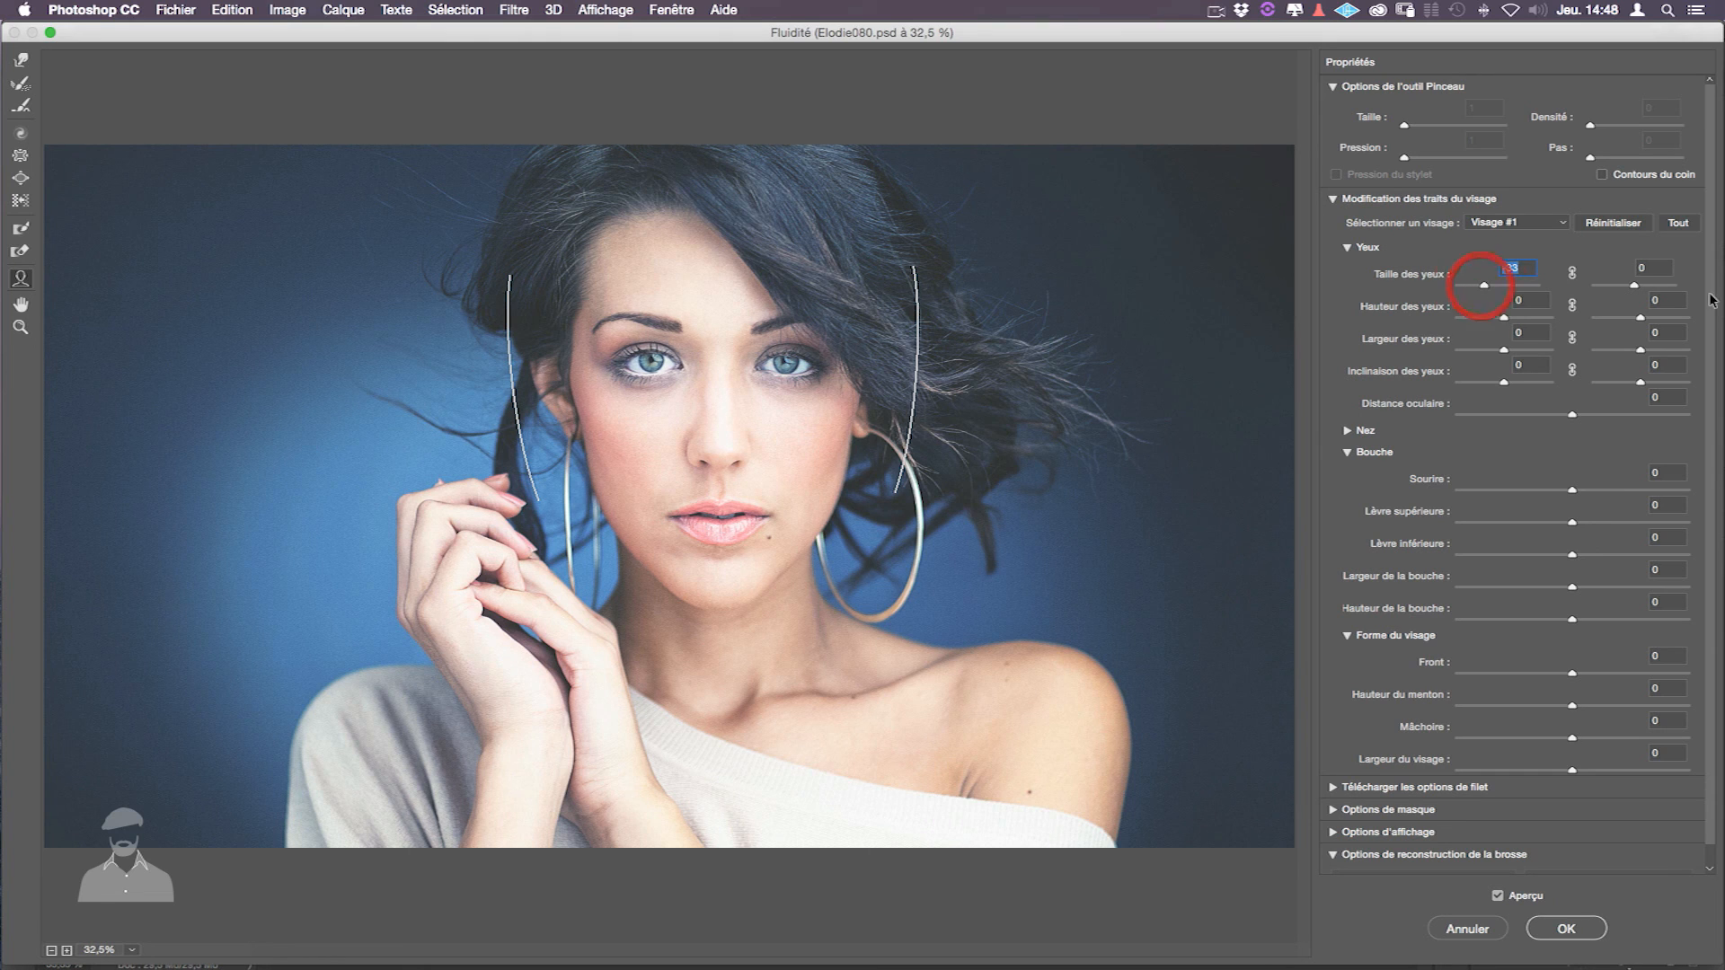
left_click_drag(1634, 287, 1629, 289)
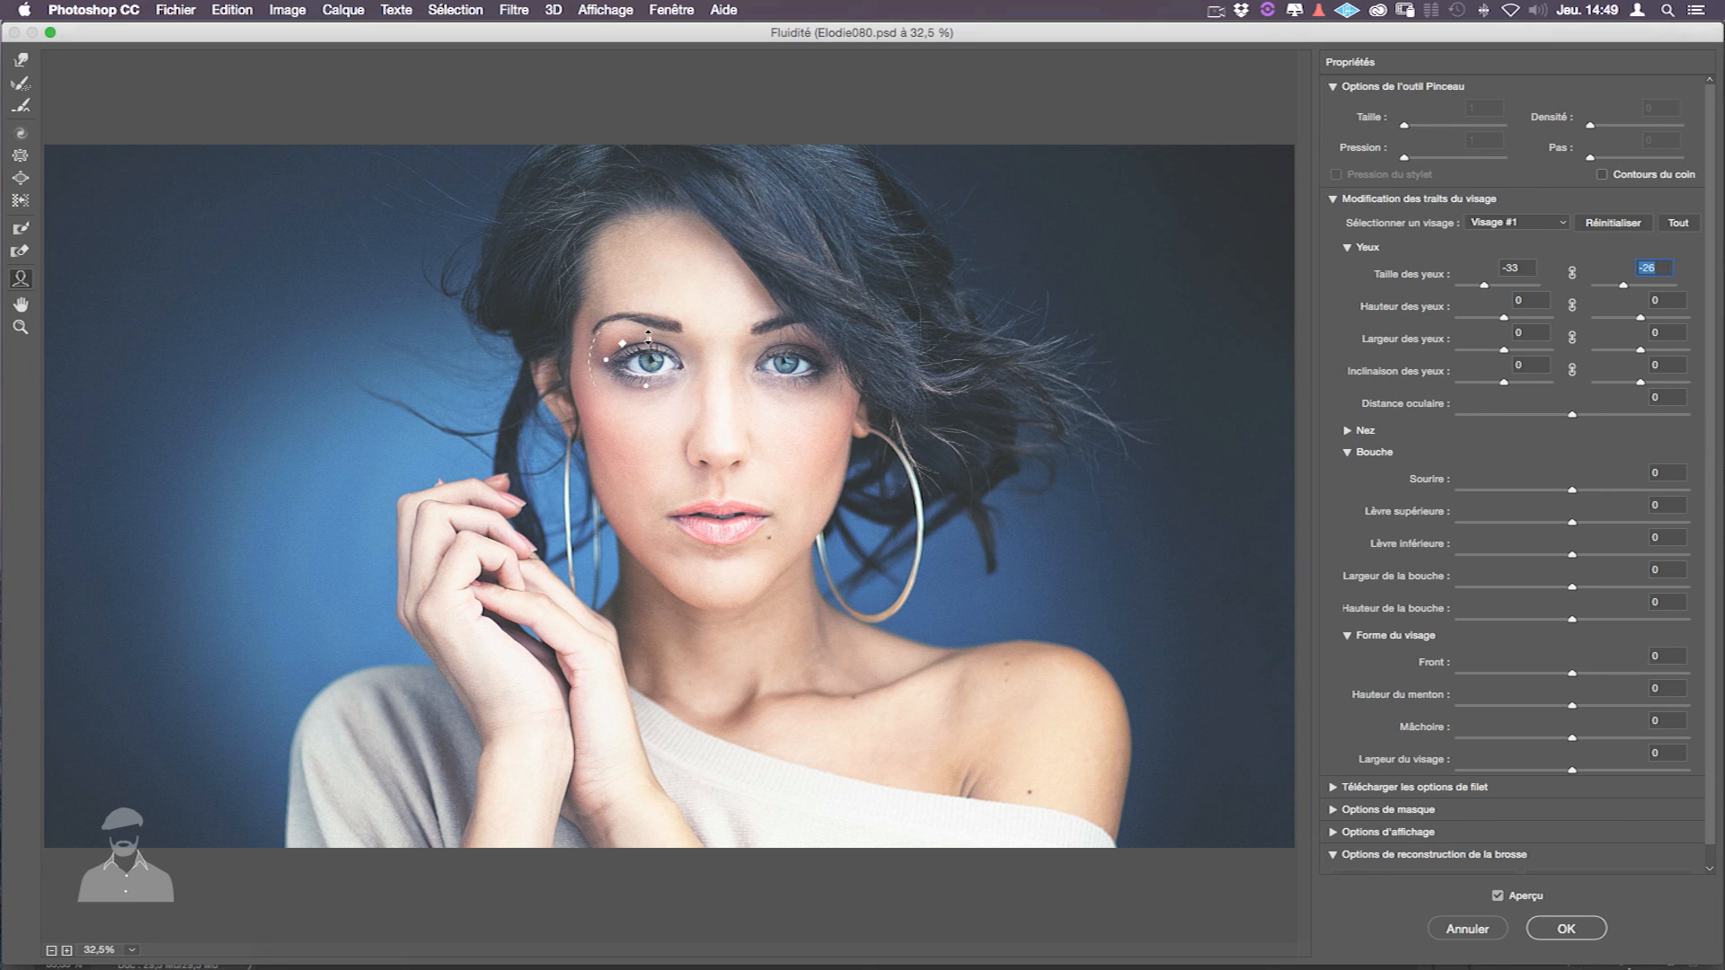
left_click(785, 344)
left_click_drag(785, 349, 826, 362)
- Widen the face to 68, narrow the jaw slightly and increase the mouth height
mouse_move(642, 376)
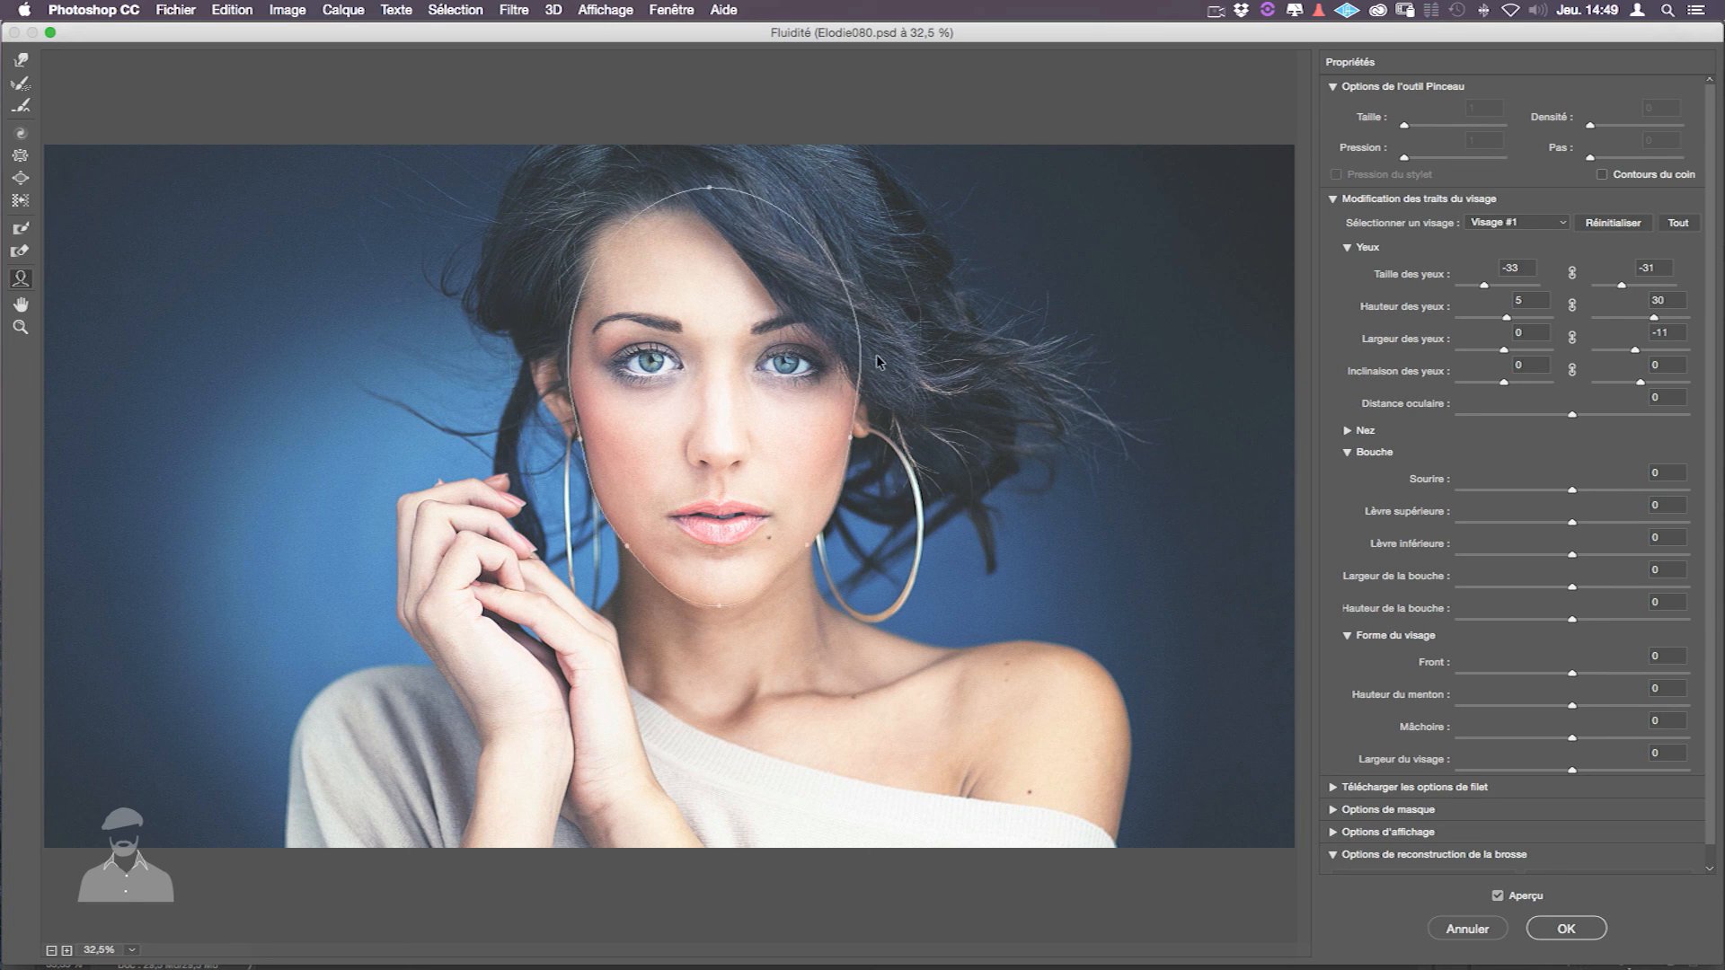
mouse_move(860, 359)
left_click_drag(863, 439, 912, 441)
left_click_drag(812, 544, 808, 543)
key("super")
key("alt")
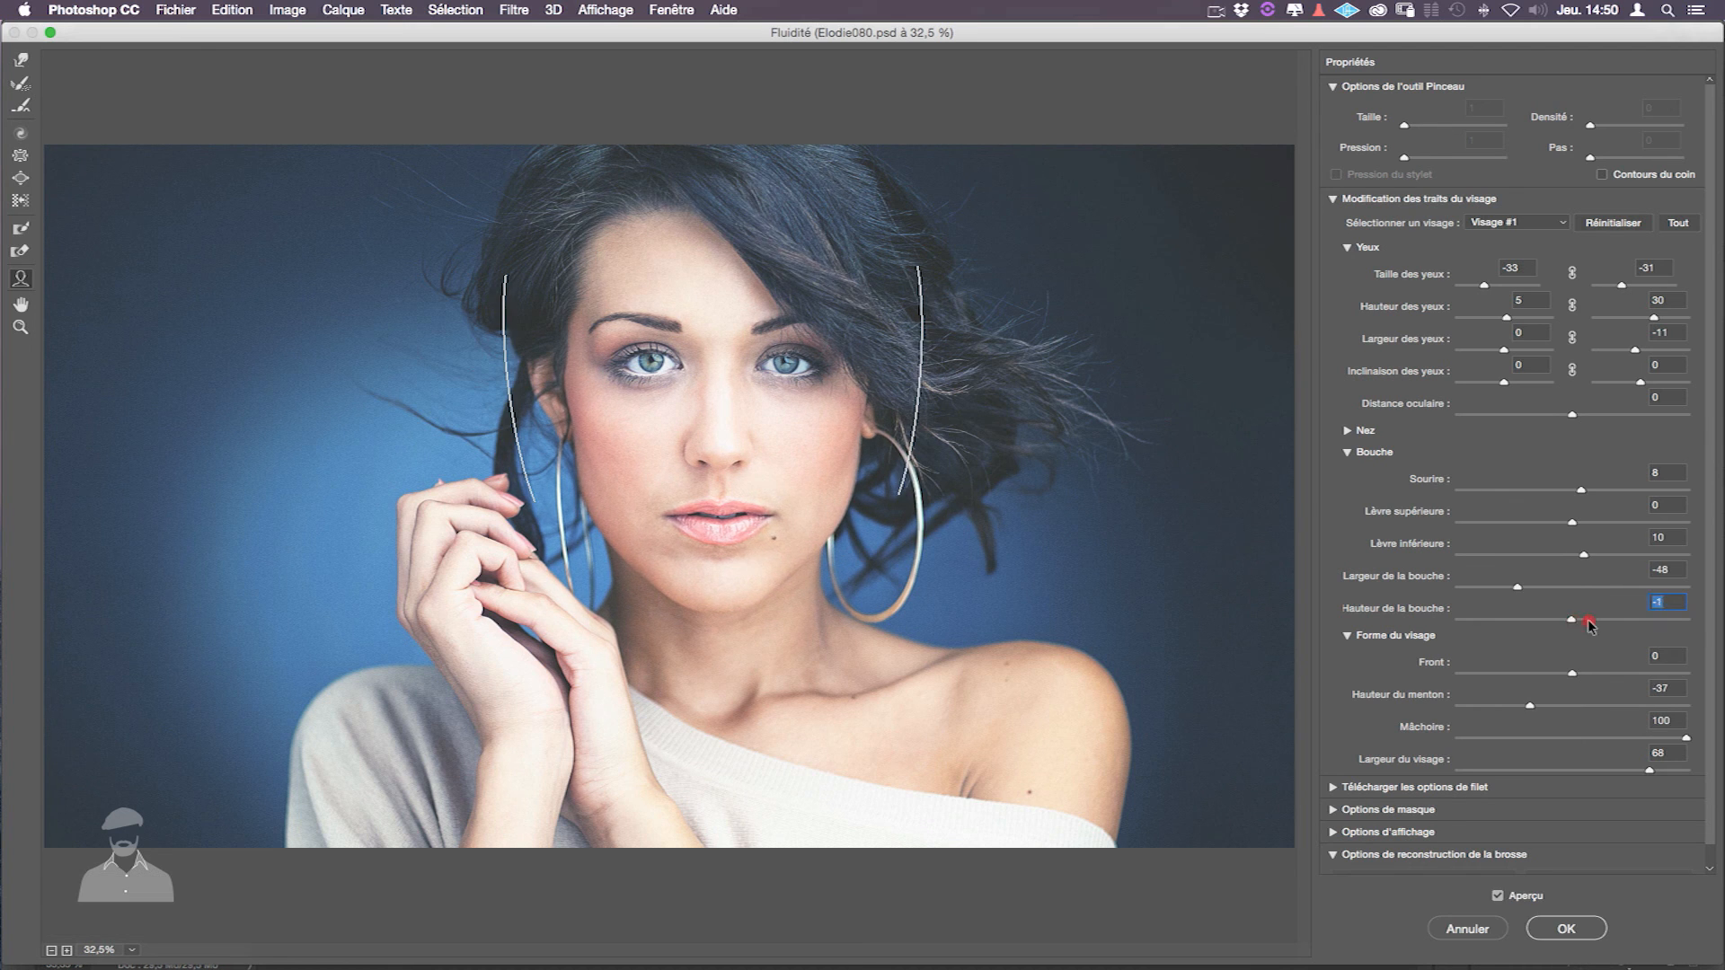
left_click_drag(1506, 619, 1471, 619)
left_click_drag(1608, 618, 1659, 608)
- Finish the SALUT text, save the Bg color2.psb design and close it
type("0")
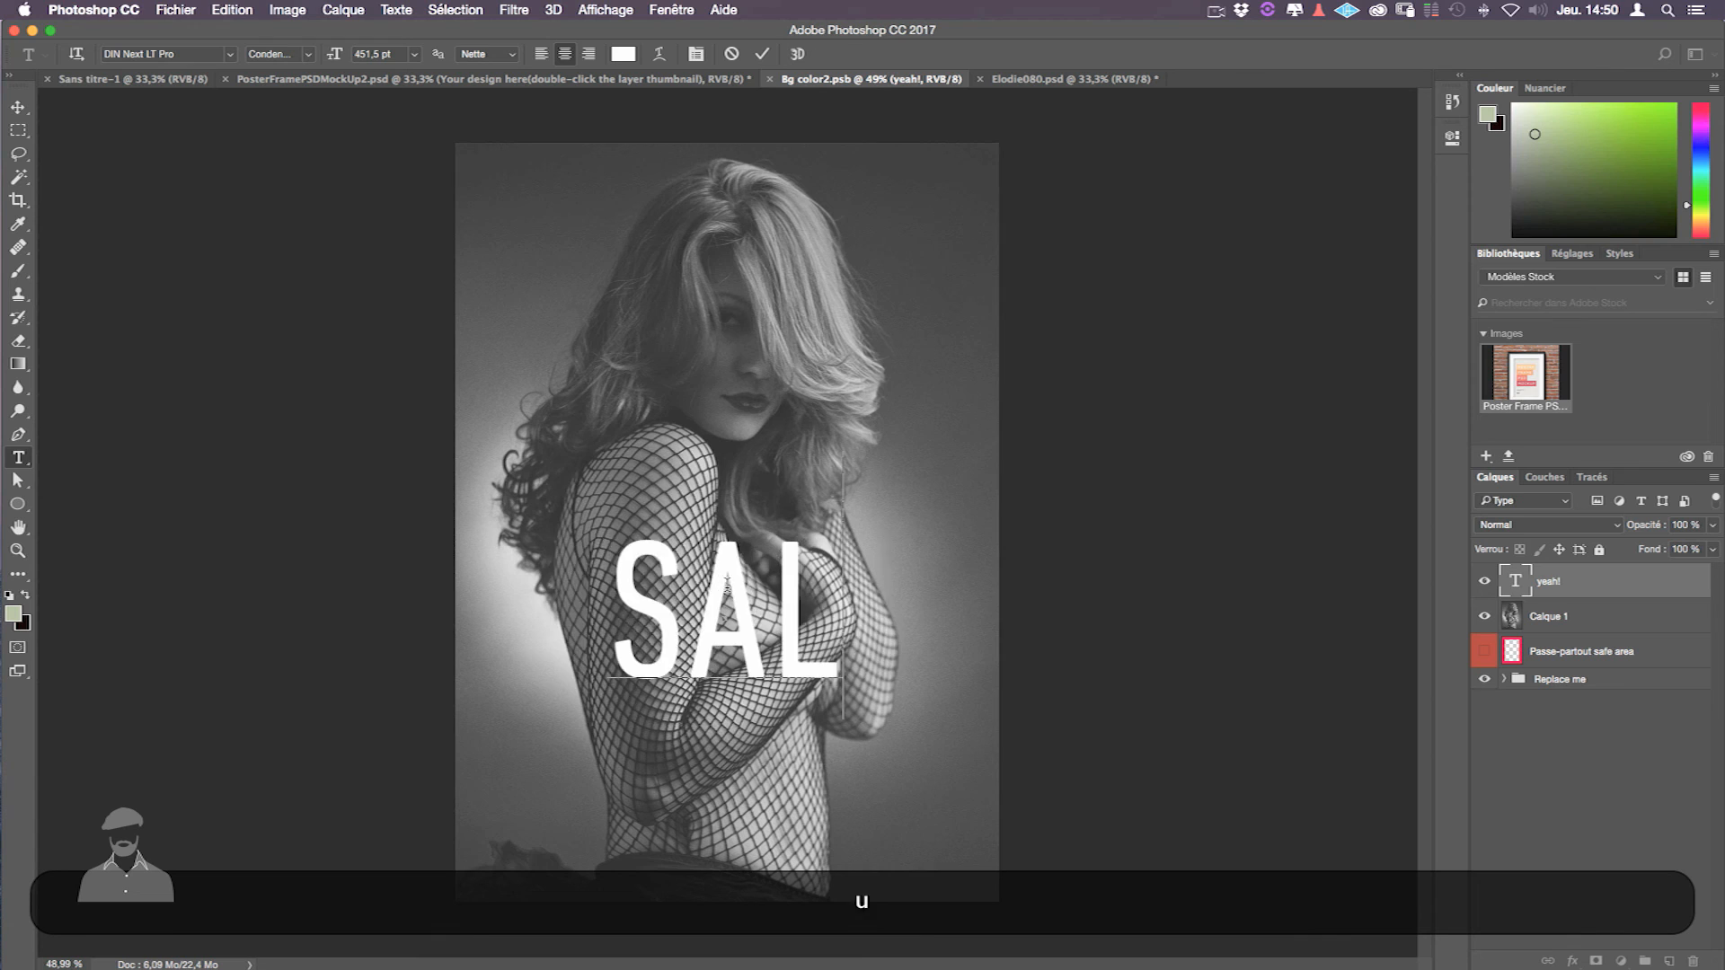
type("ut")
left_click(18, 107)
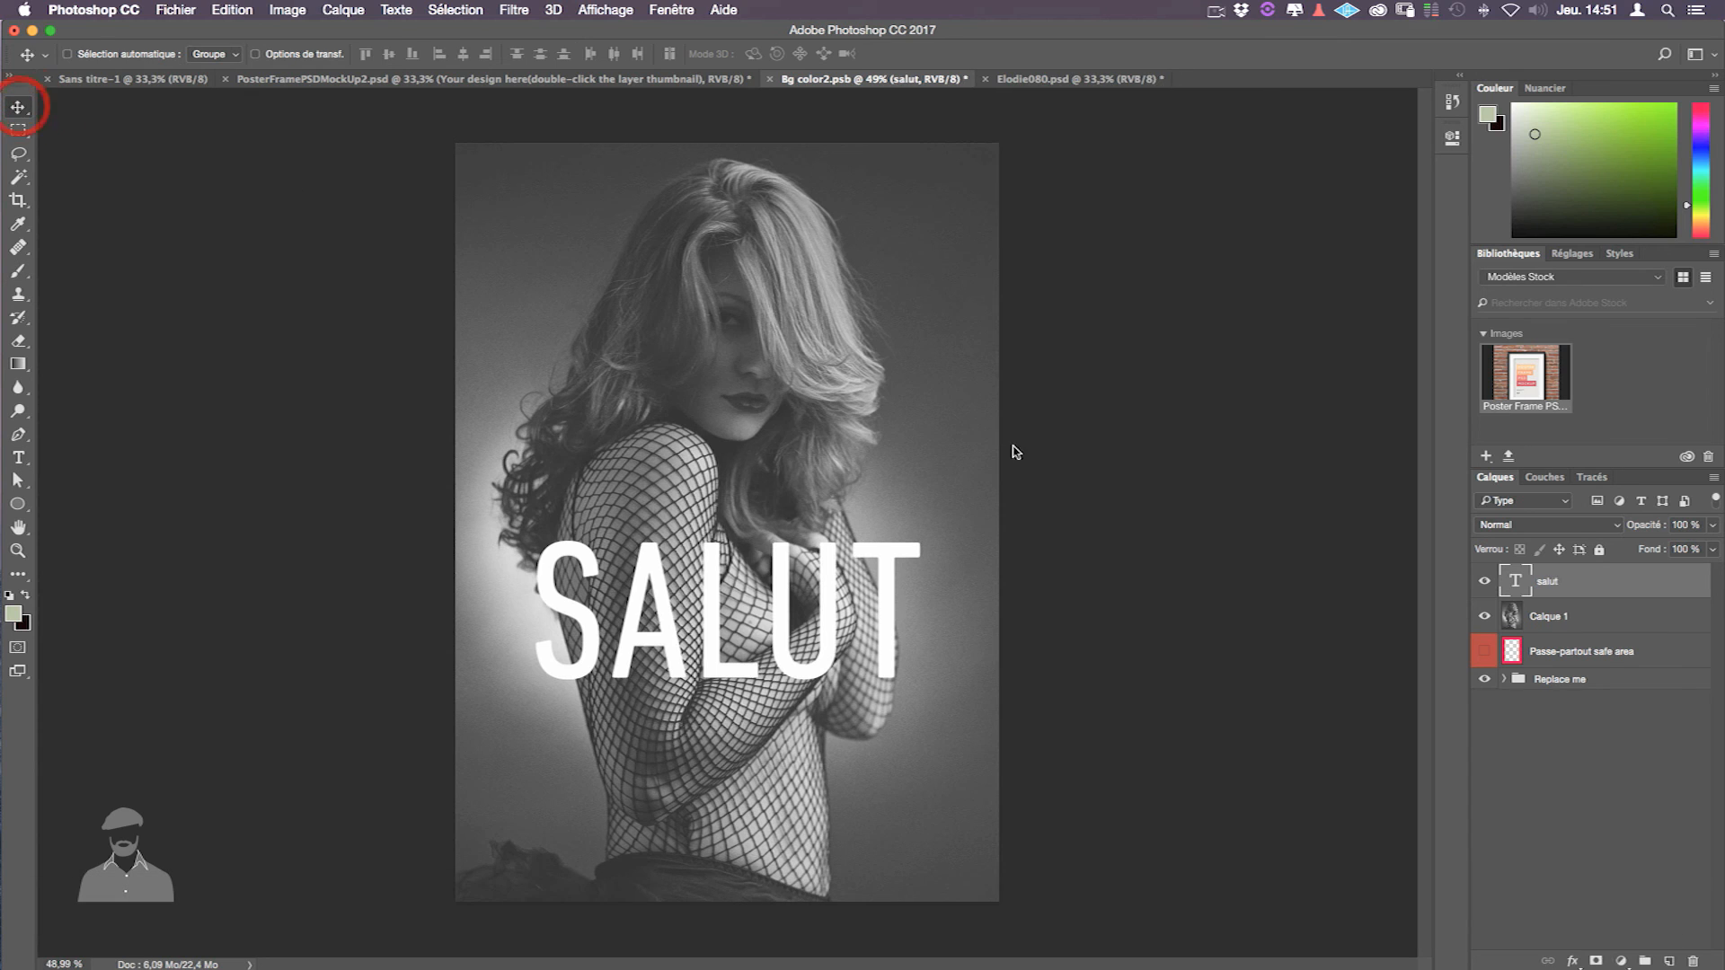
key("super+s")
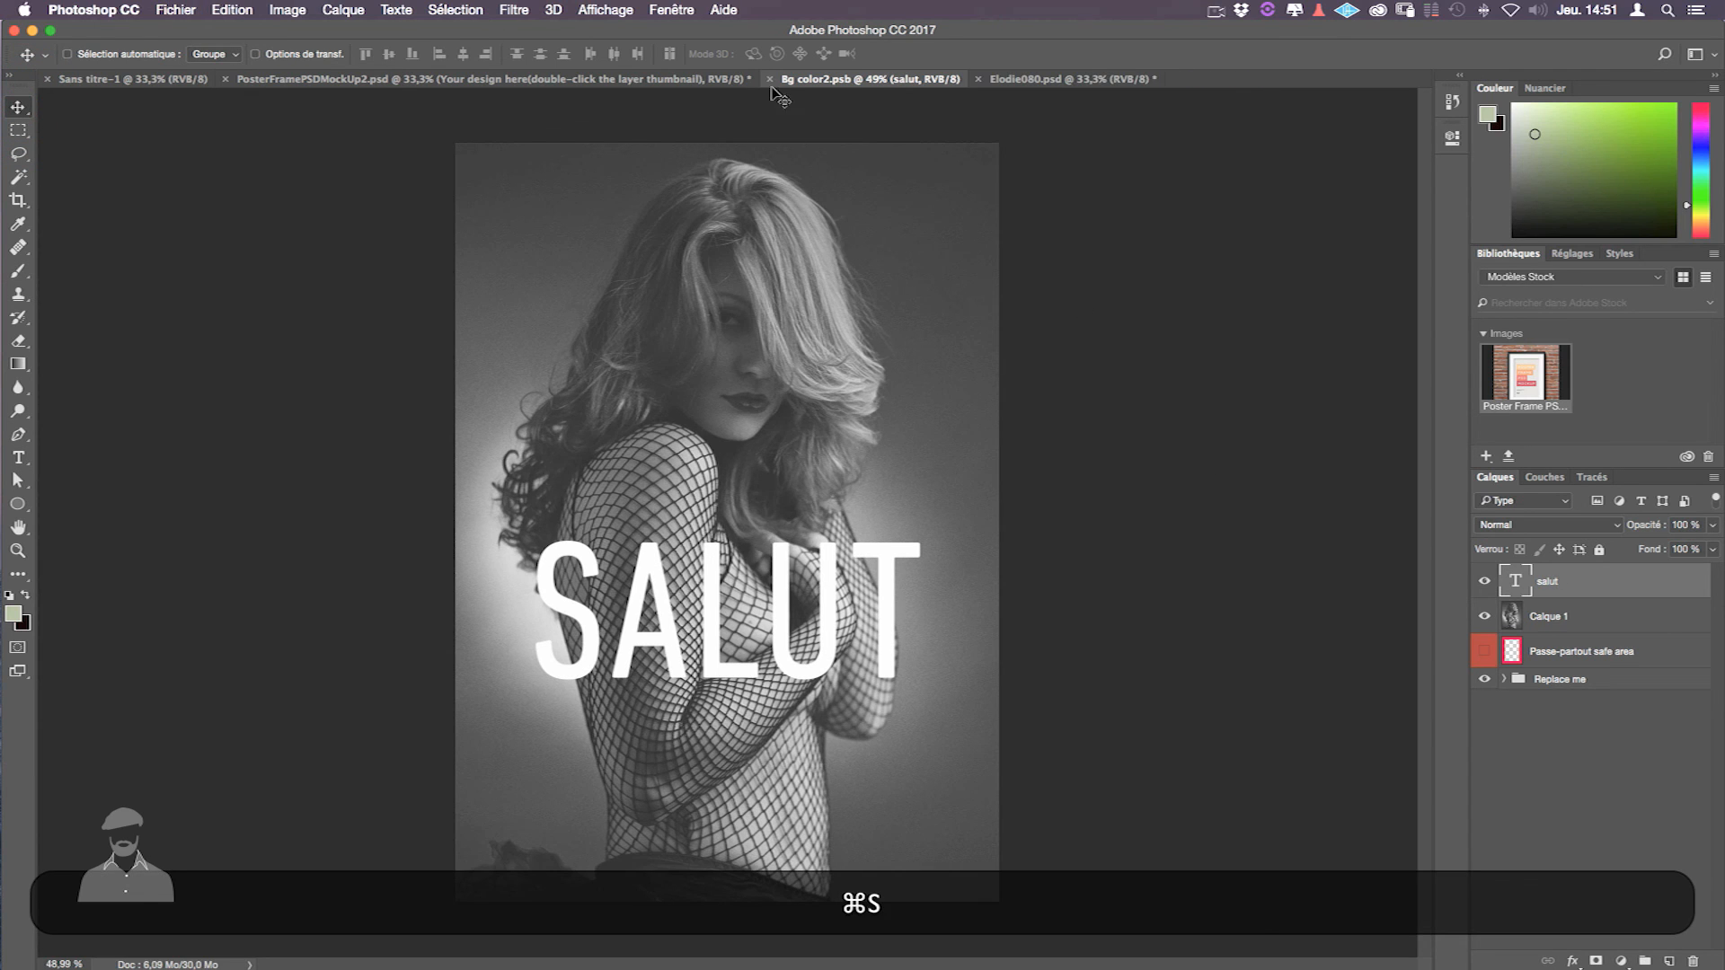
left_click(769, 79)
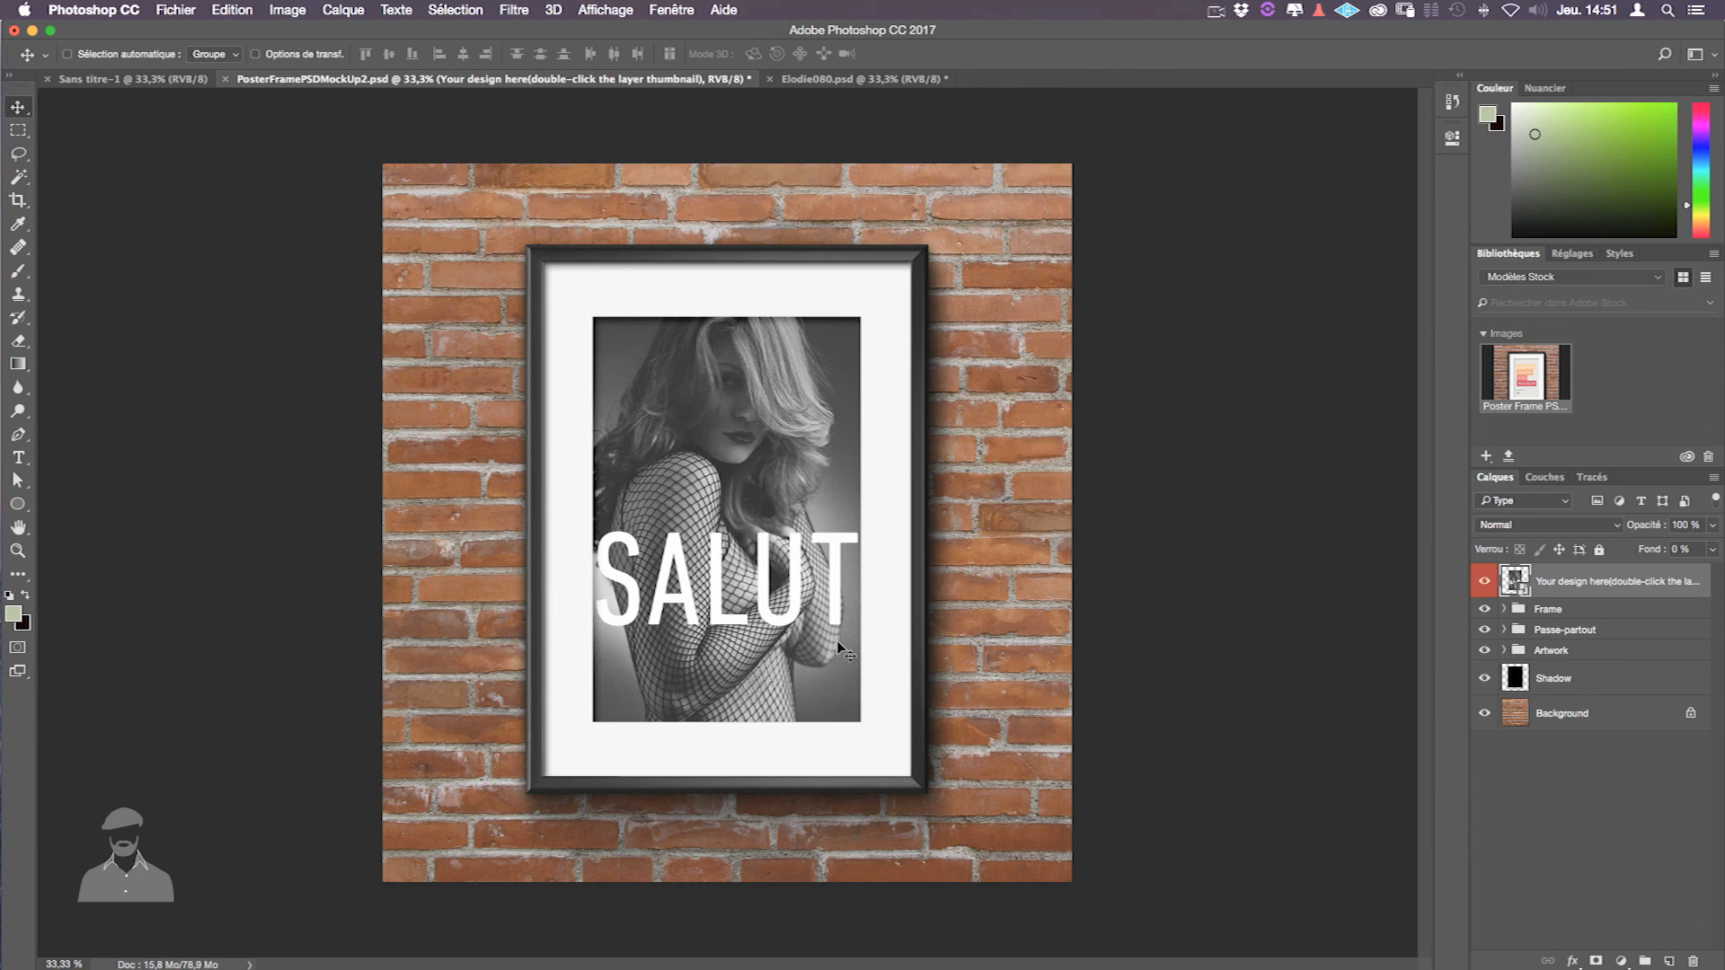